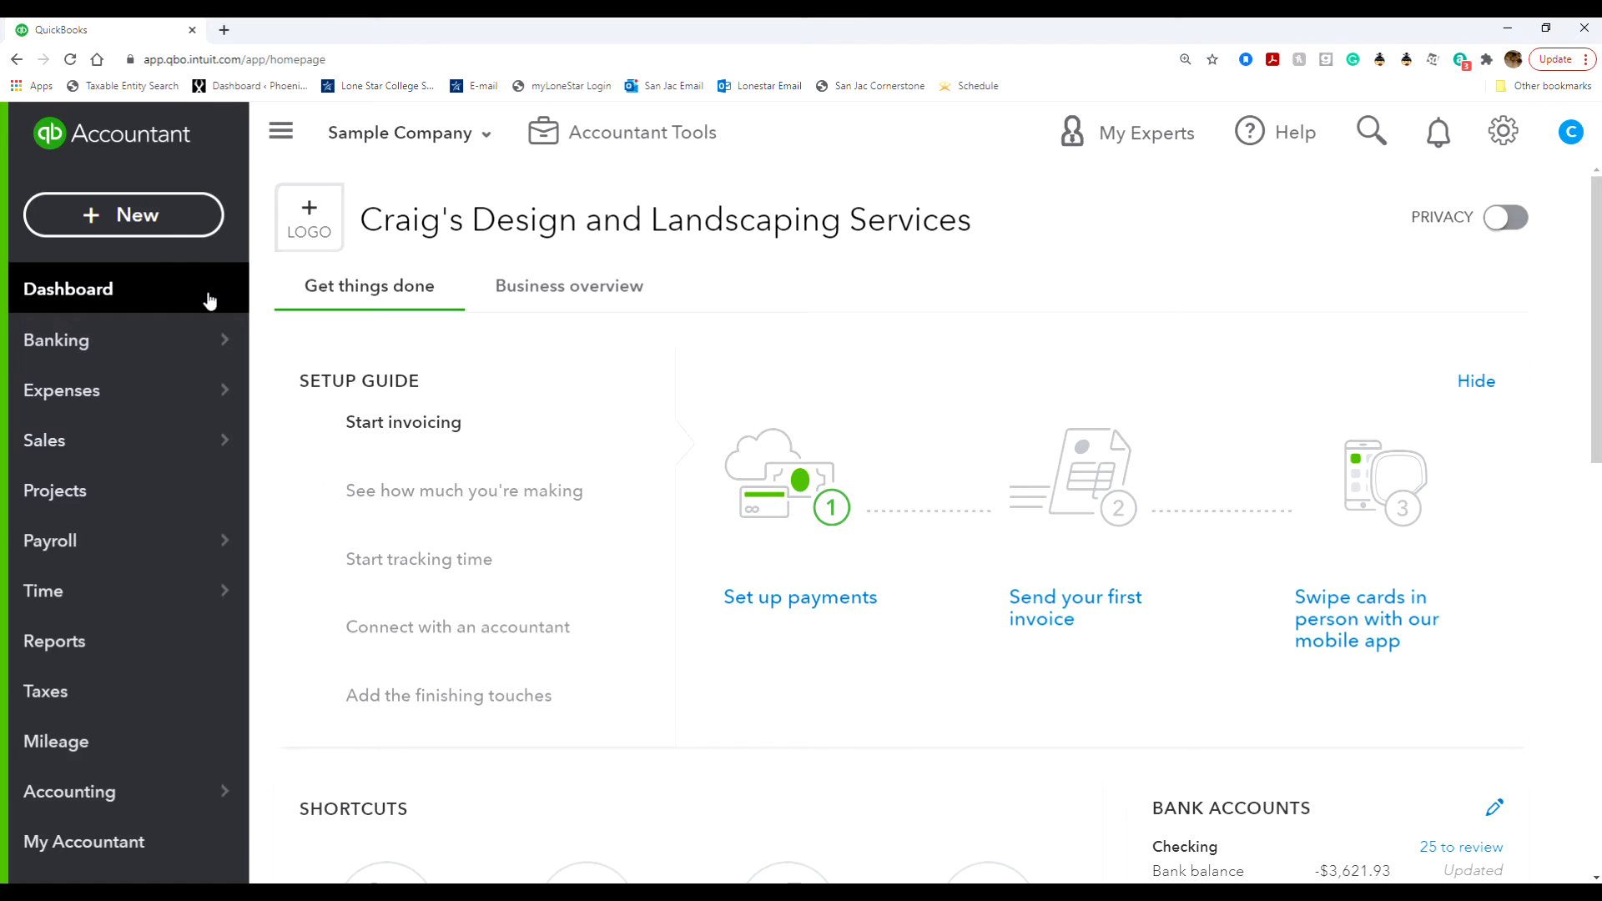
- Start a new invoice and select Dukes Basketball Camp as the customer
{"action": "left_click", "coordinate": [187, 220]}
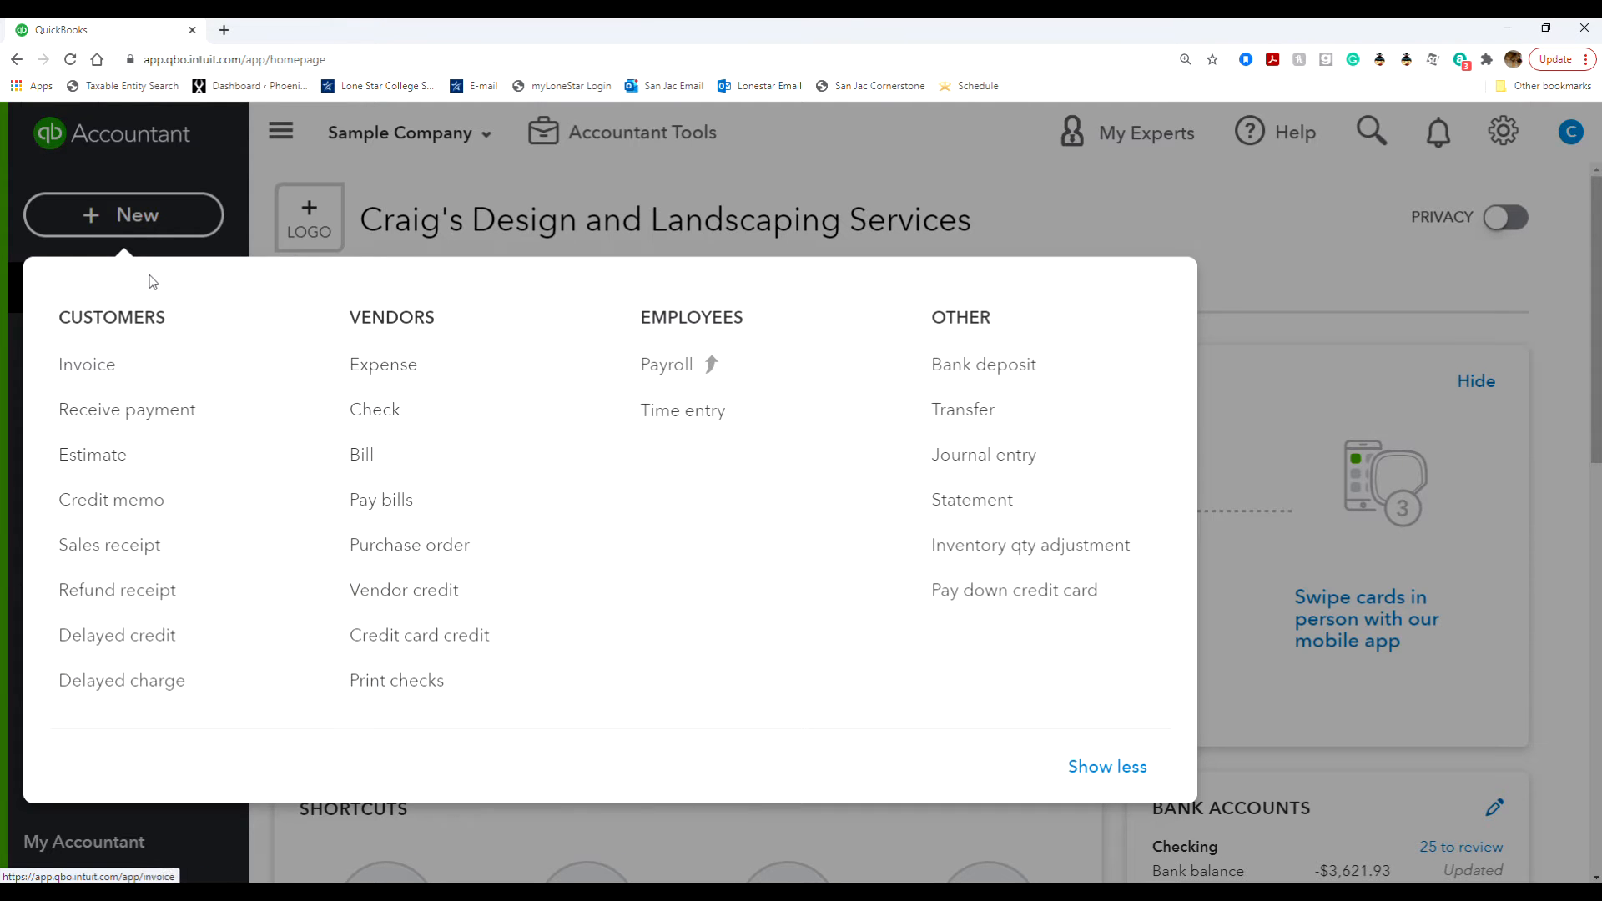
{"action": "left_click", "coordinate": [138, 379]}
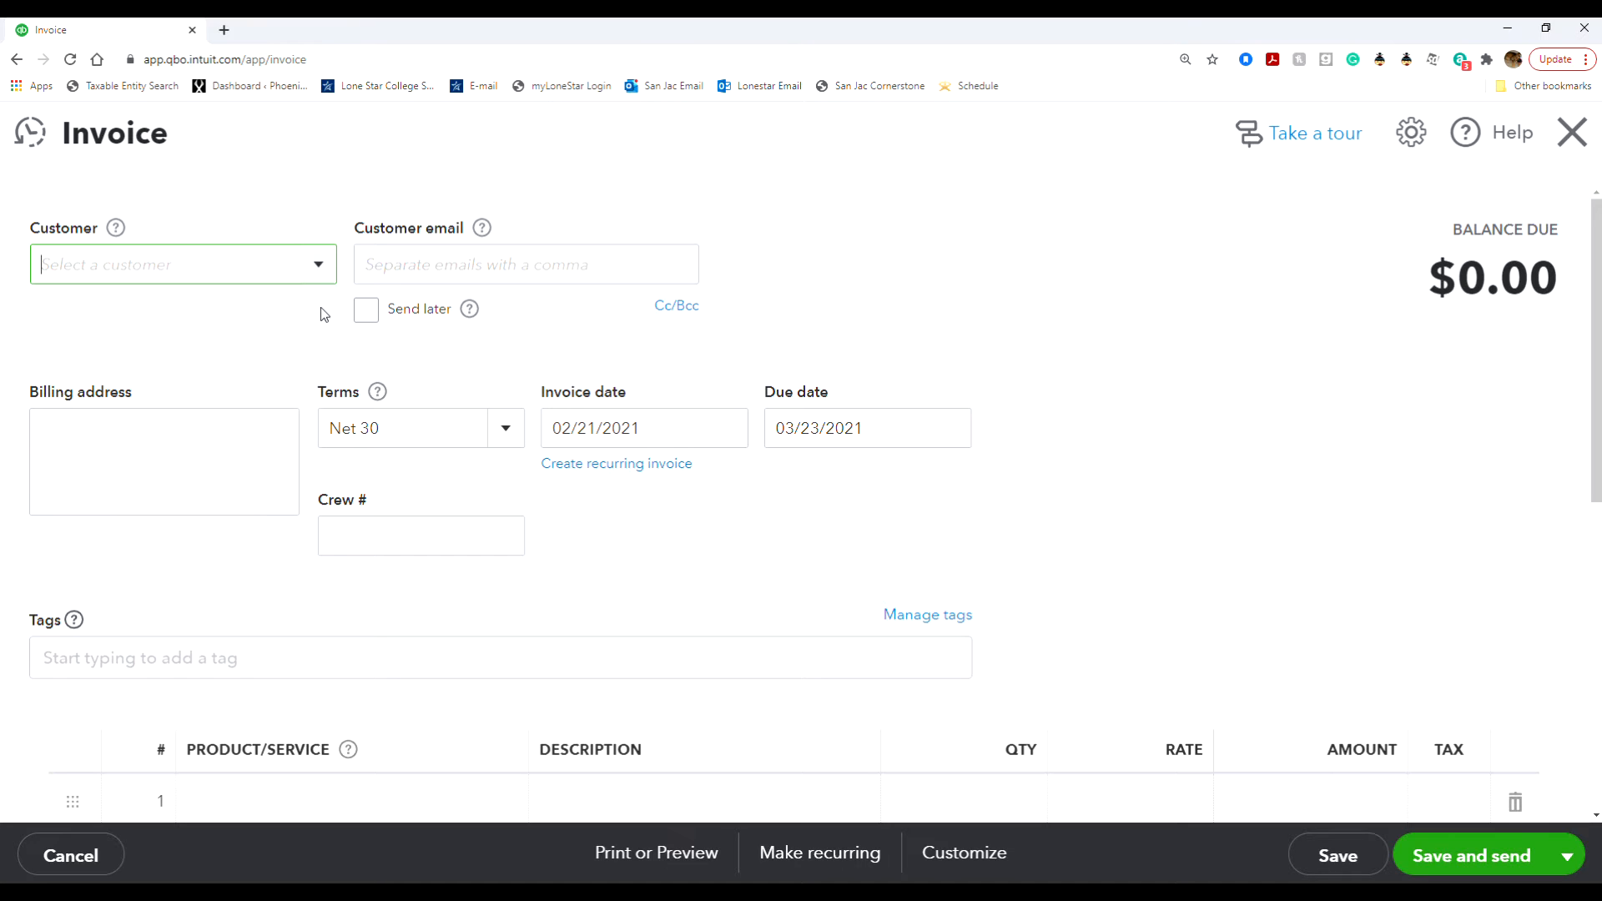
{"action": "left_click", "coordinate": [314, 272]}
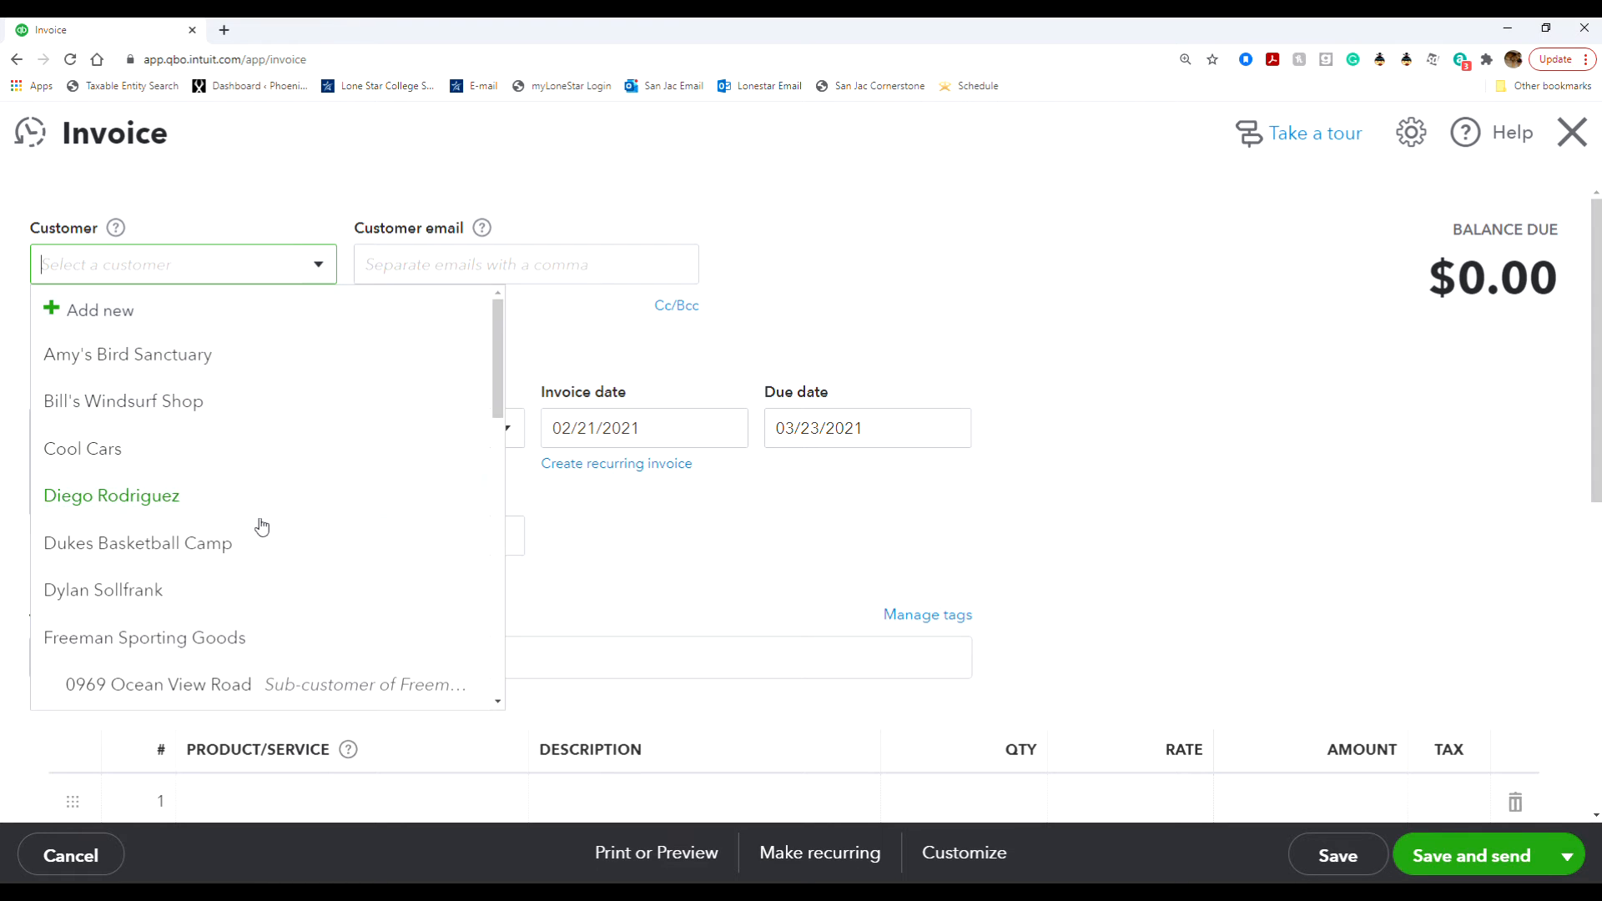
{"action": "left_click", "coordinate": [275, 555]}
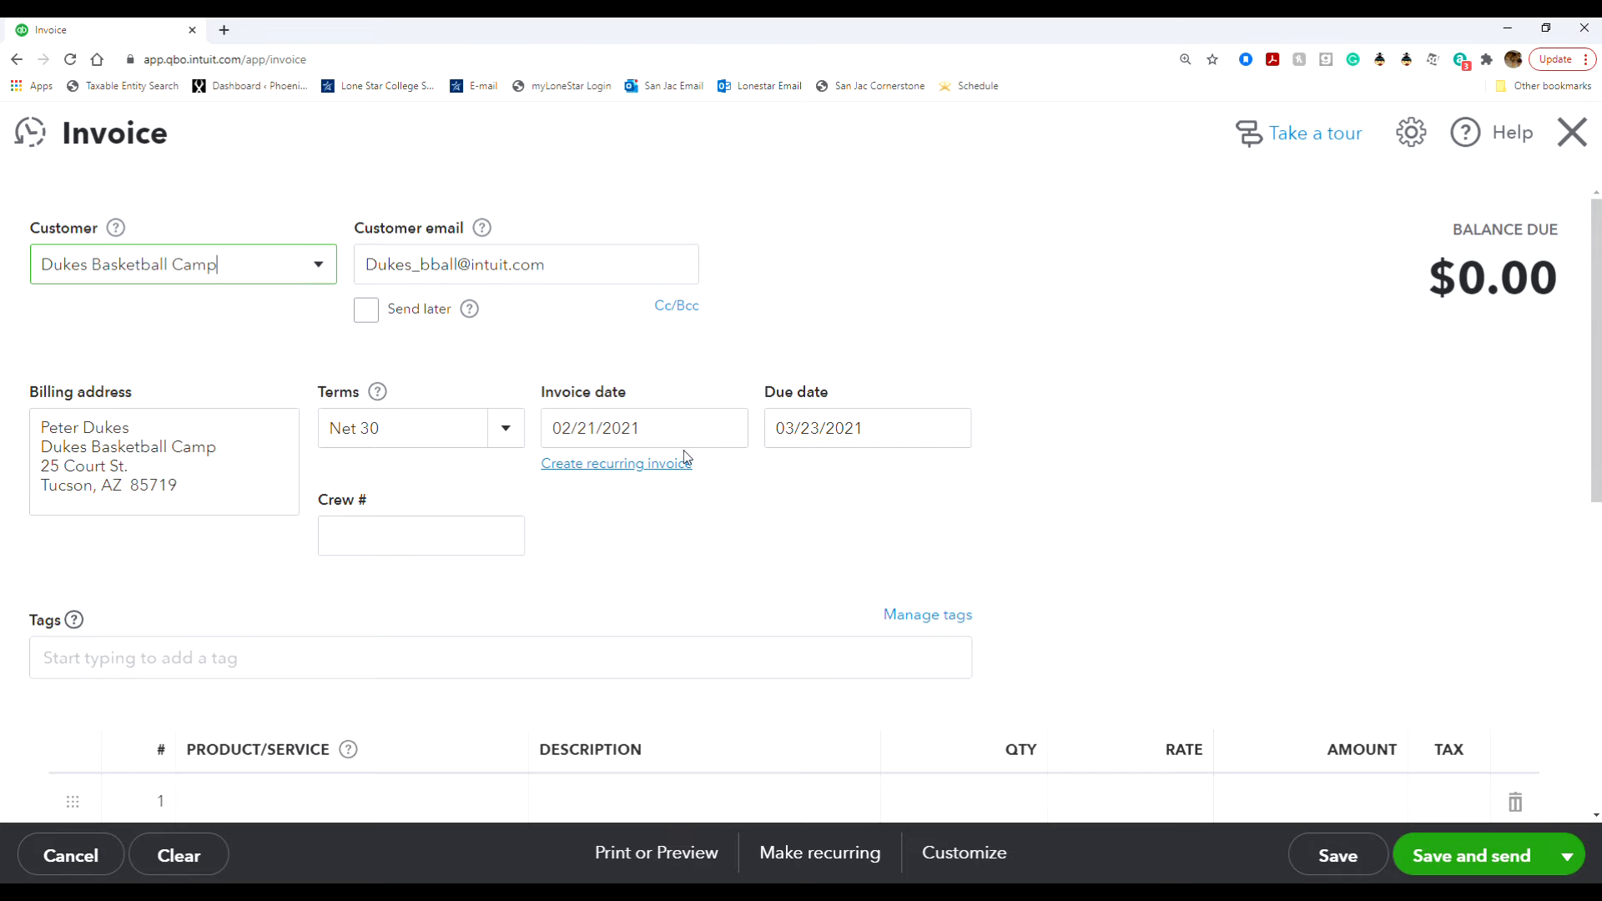
- Set the invoice date to 01/01/2021
{"action": "left_click", "coordinate": [726, 430]}
{"action": "left_click", "coordinate": [567, 493]}
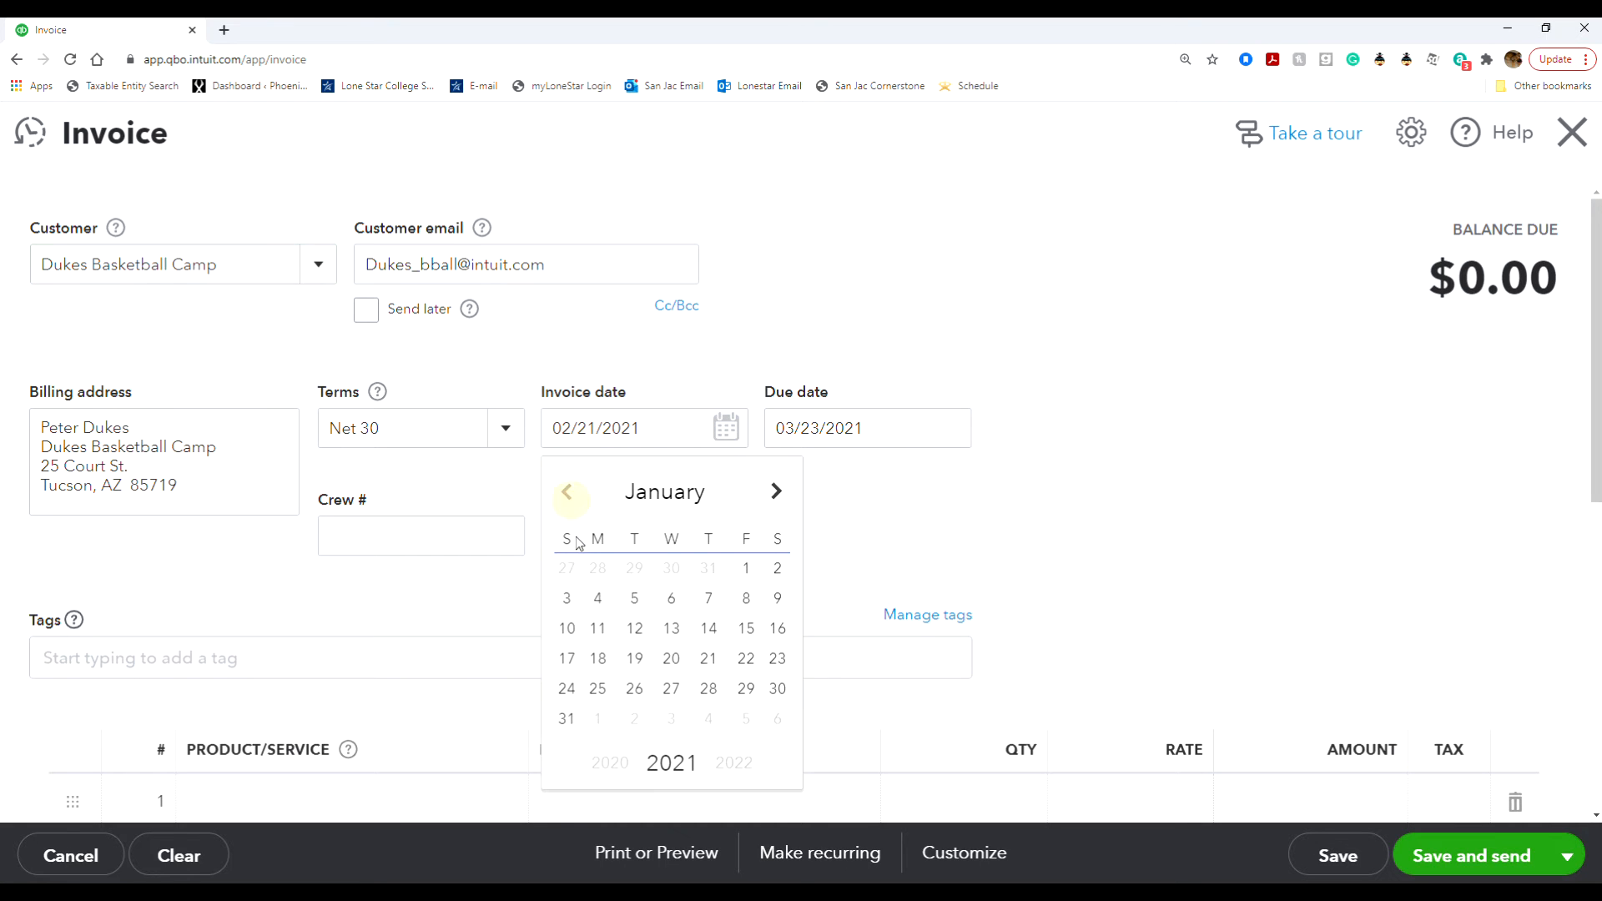
{"action": "left_click", "coordinate": [745, 571]}
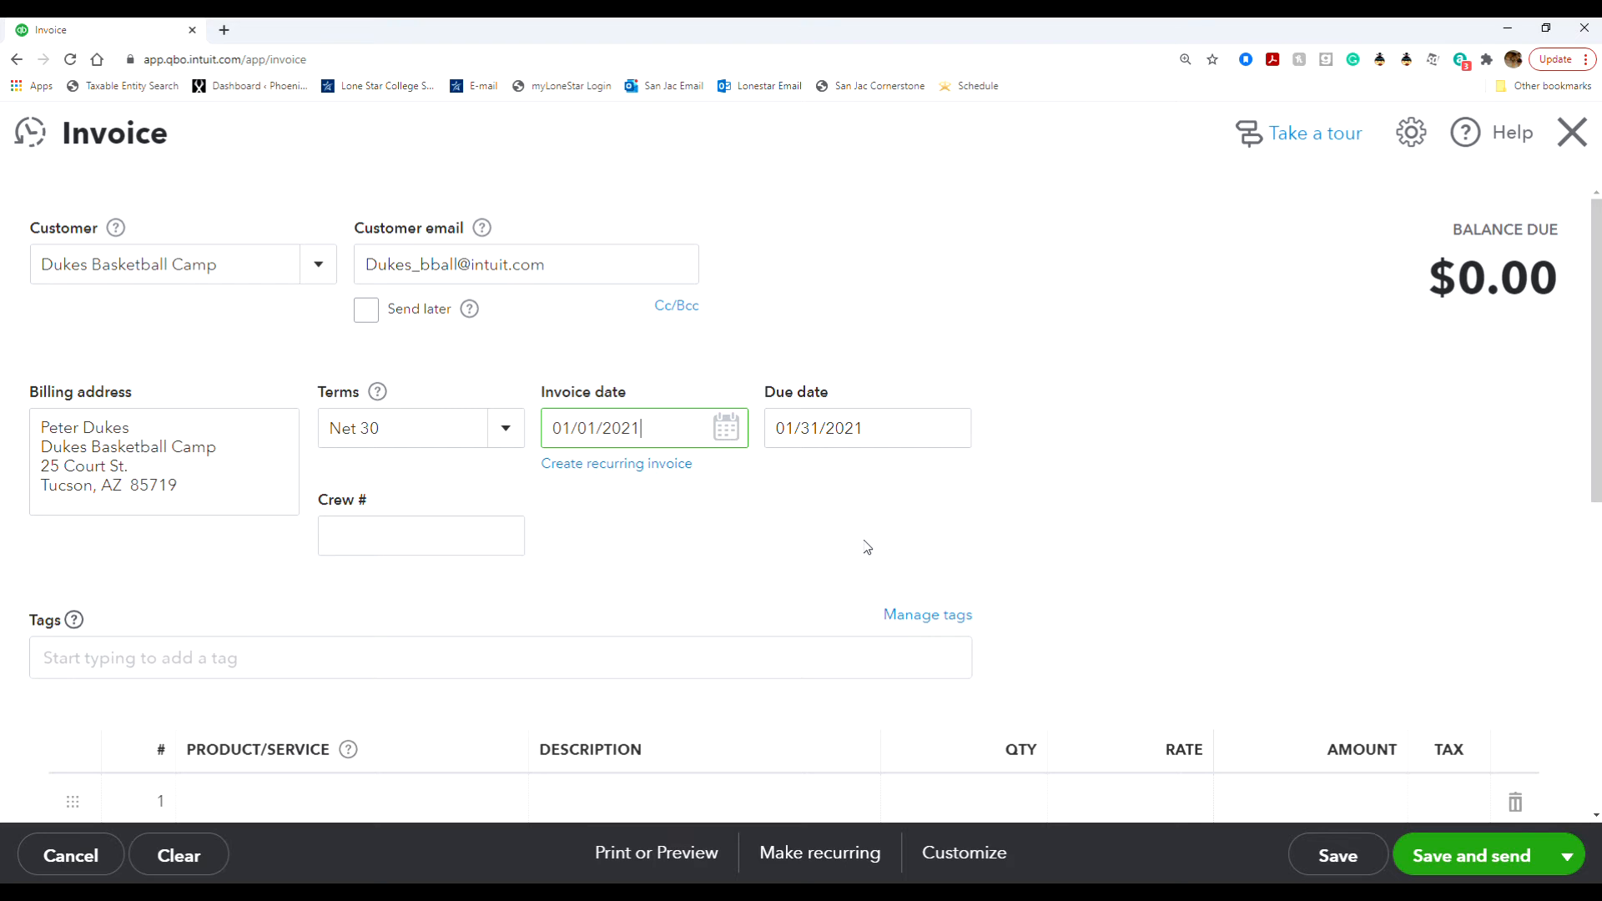
- Add a Landscaping:Gardening line item (Weekly Gardening Service) with a rate of 150
{"action": "scroll", "coordinate": [872, 589], "scroll_direction": "down", "scroll_amount": 2}
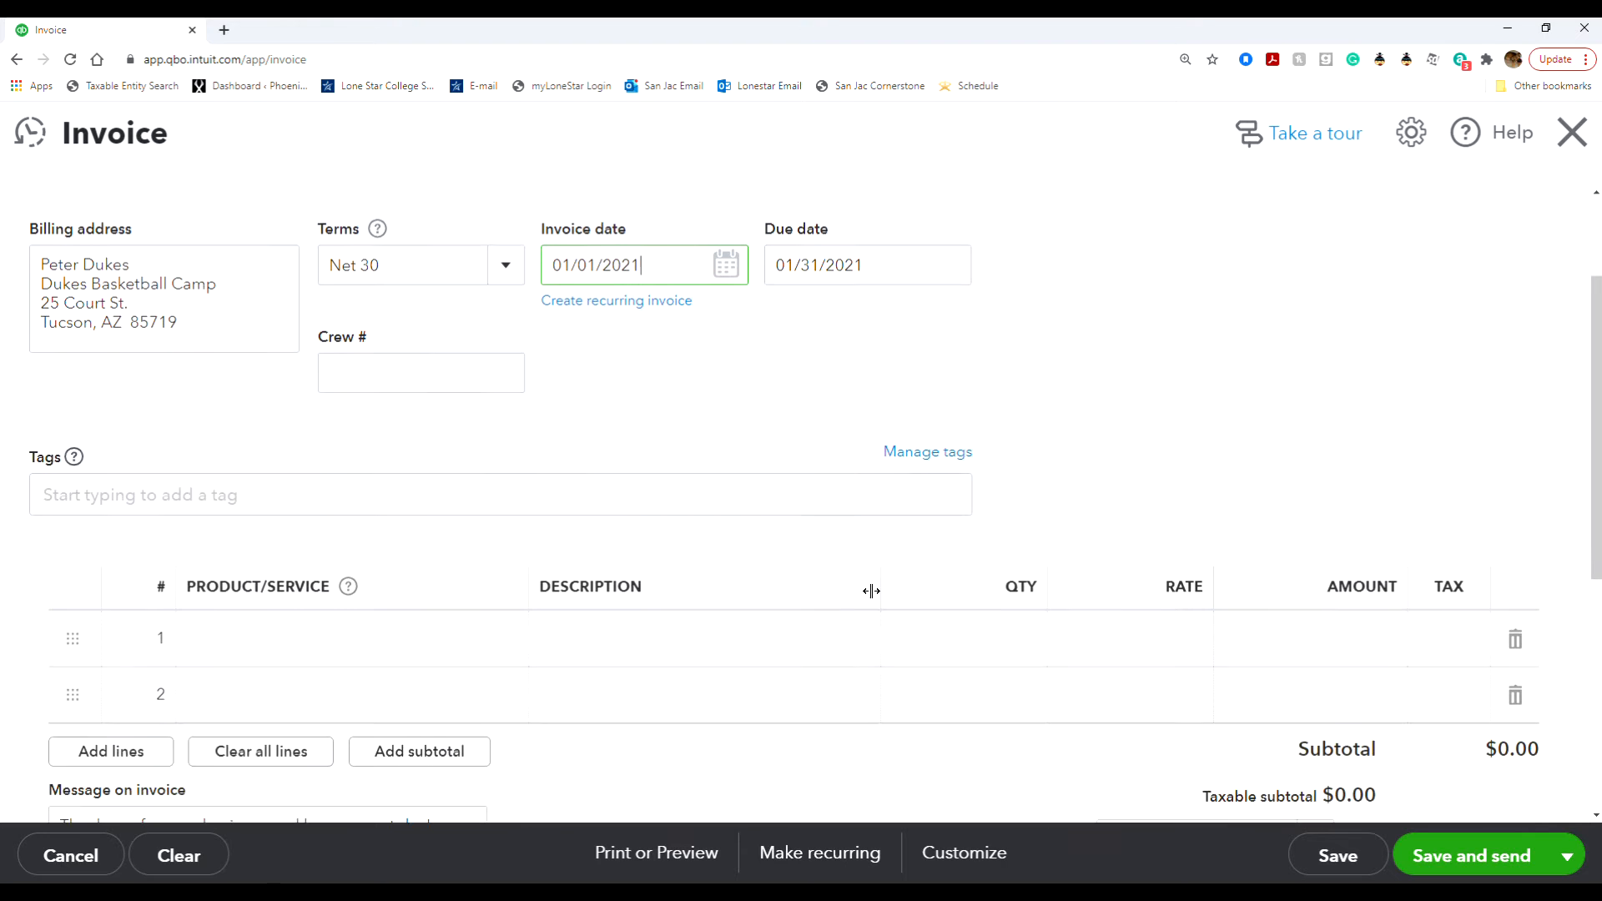
{"action": "scroll", "coordinate": [872, 584], "scroll_direction": "down", "scroll_amount": 2}
{"action": "scroll", "coordinate": [591, 551], "scroll_direction": "up", "scroll_amount": 1}
{"action": "left_click", "coordinate": [463, 555]}
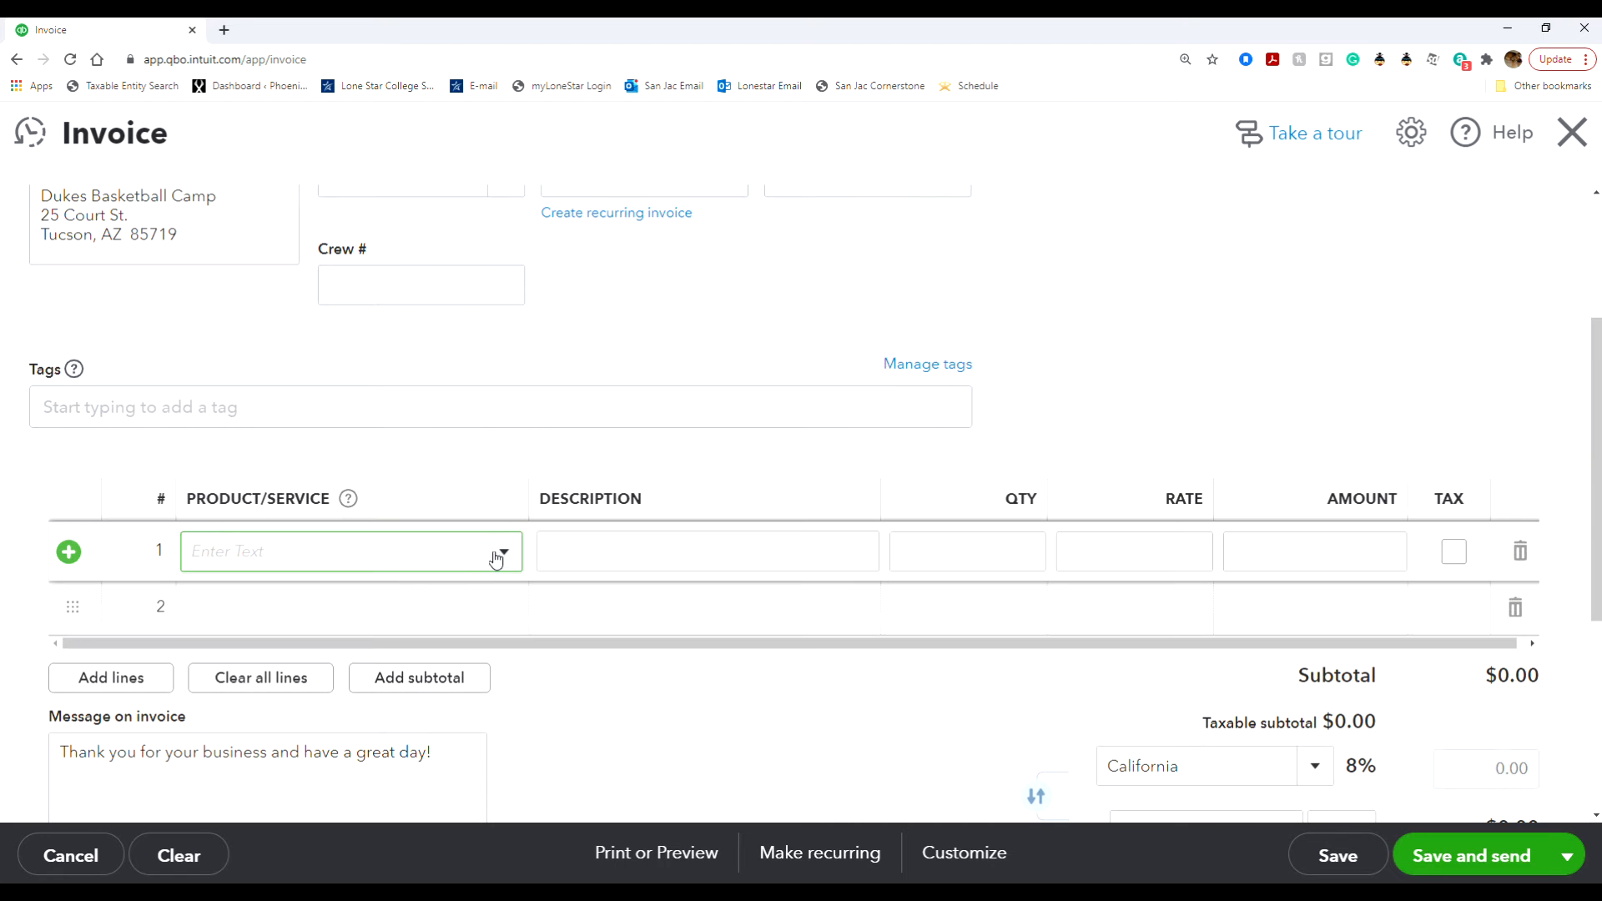
{"action": "left_click", "coordinate": [511, 552]}
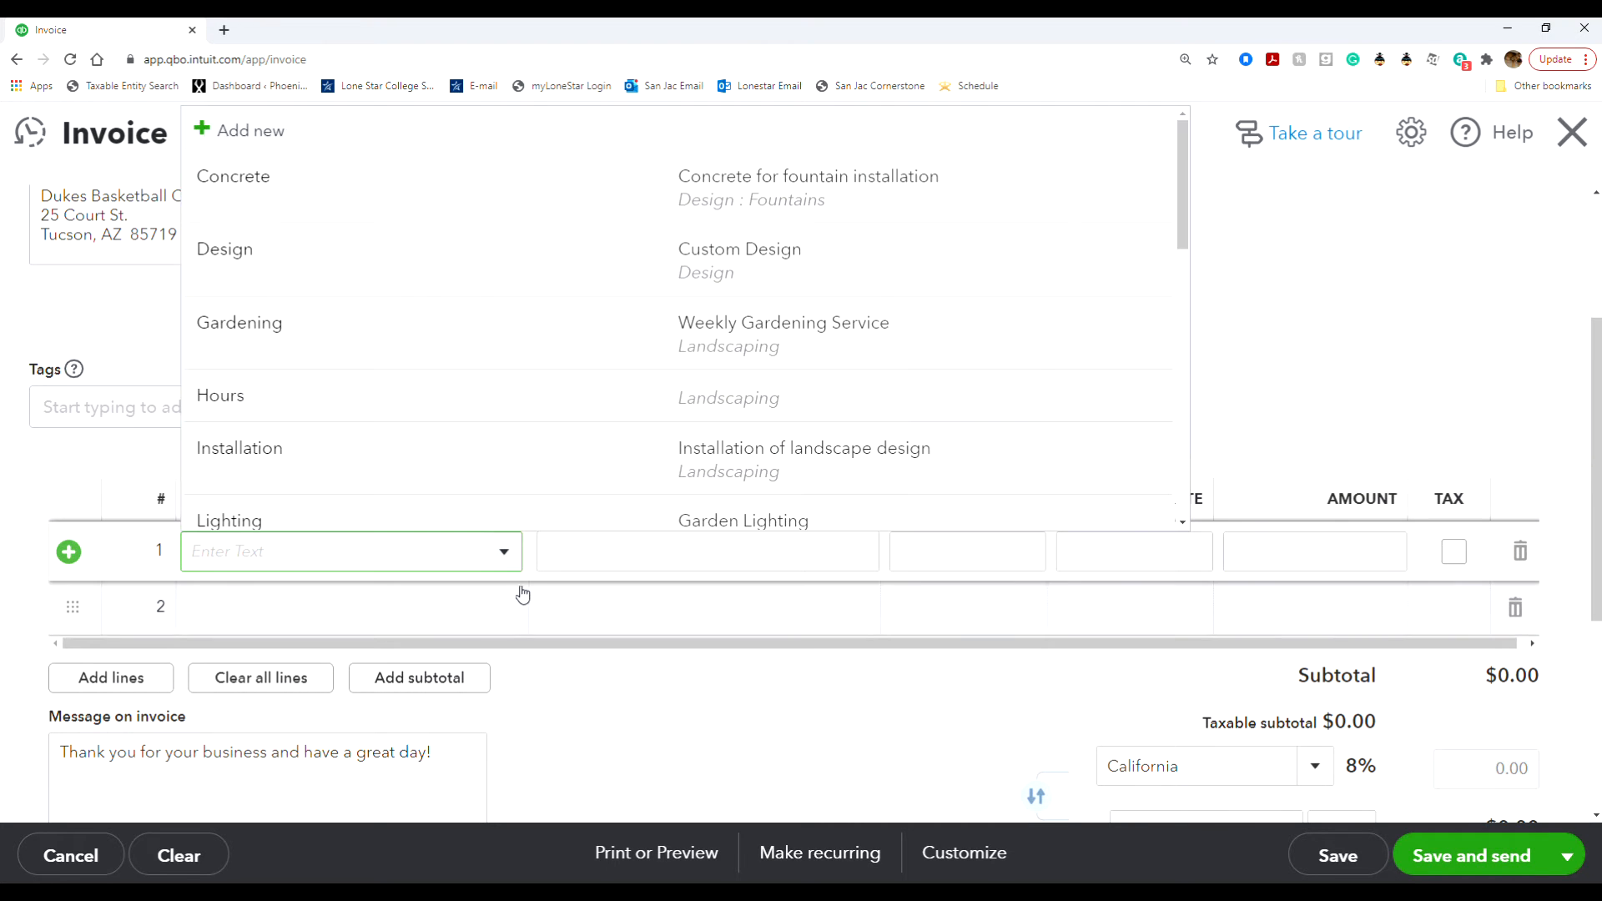
{"action": "left_click", "coordinate": [566, 326]}
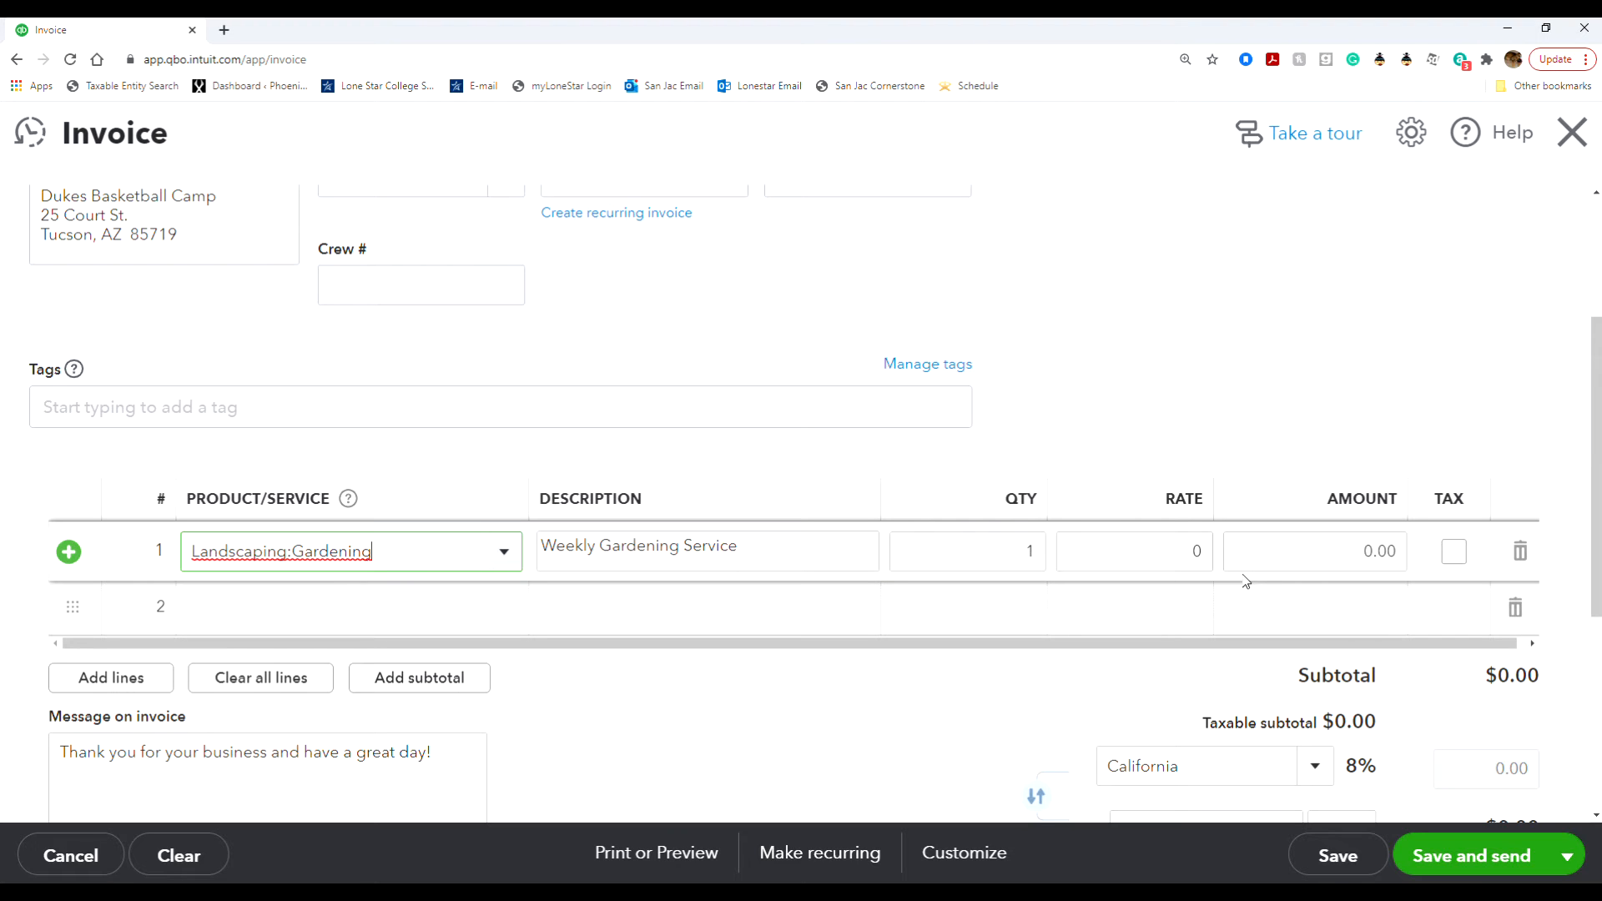
{"action": "left_click", "coordinate": [1195, 561]}
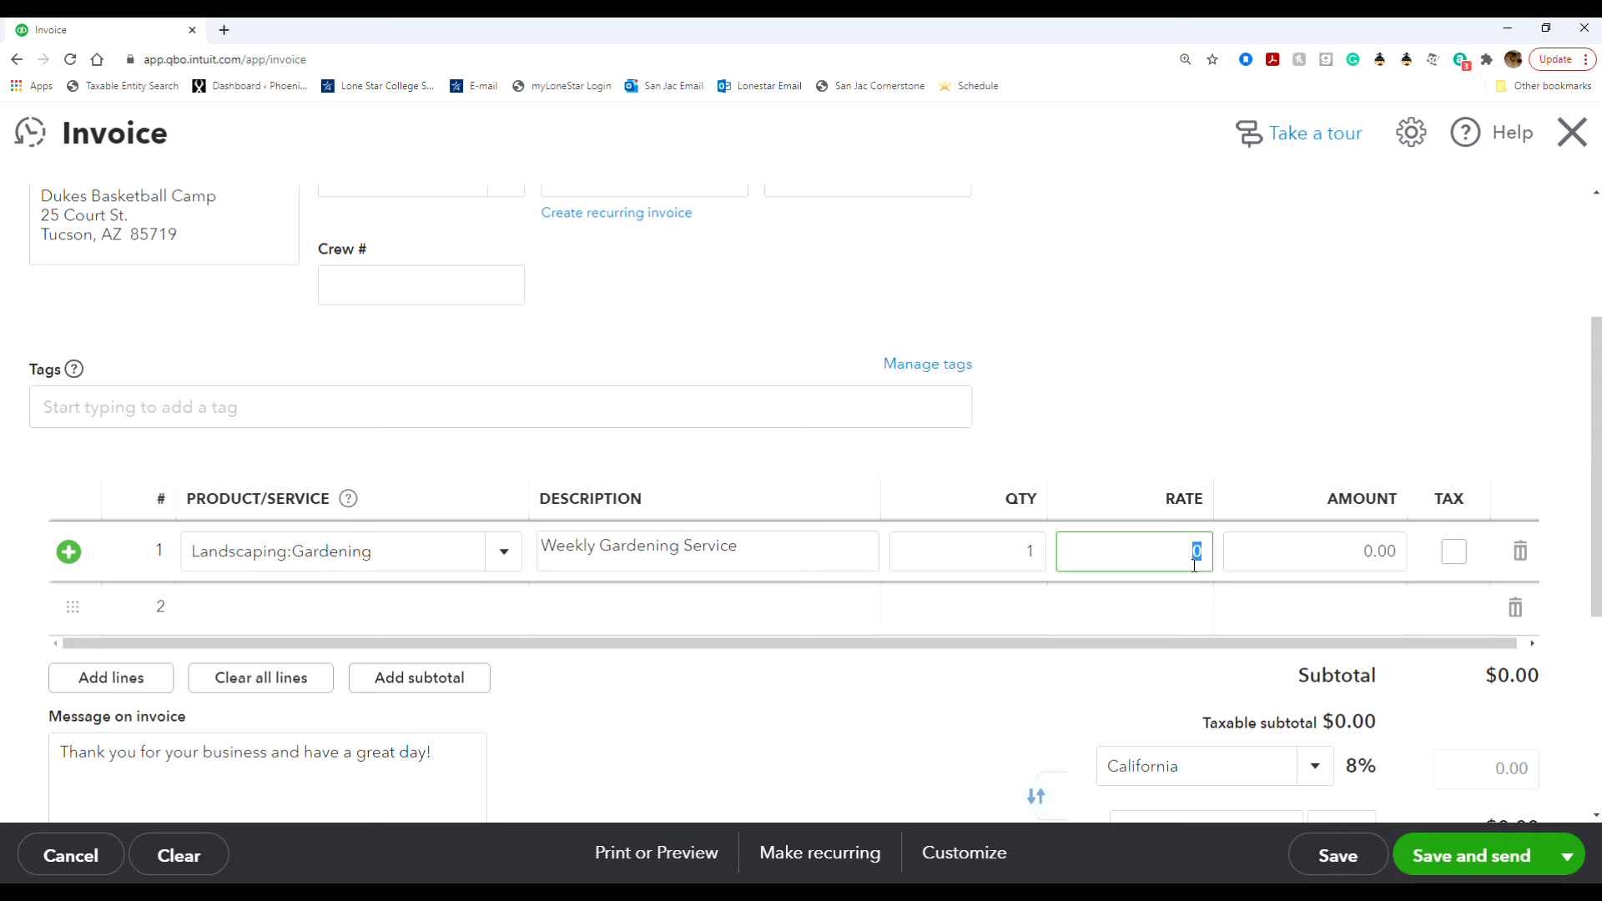
{"action": "type", "text": "150"}
{"action": "left_click", "coordinate": [1158, 609]}
{"action": "left_click", "coordinate": [1274, 410]}
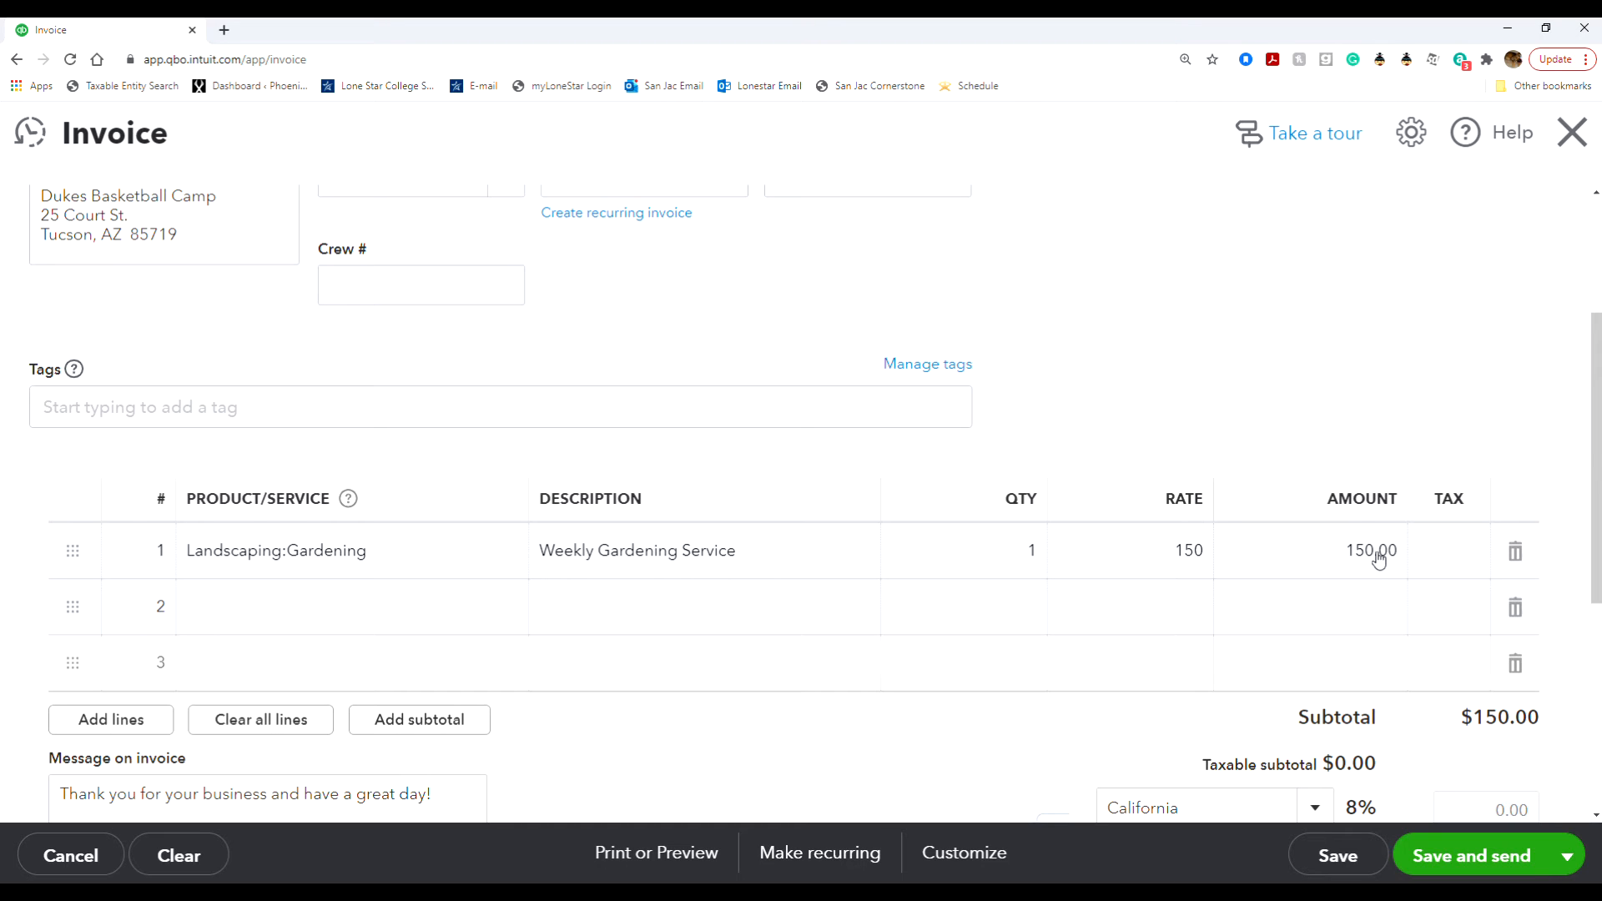
- Save the invoice
{"action": "scroll", "coordinate": [1379, 557], "scroll_direction": "down", "scroll_amount": 5}
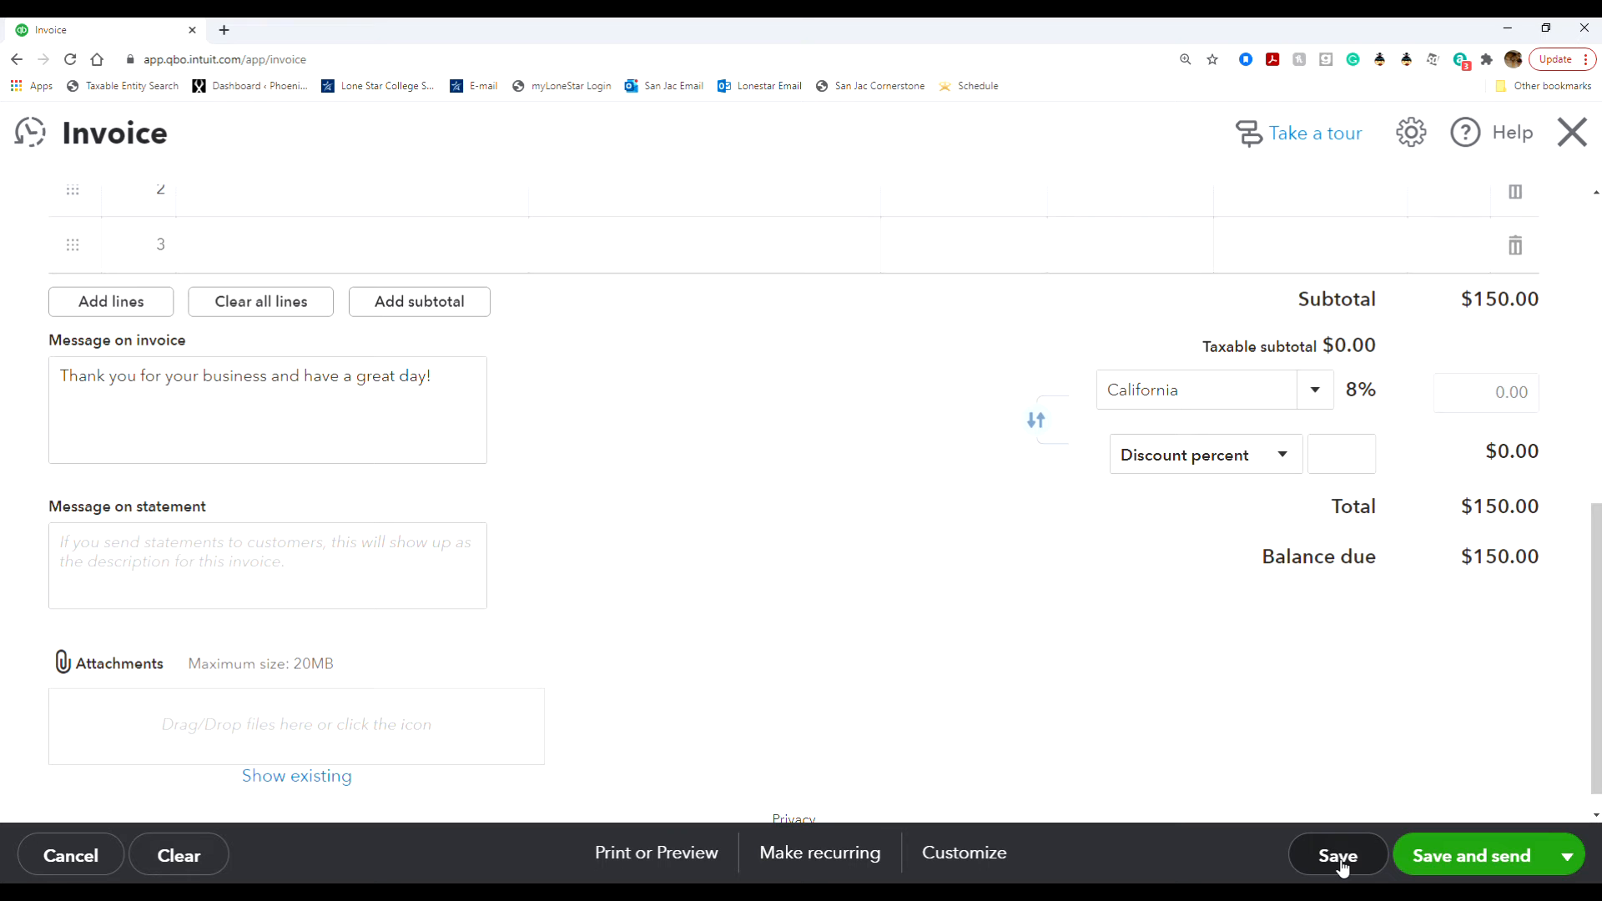
{"action": "scroll", "coordinate": [978, 645], "scroll_direction": "up", "scroll_amount": 7}
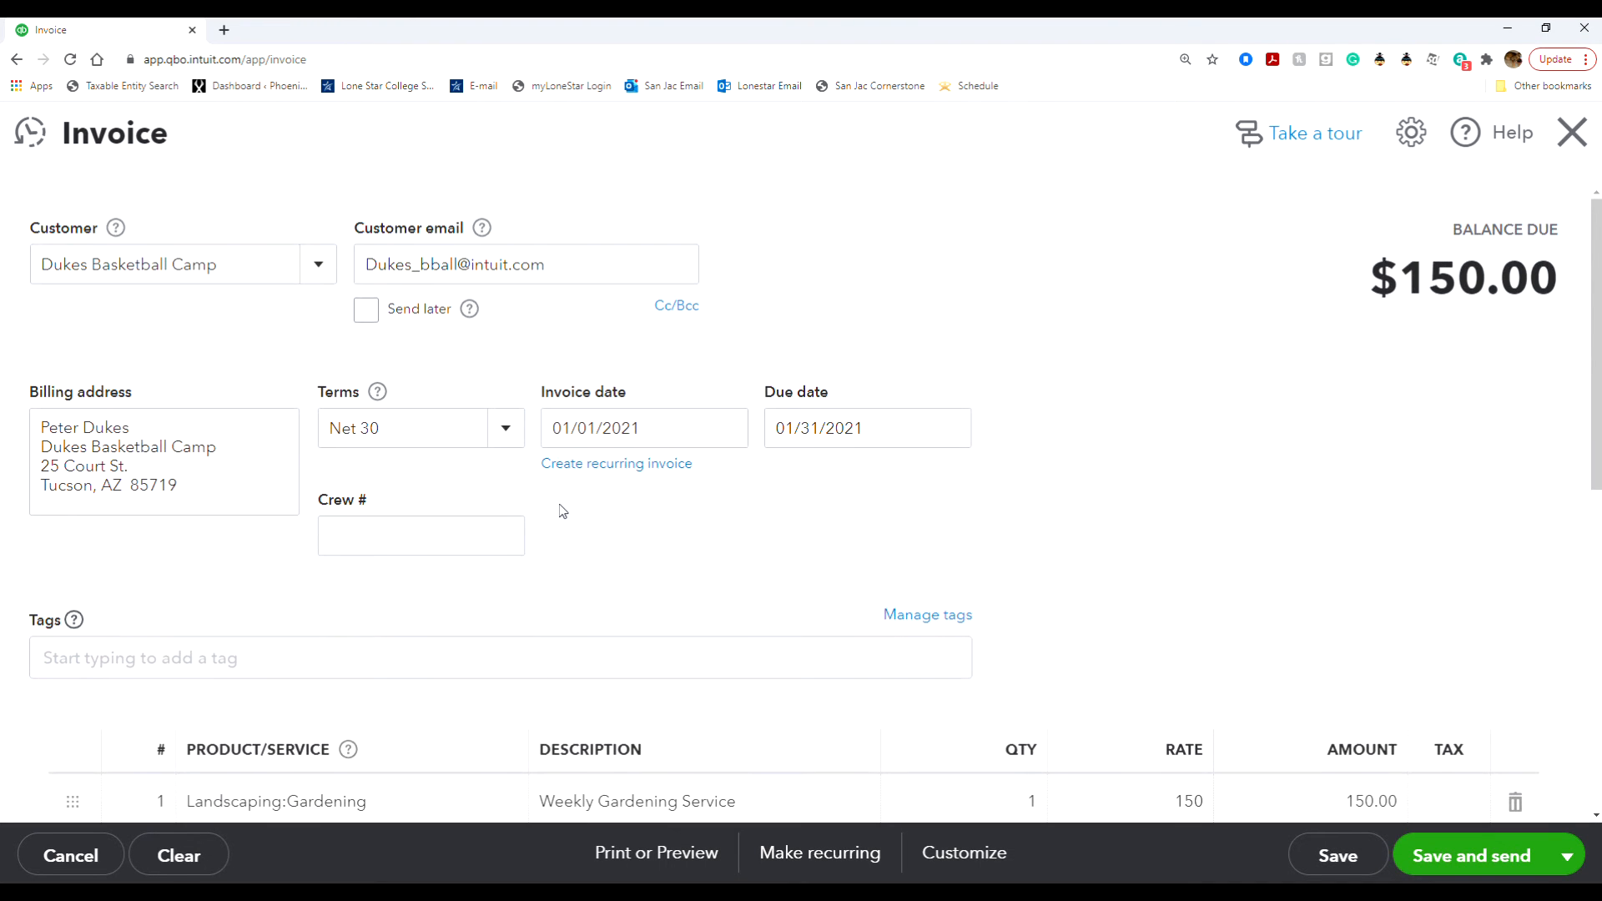
{"action": "scroll", "coordinate": [559, 505], "scroll_direction": "down", "scroll_amount": 7}
{"action": "scroll", "coordinate": [561, 510], "scroll_direction": "down", "scroll_amount": 2}
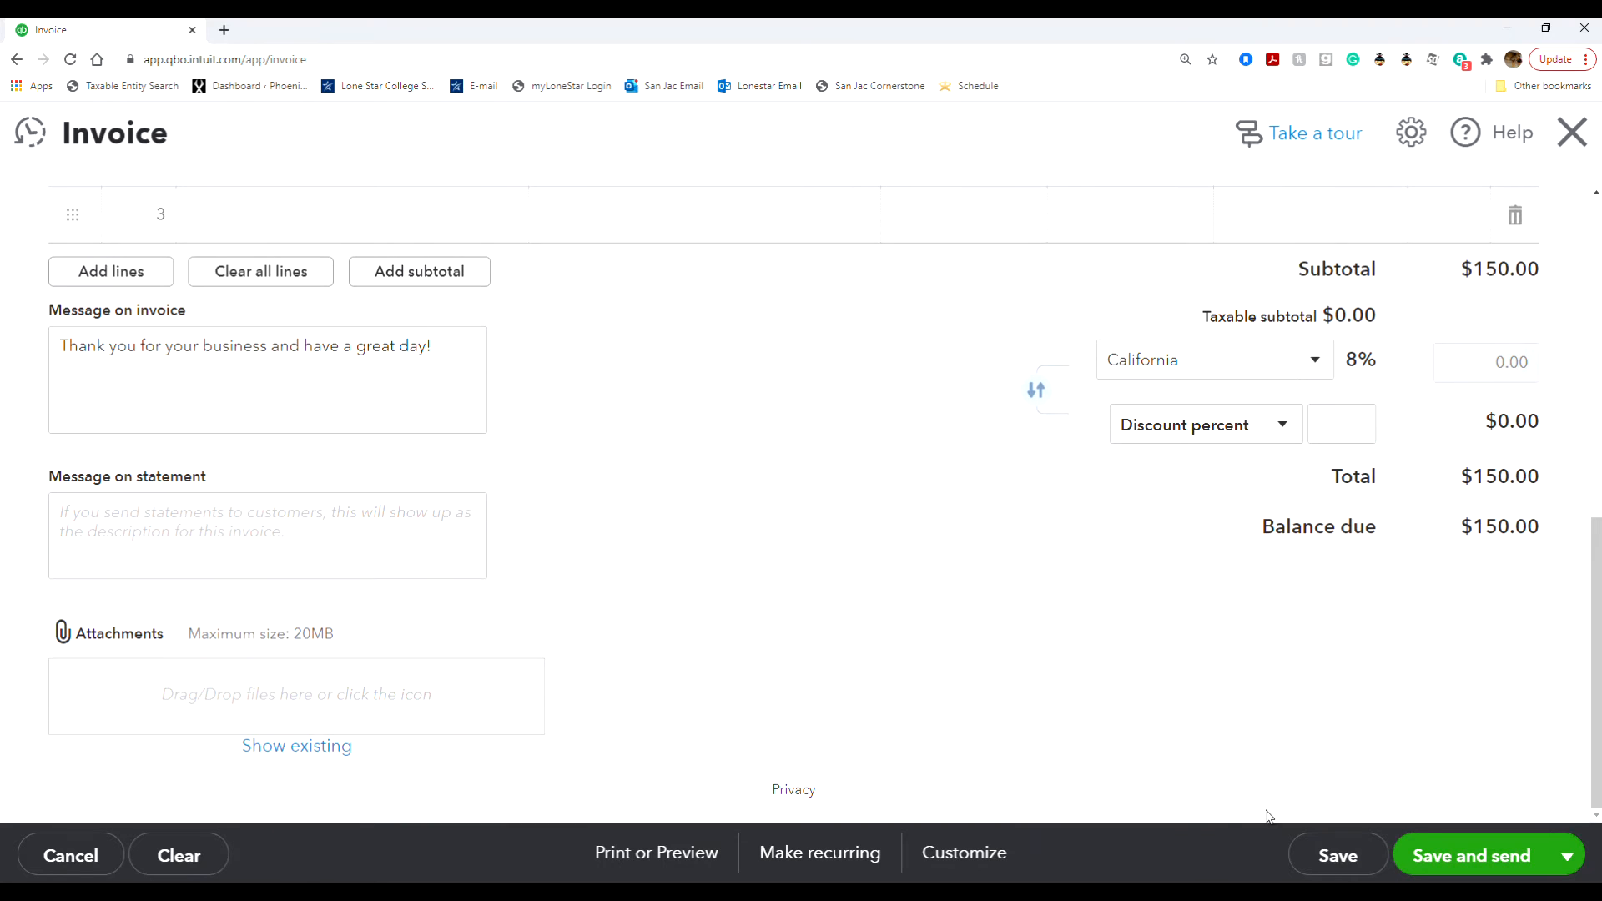
{"action": "left_click", "coordinate": [1314, 856]}
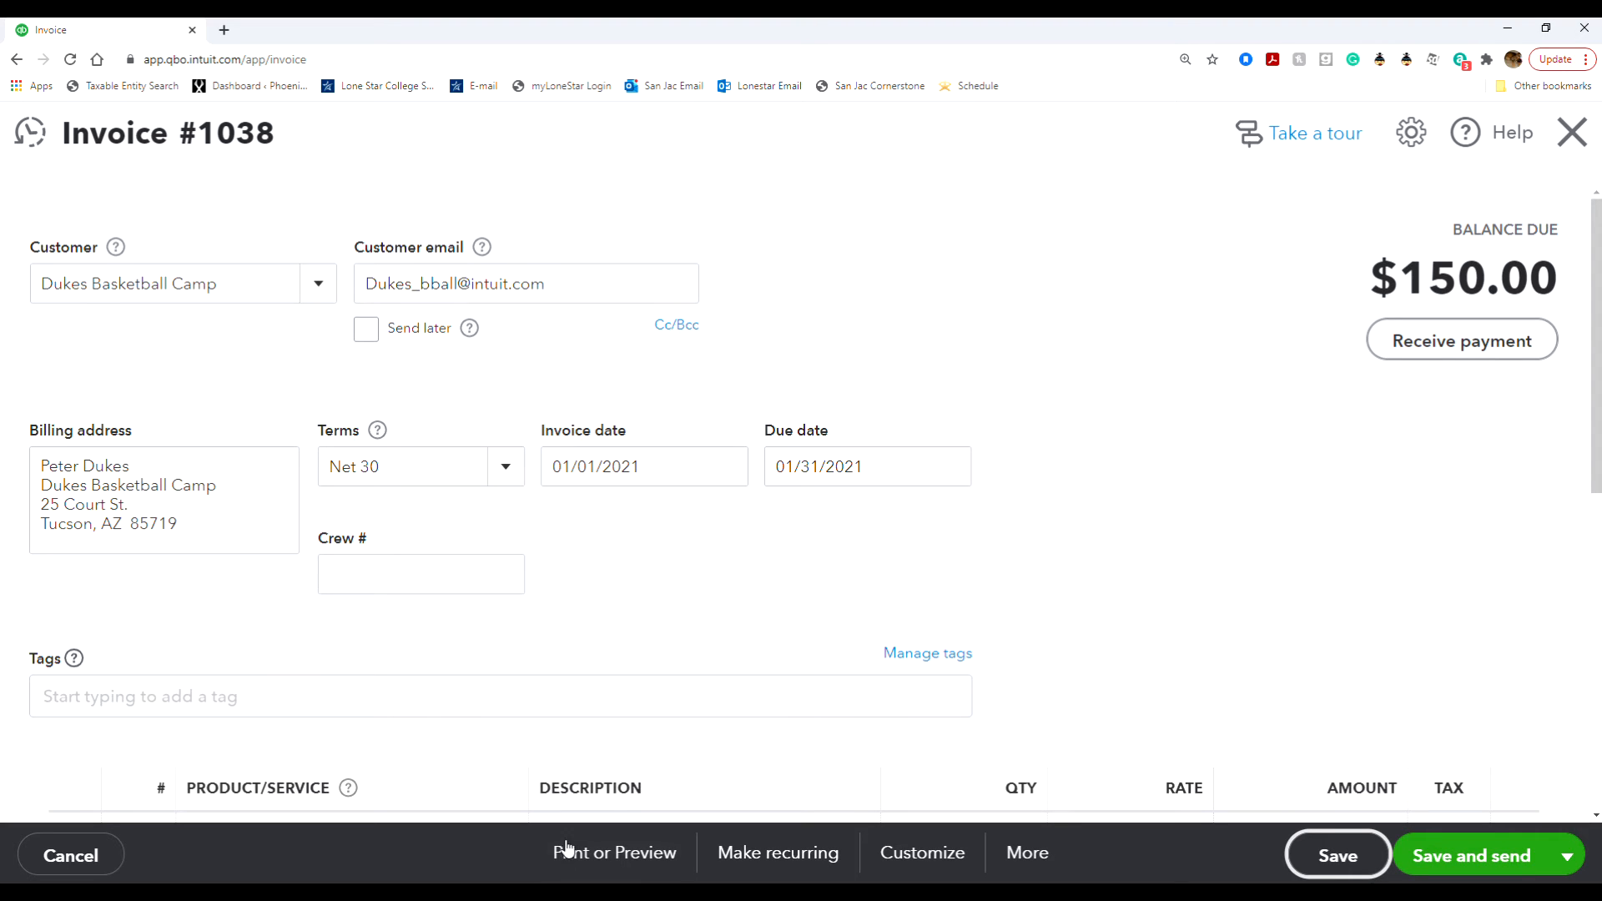
- Open the invoice's print preview as a PDF and zoom in to 200% to read it
{"action": "left_click", "coordinate": [587, 863]}
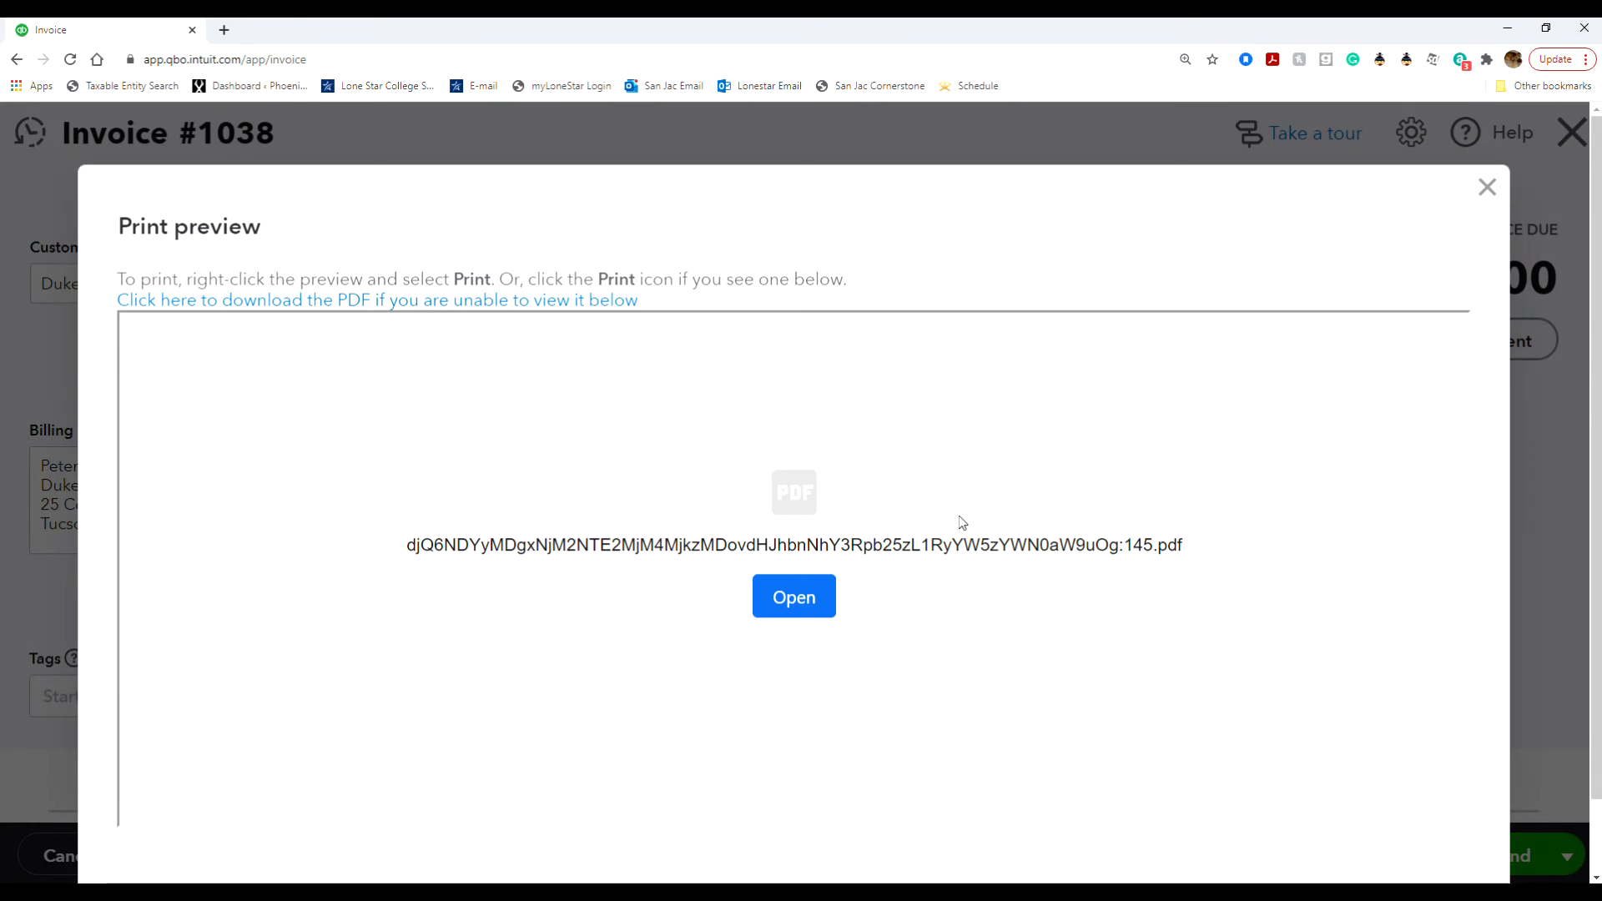
{"action": "left_click", "coordinate": [790, 590]}
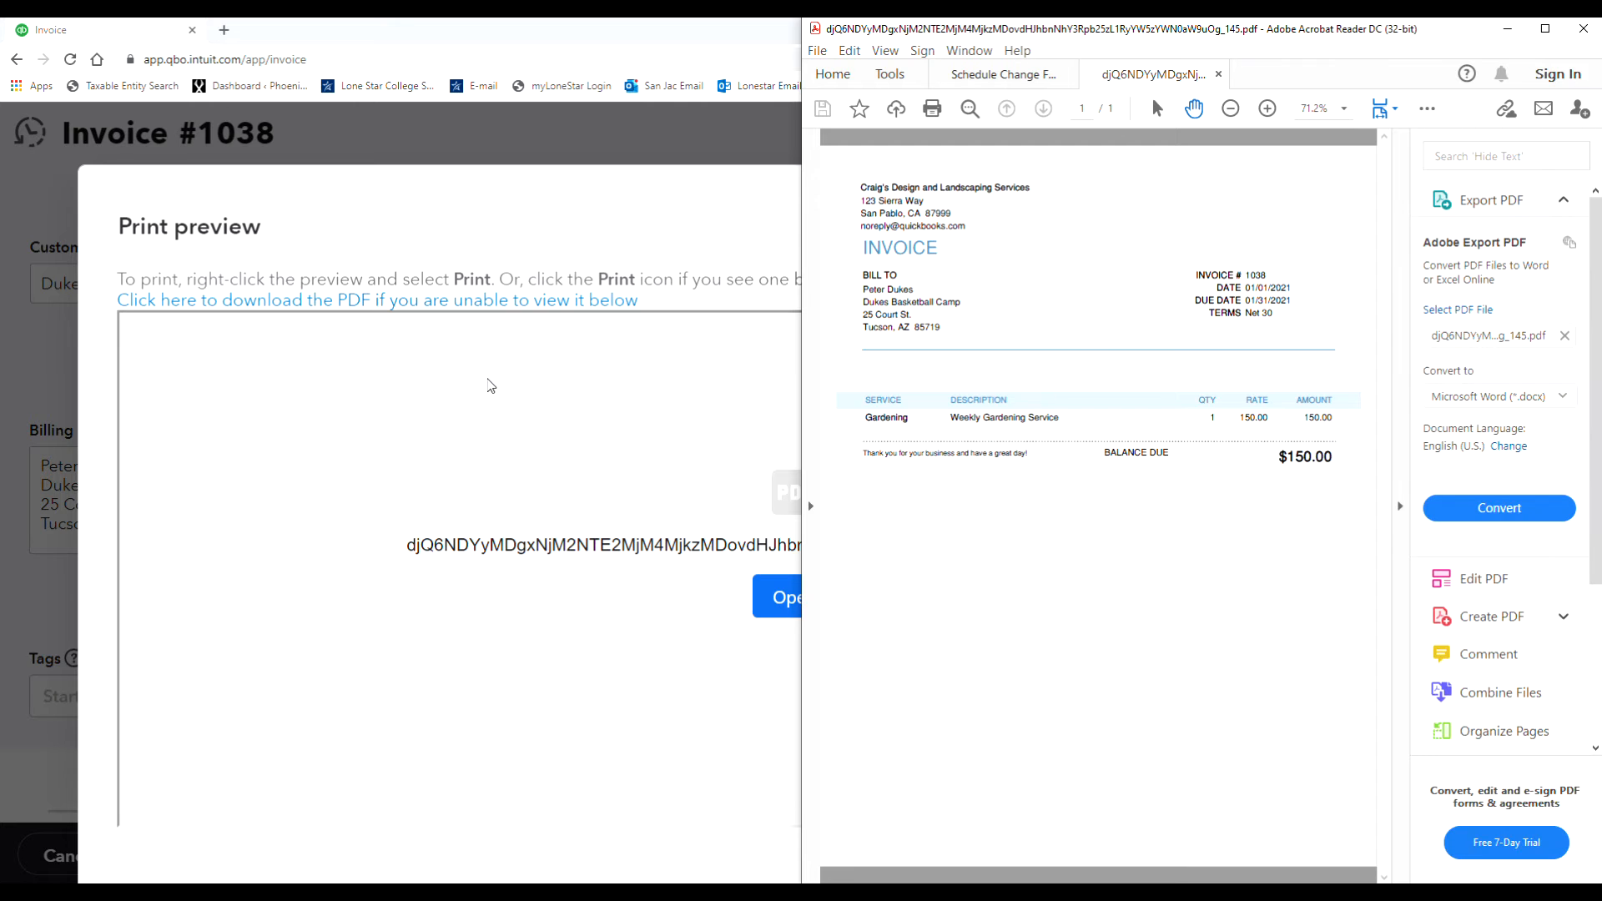
{"action": "left_click", "coordinate": [1267, 108]}
{"action": "left_click", "coordinate": [1266, 108]}
{"action": "left_click", "coordinate": [1266, 109]}
{"action": "left_click", "coordinate": [1266, 109]}
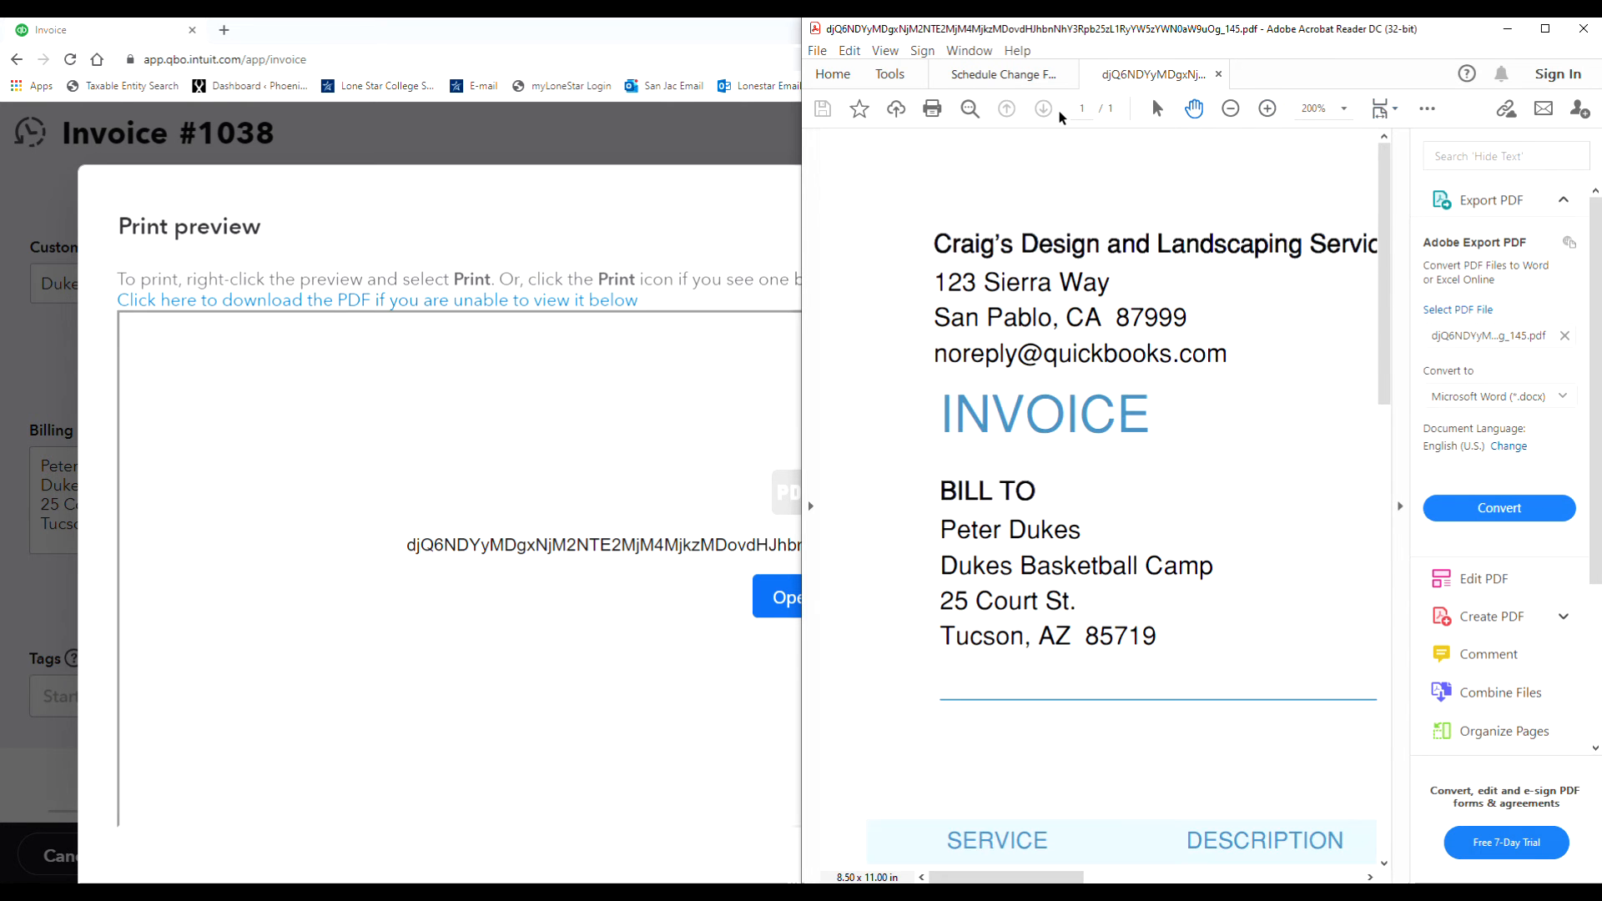
{"action": "left_click", "coordinate": [1068, 74]}
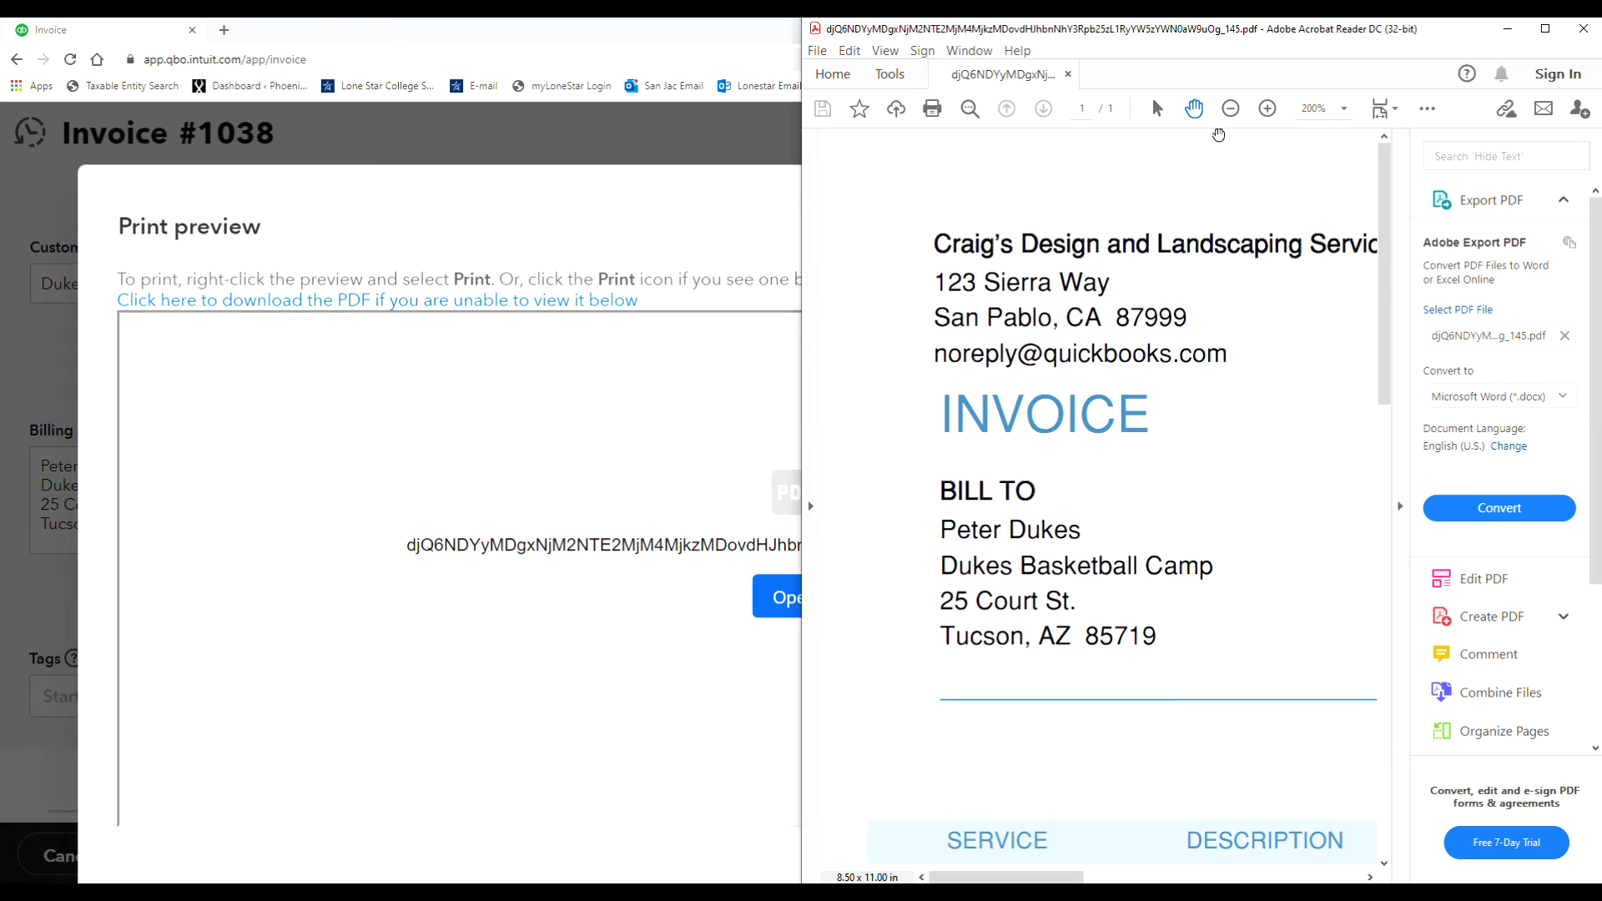
{"action": "scroll", "coordinate": [1148, 626], "scroll_direction": "down", "scroll_amount": 4}
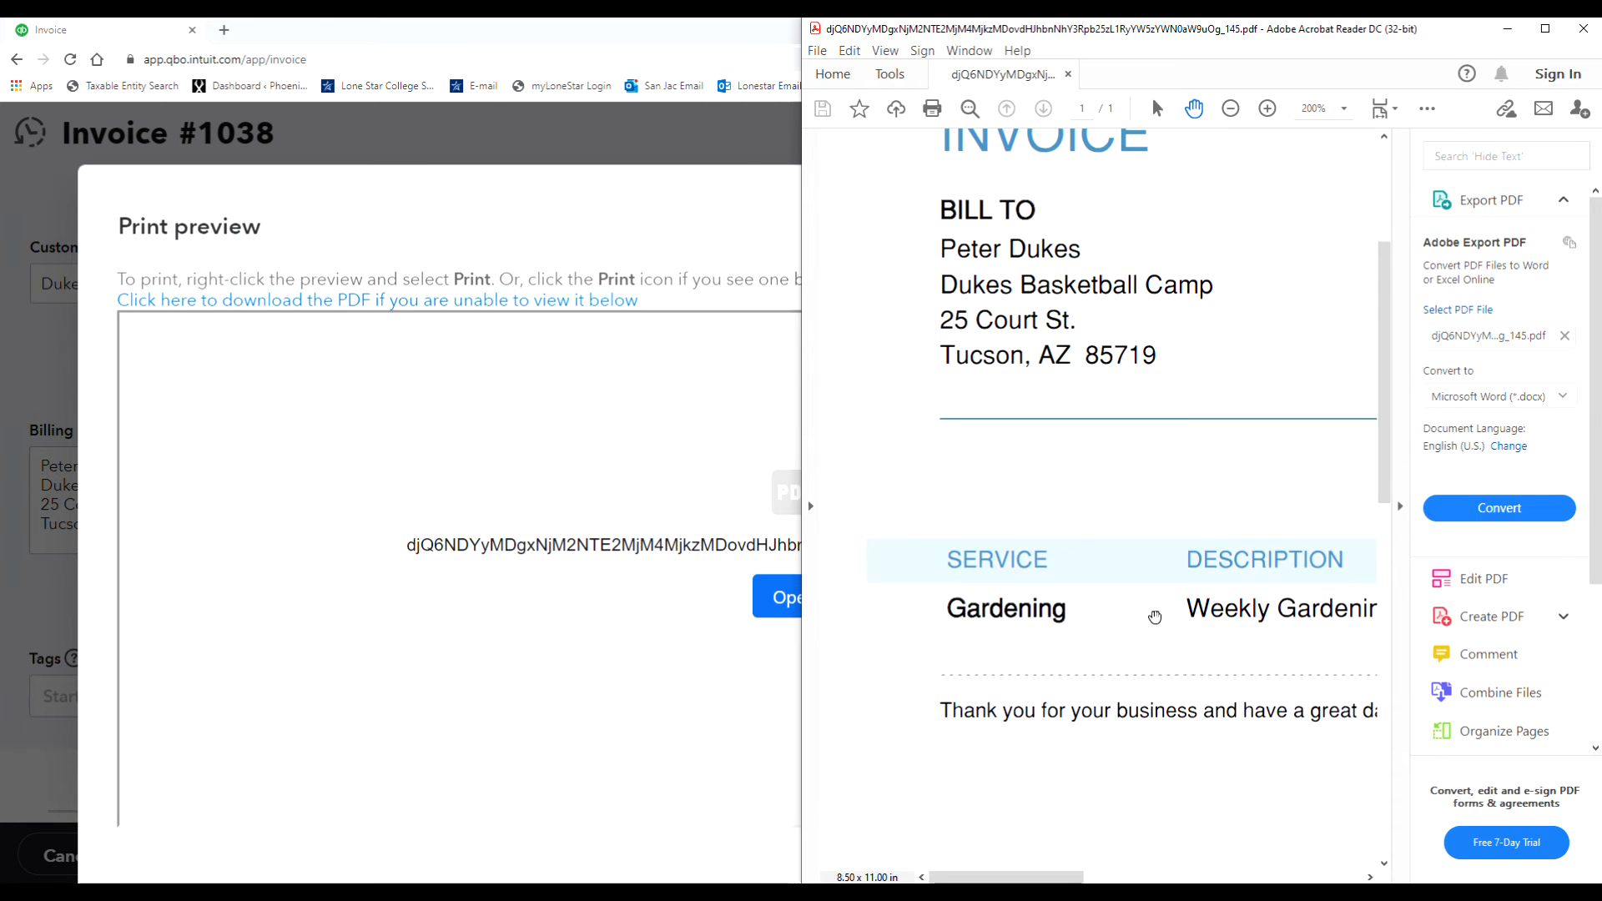
{"action": "scroll", "coordinate": [1148, 618], "scroll_direction": "up", "scroll_amount": 1}
- Maximize the PDF viewer to review the invoice, then minimize it and close the print preview
{"action": "left_click", "coordinate": [1546, 28]}
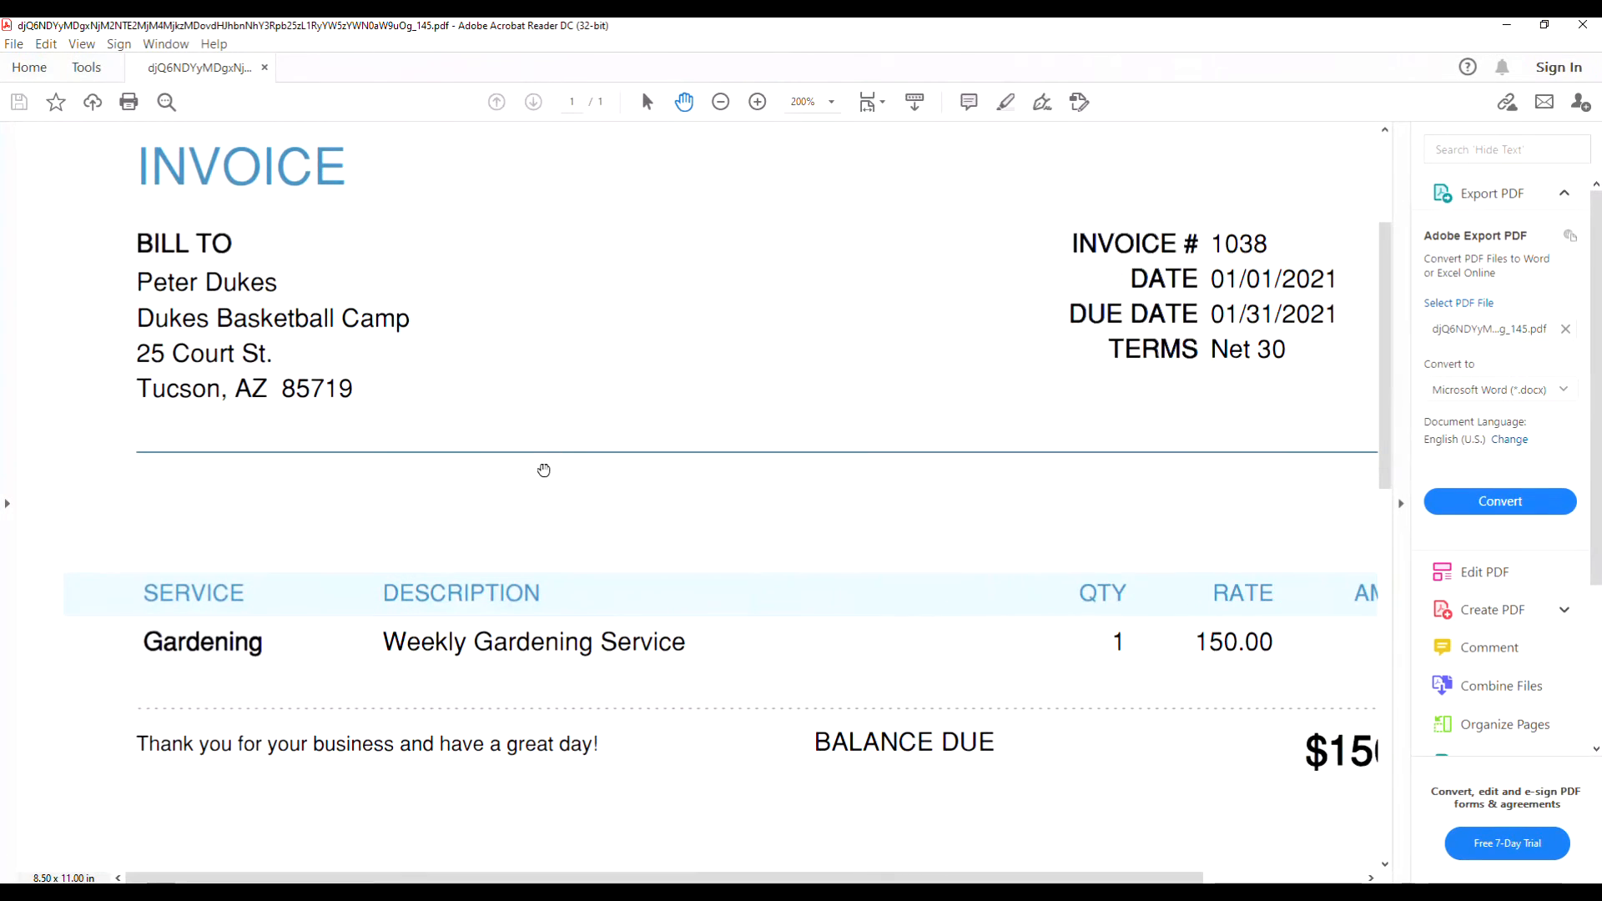
{"action": "scroll", "coordinate": [619, 465], "scroll_direction": "down", "scroll_amount": 1}
{"action": "scroll", "coordinate": [620, 465], "scroll_direction": "up", "scroll_amount": 1}
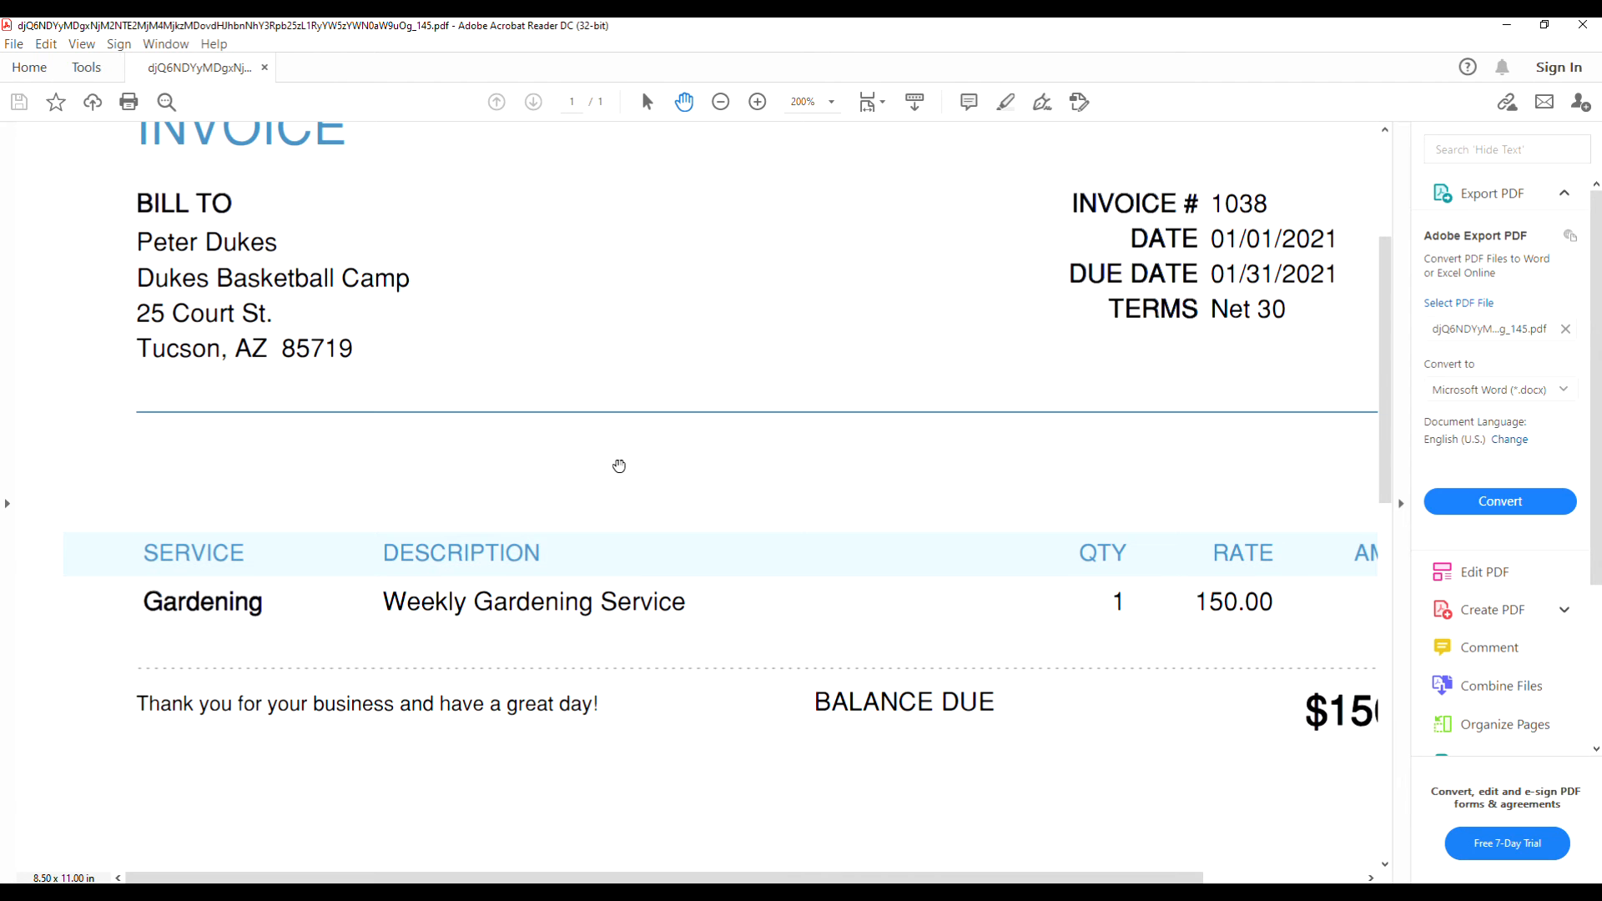
{"action": "left_click", "coordinate": [1510, 28]}
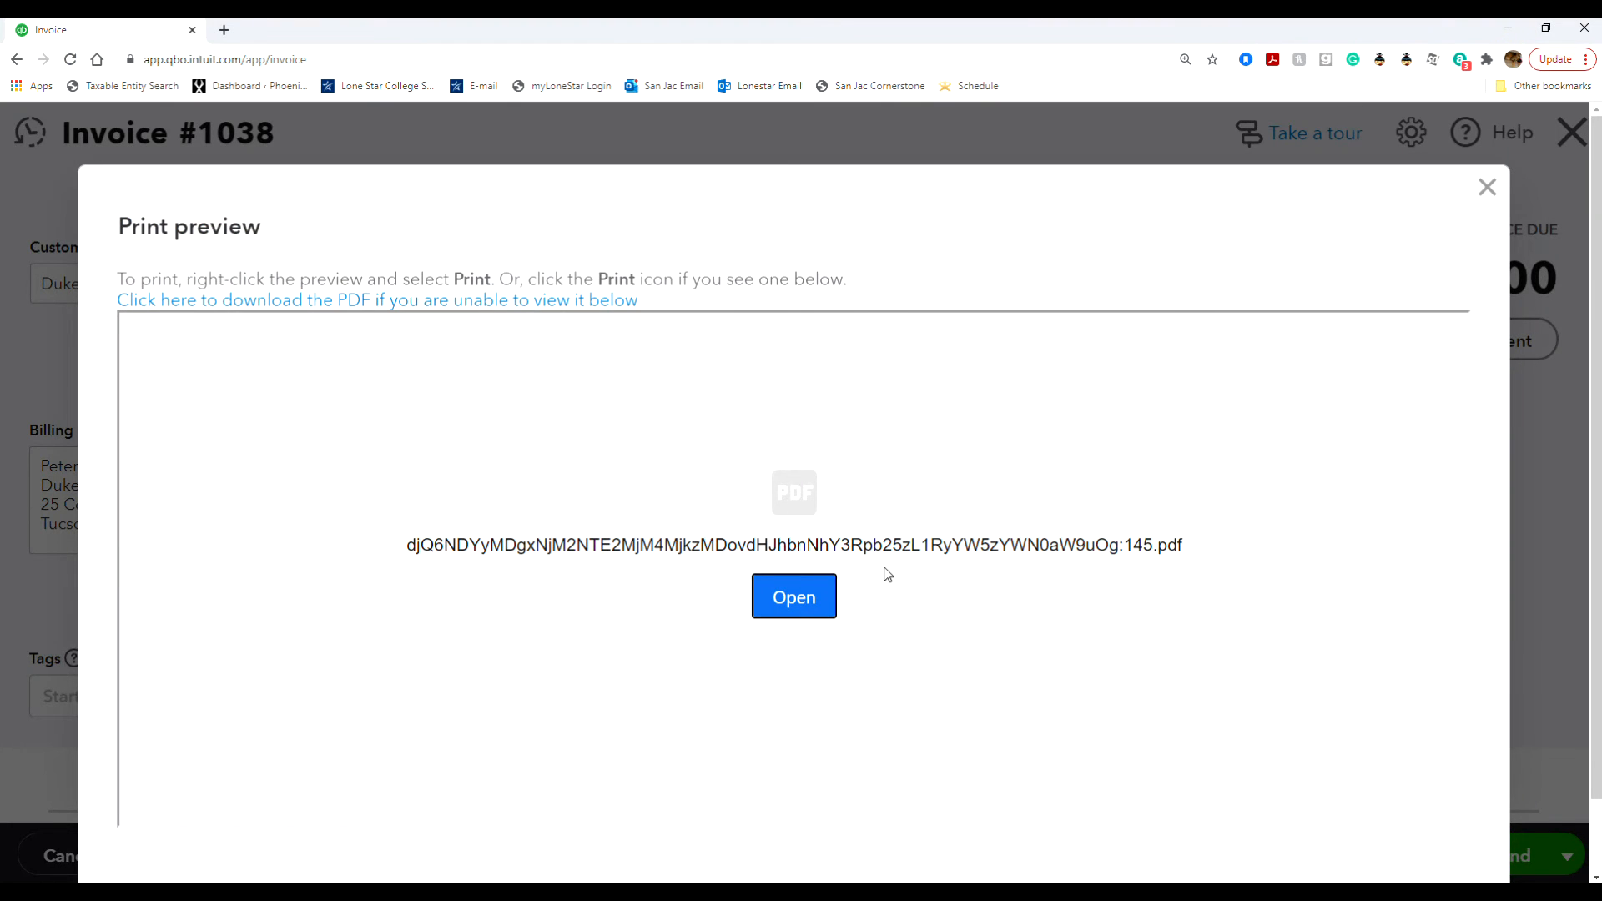
{"action": "left_click", "coordinate": [1487, 187]}
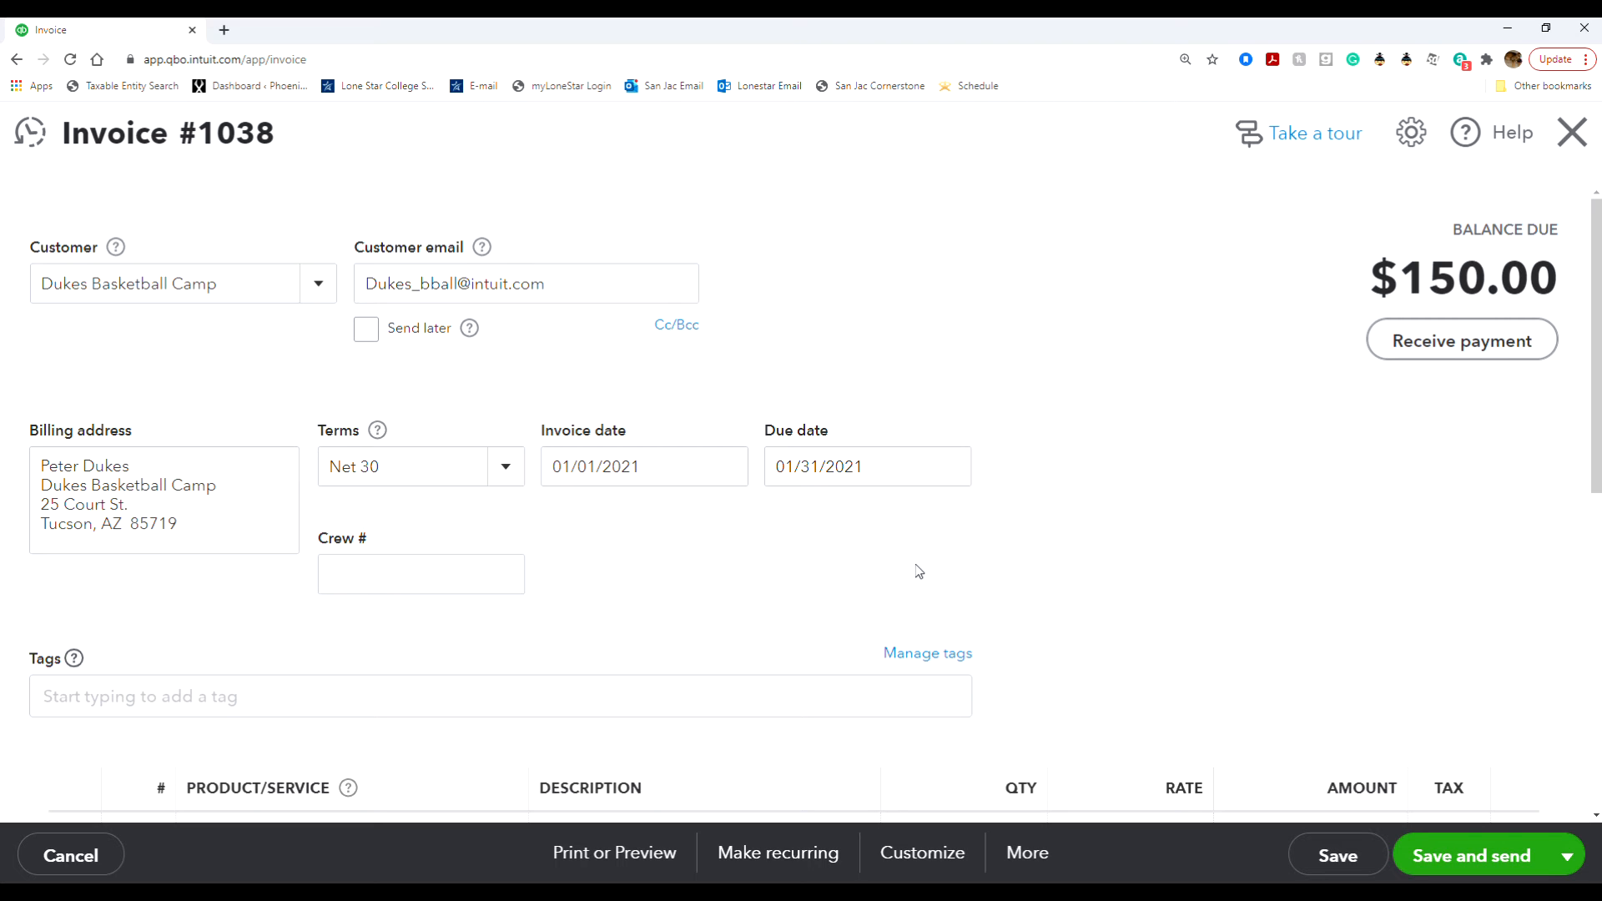
- Switch the invoice's customer to the individual customer listed just after Jeff's Jalopies
{"action": "left_click", "coordinate": [325, 284]}
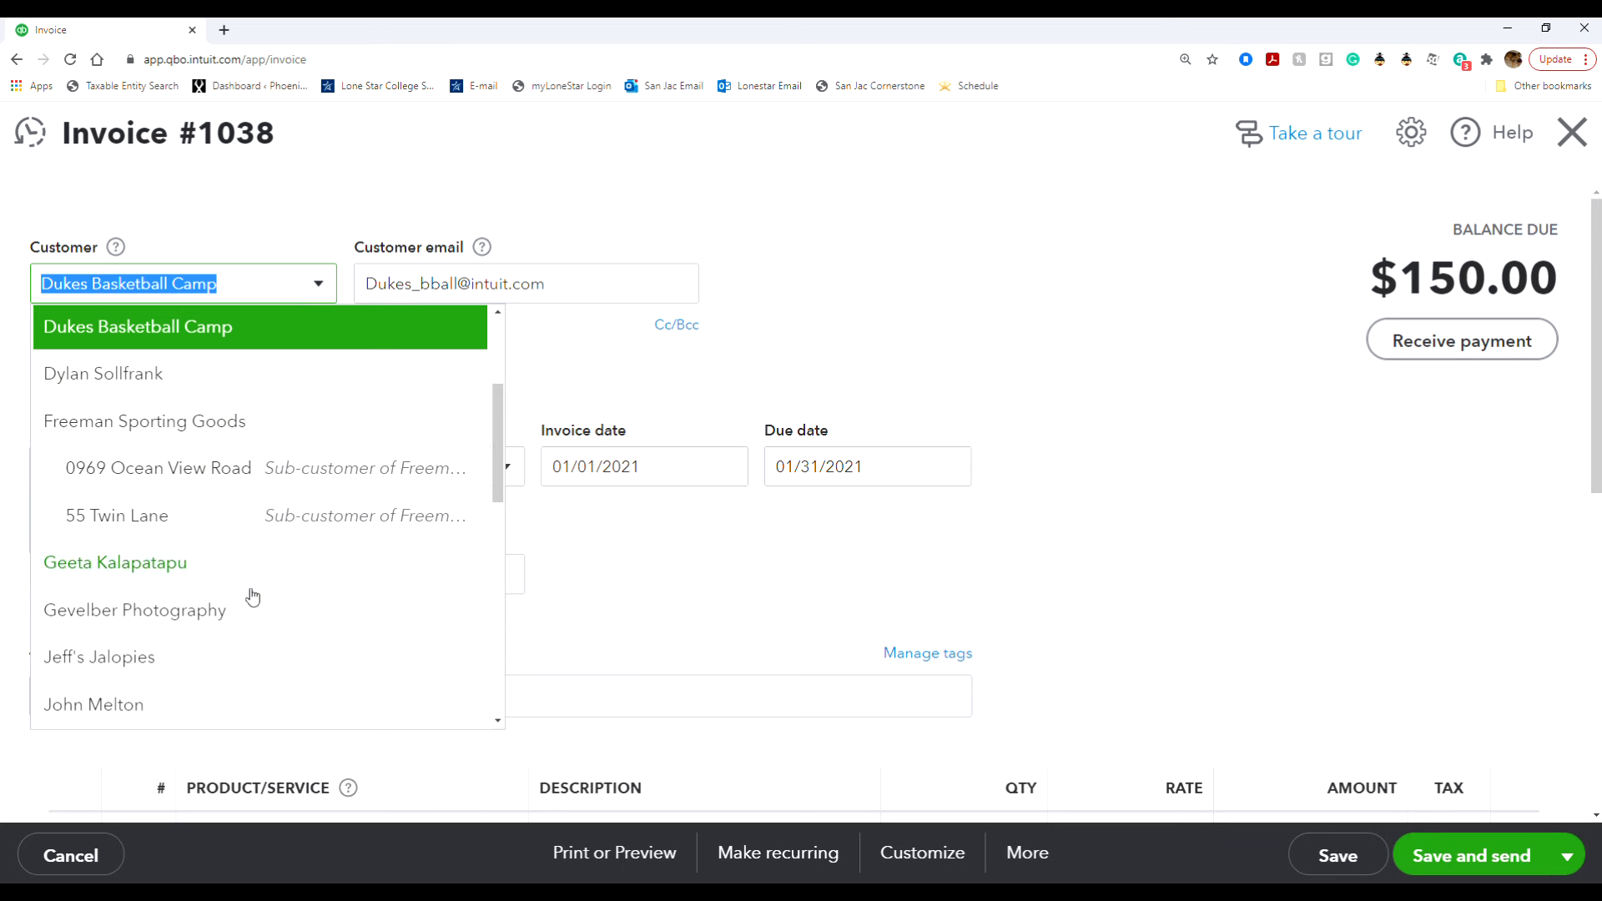
{"action": "scroll", "coordinate": [251, 616], "scroll_direction": "down", "scroll_amount": 3}
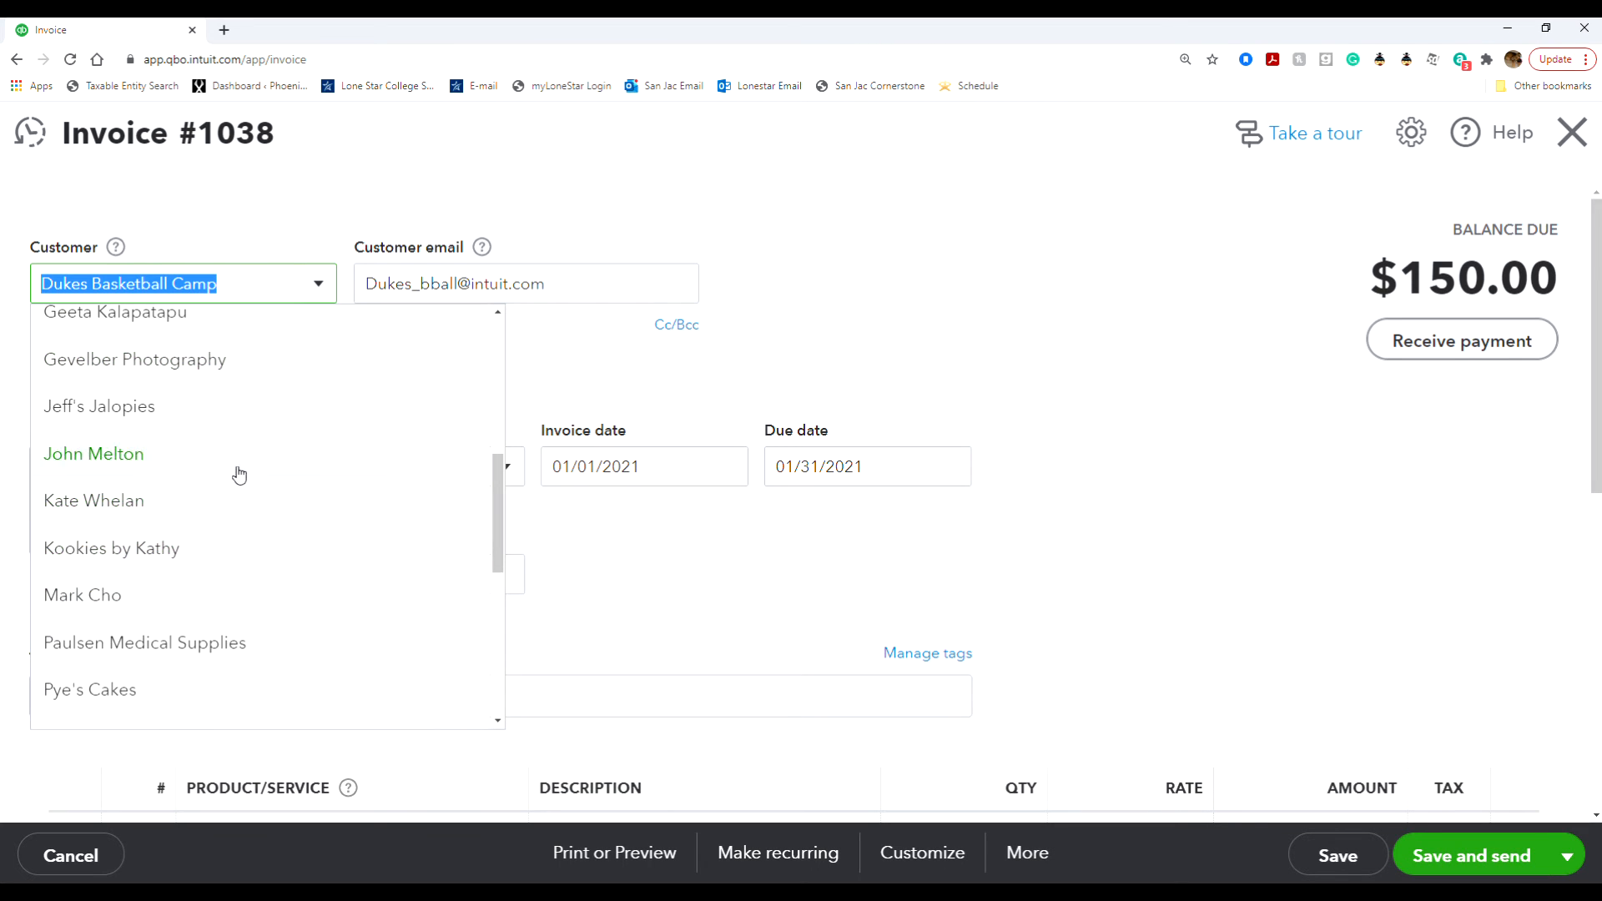
{"action": "left_click", "coordinate": [240, 459]}
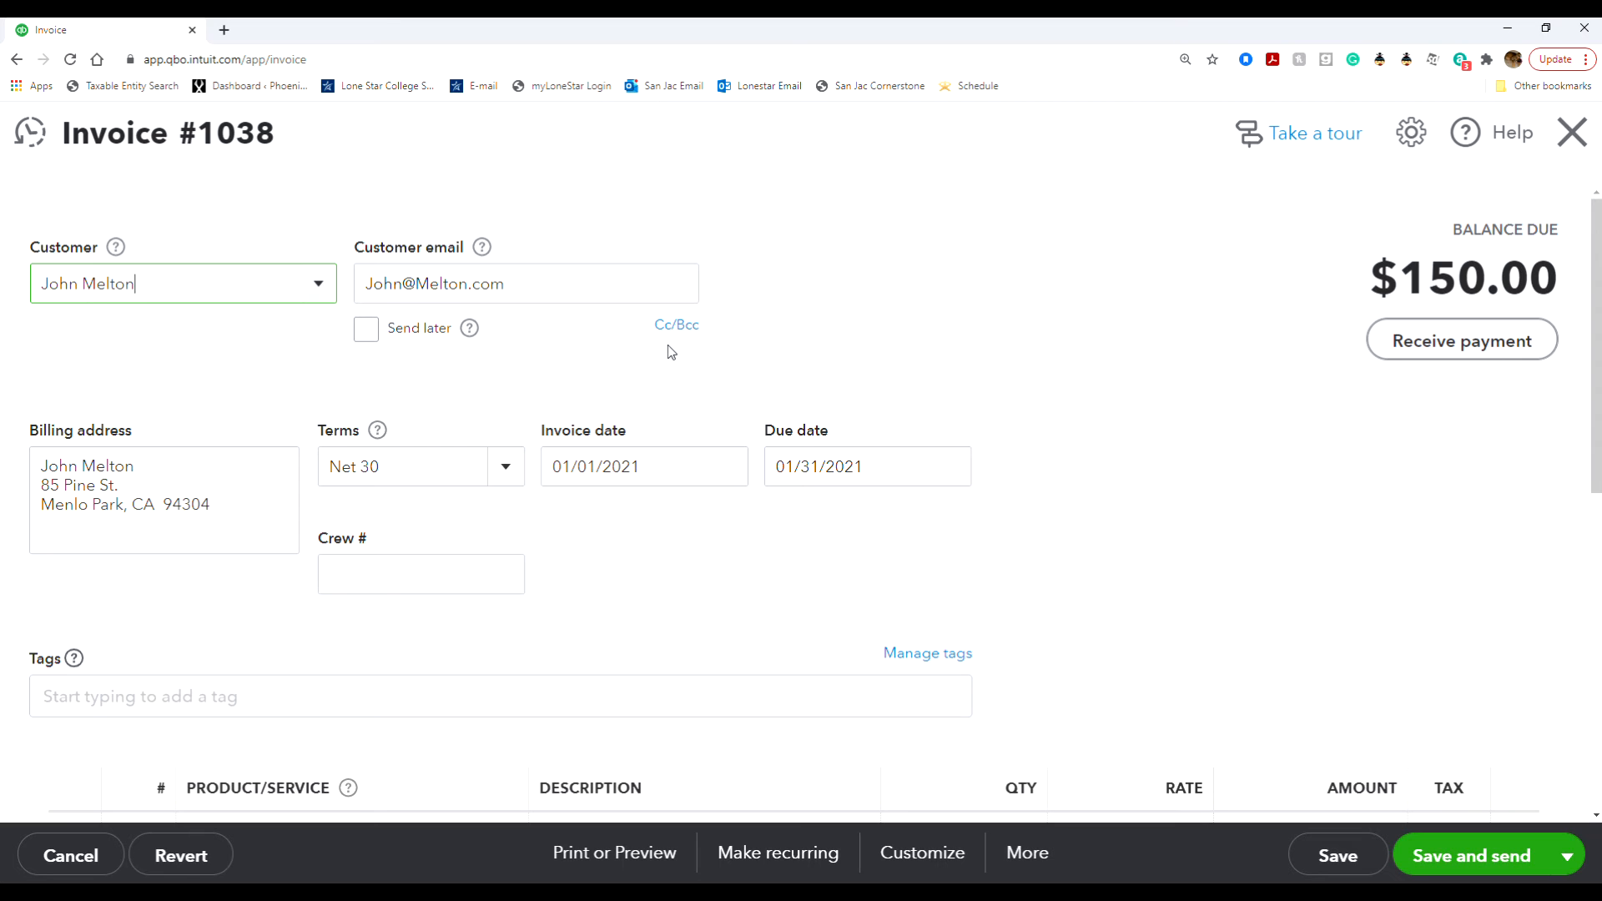
- Change the invoice date to 01/10/2021
{"action": "left_click", "coordinate": [724, 470]}
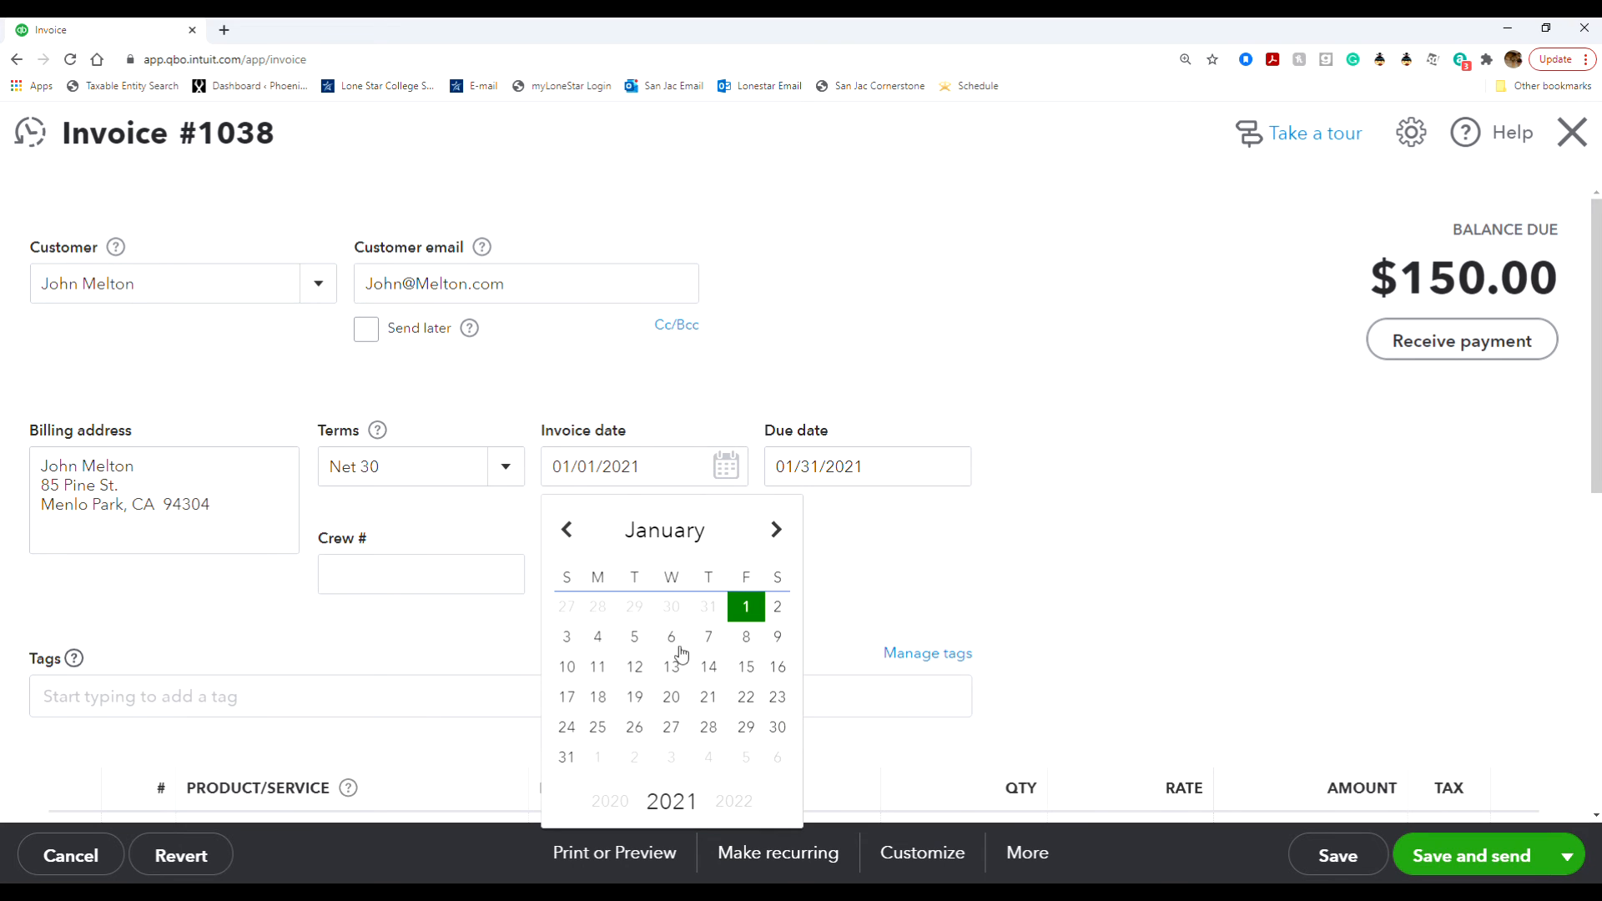
{"action": "left_click", "coordinate": [567, 668]}
{"action": "left_click", "coordinate": [745, 523]}
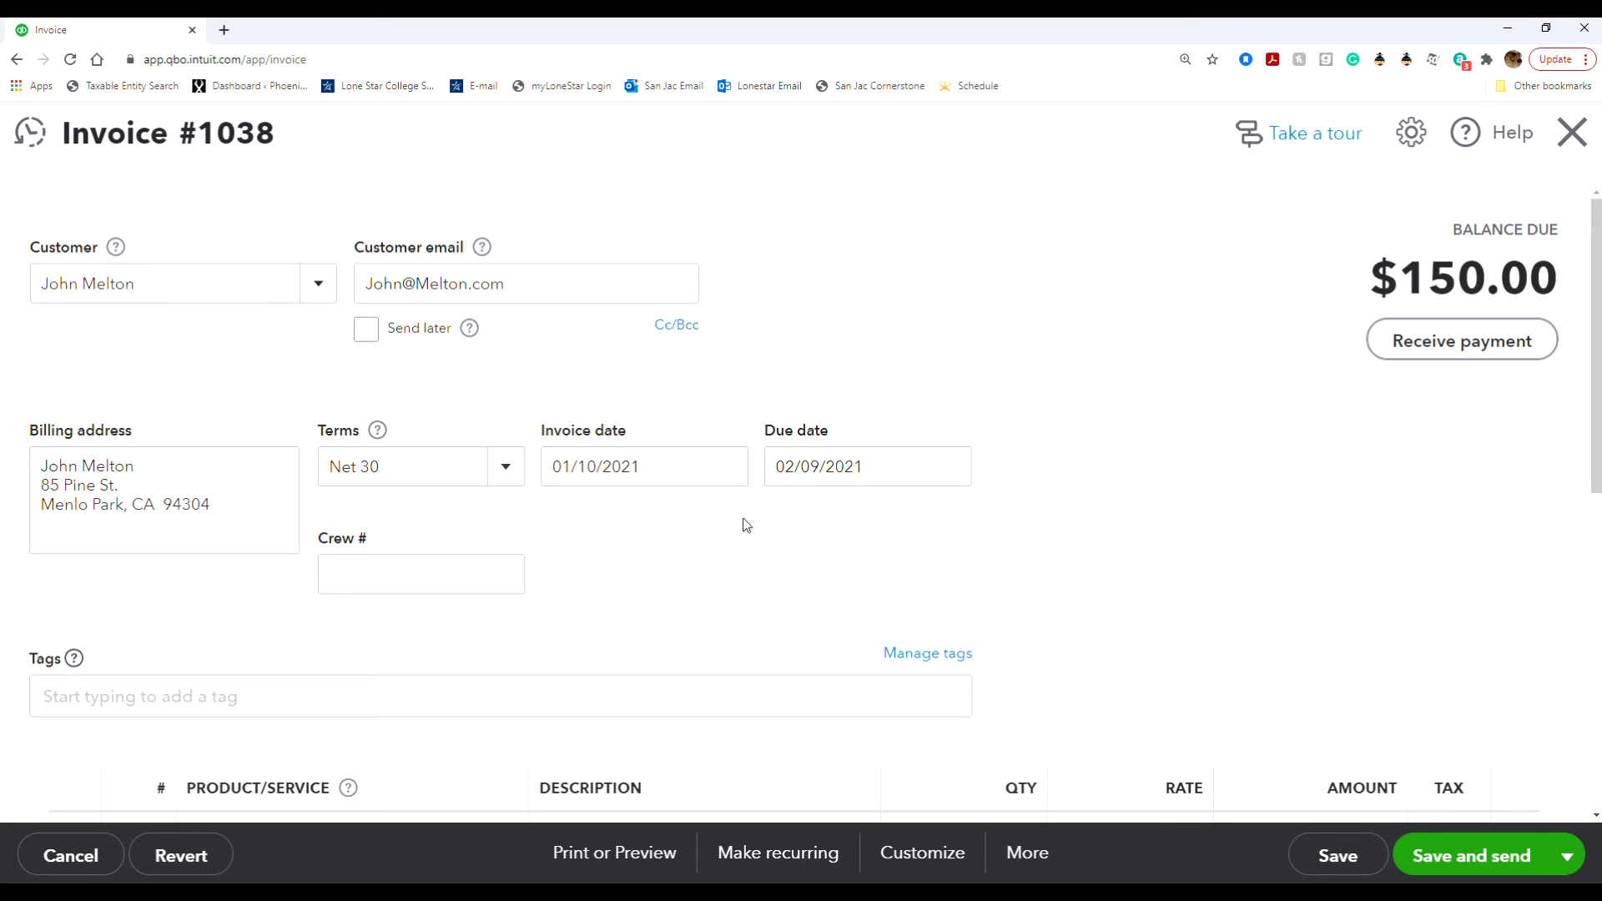
- Set the gardening line's quantity to 4
{"action": "scroll", "coordinate": [746, 525], "scroll_direction": "down", "scroll_amount": 4}
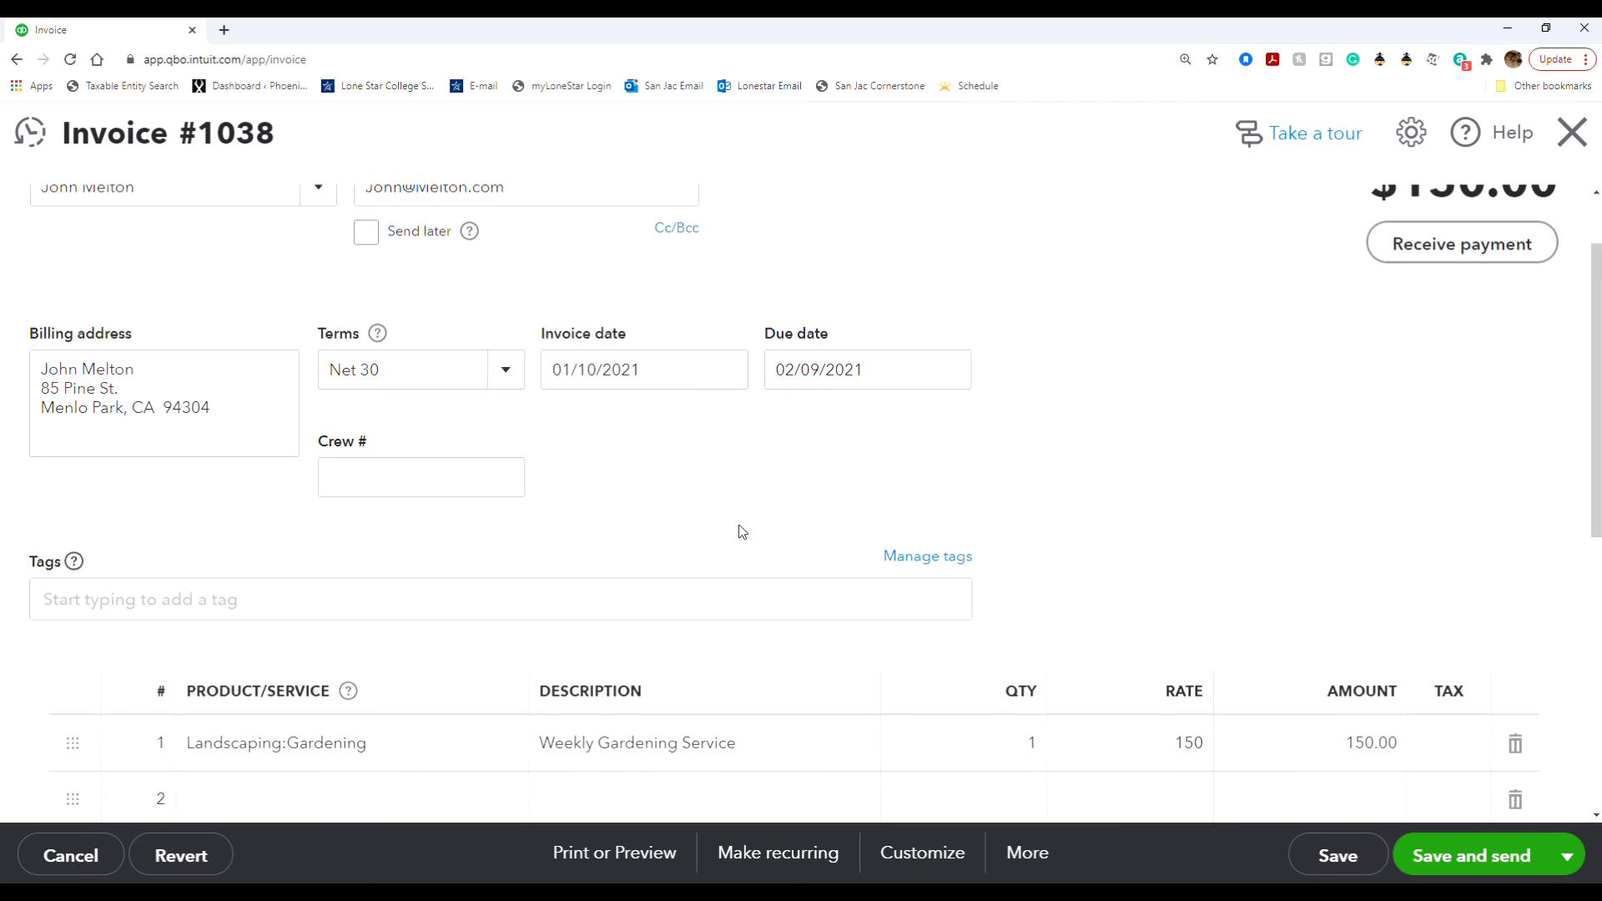
{"action": "left_click", "coordinate": [982, 518]}
{"action": "type", "text": "4"}
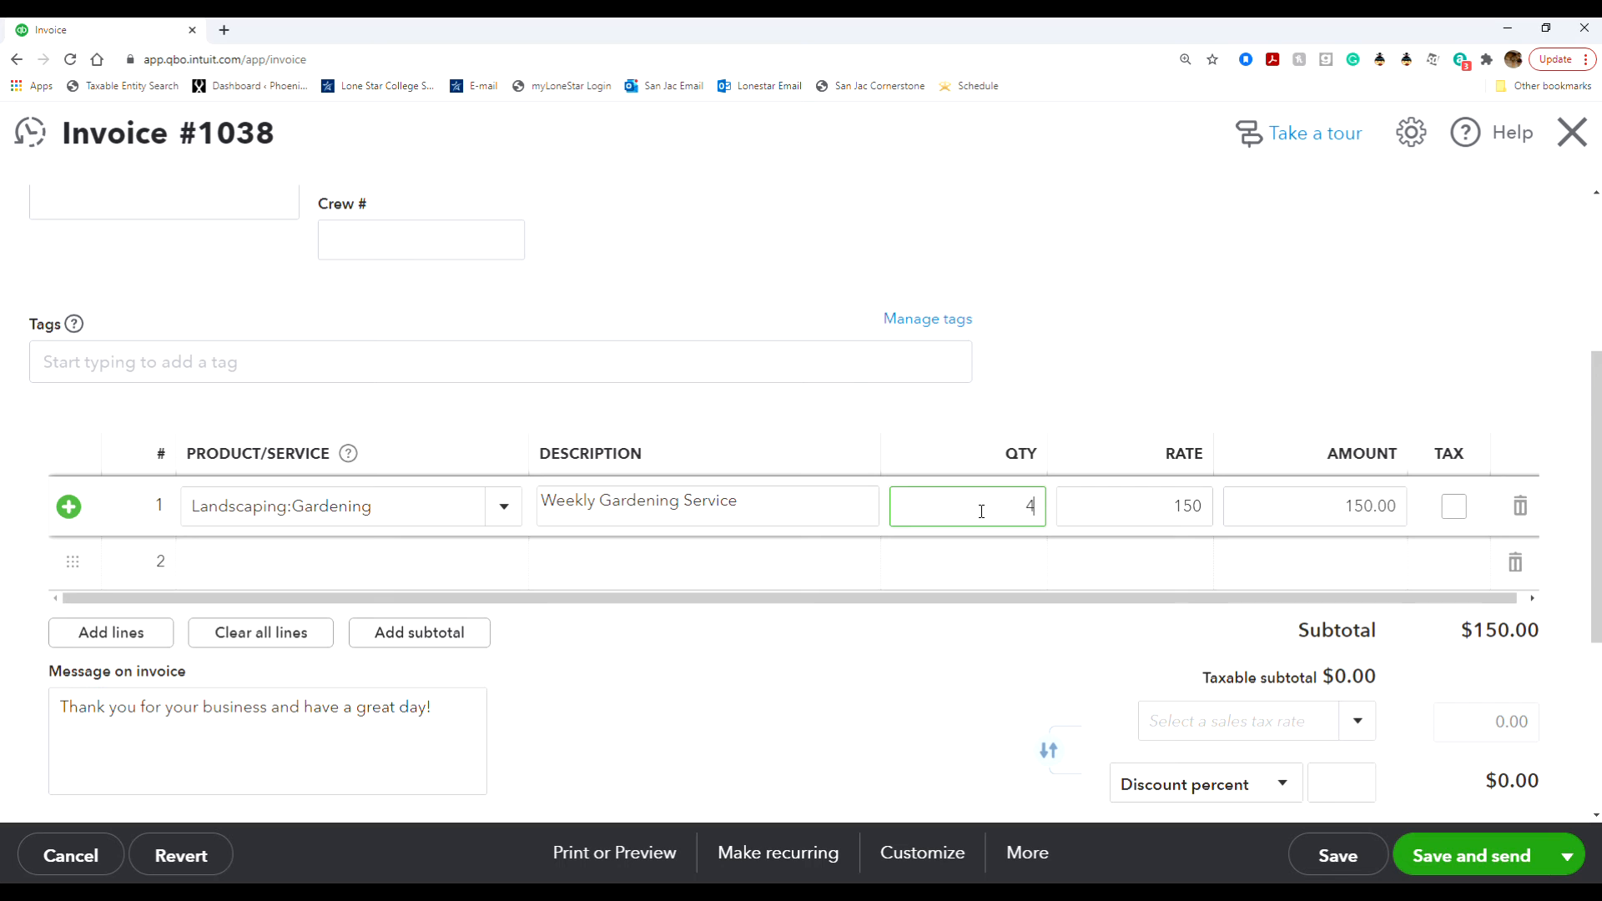
{"action": "key", "text": "Tab"}
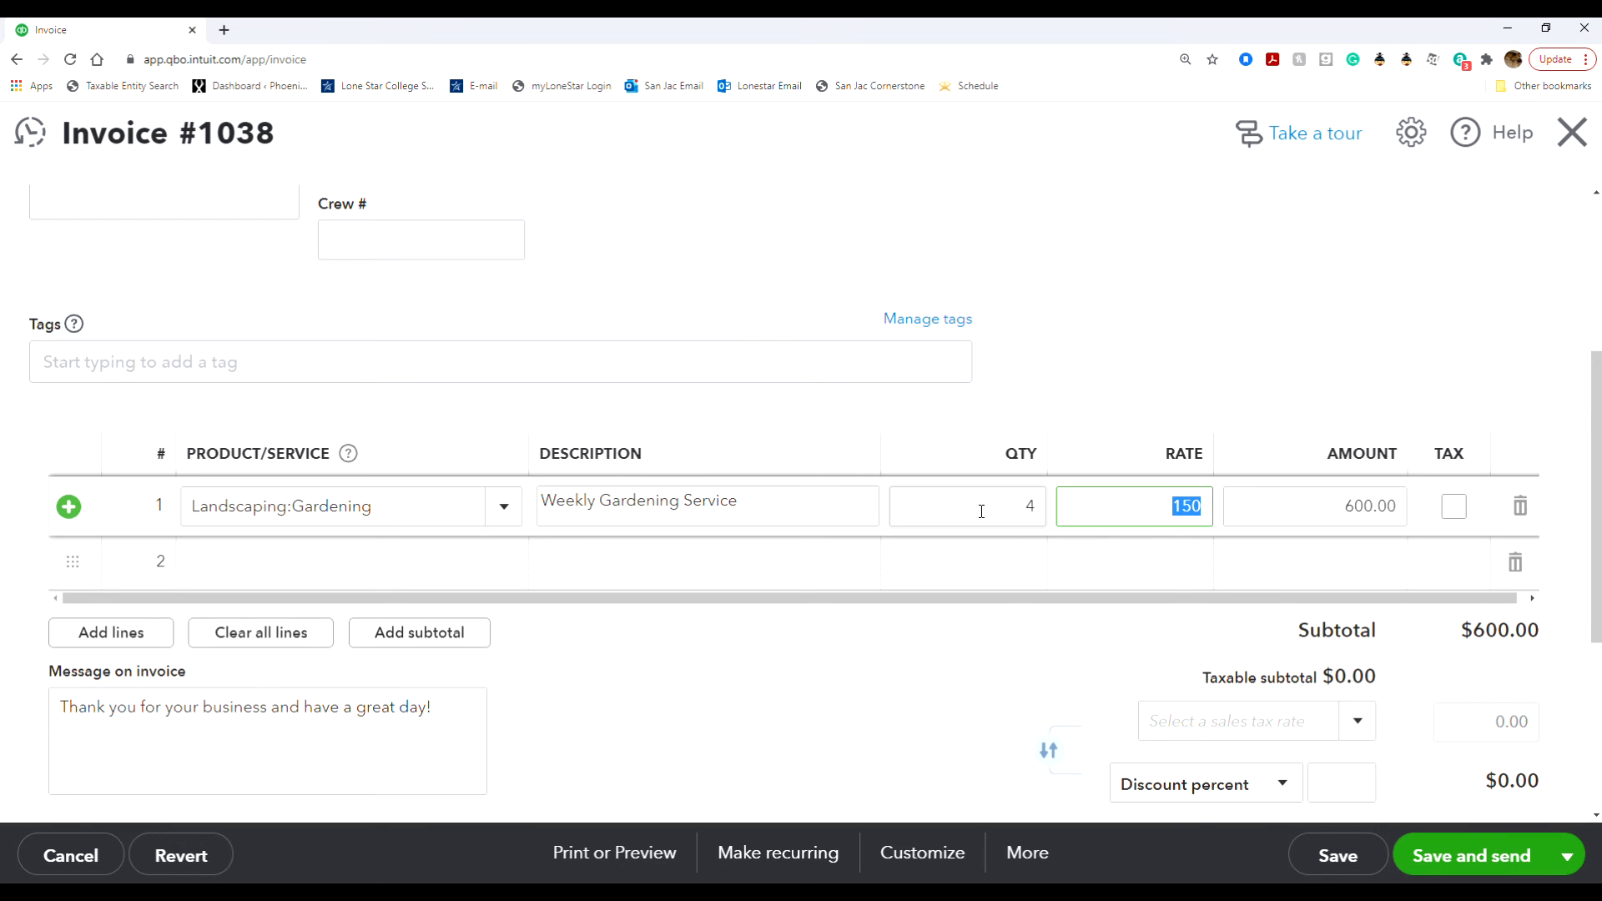
{"action": "left_click", "coordinate": [1179, 342]}
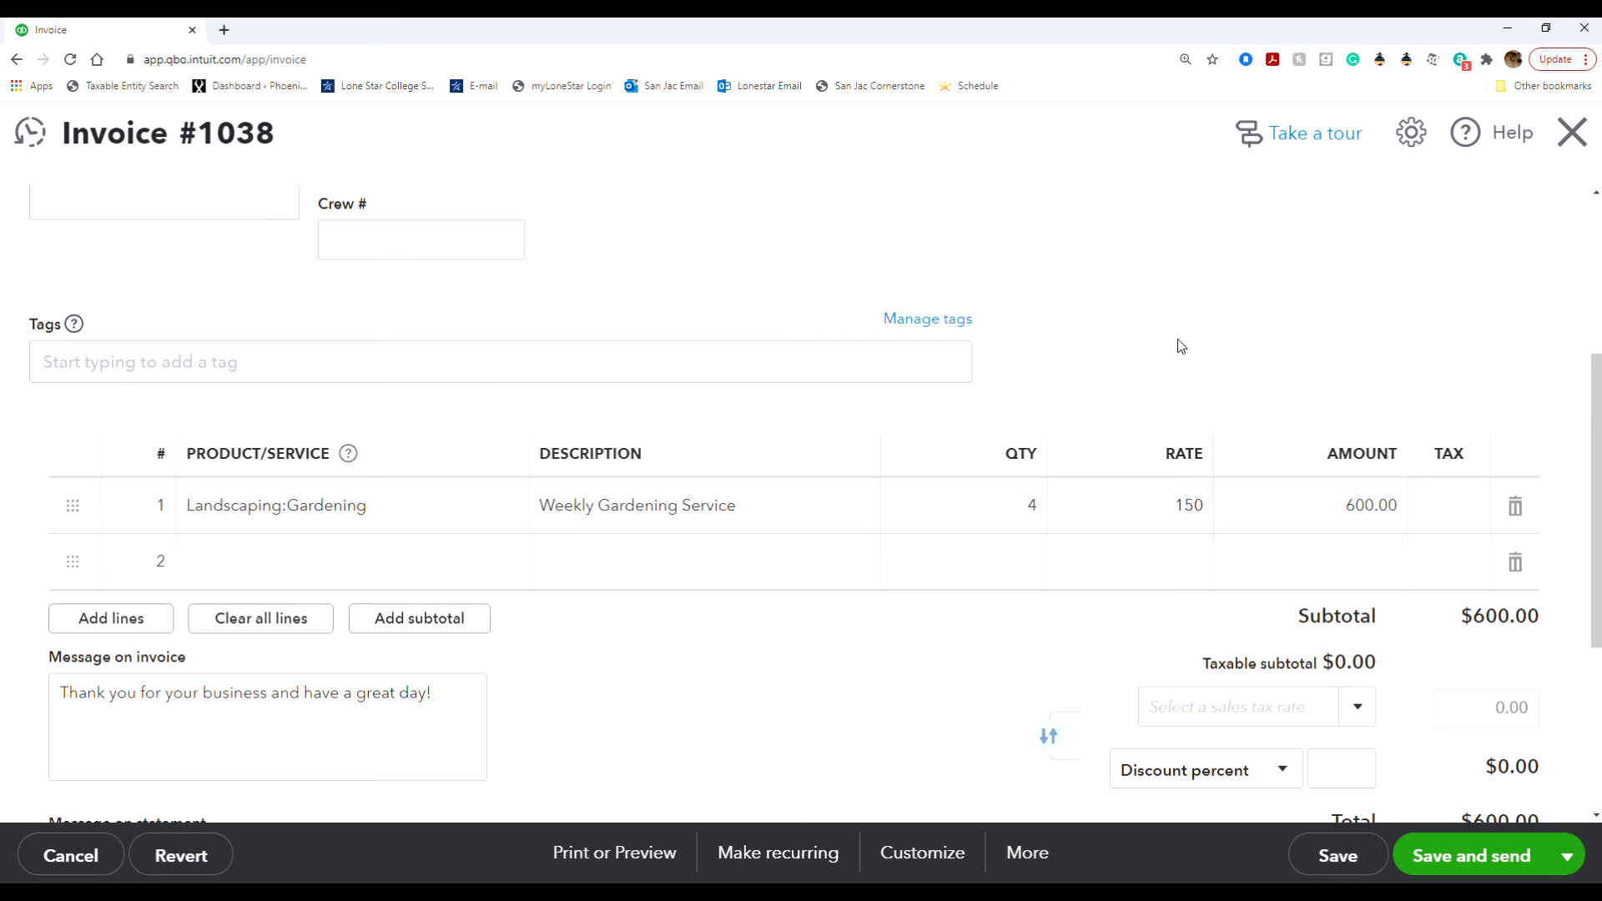
{"action": "scroll", "coordinate": [909, 609], "scroll_direction": "up", "scroll_amount": 3}
{"action": "scroll", "coordinate": [909, 609], "scroll_direction": "up", "scroll_amount": 1}
{"action": "scroll", "coordinate": [909, 609], "scroll_direction": "down", "scroll_amount": 3}
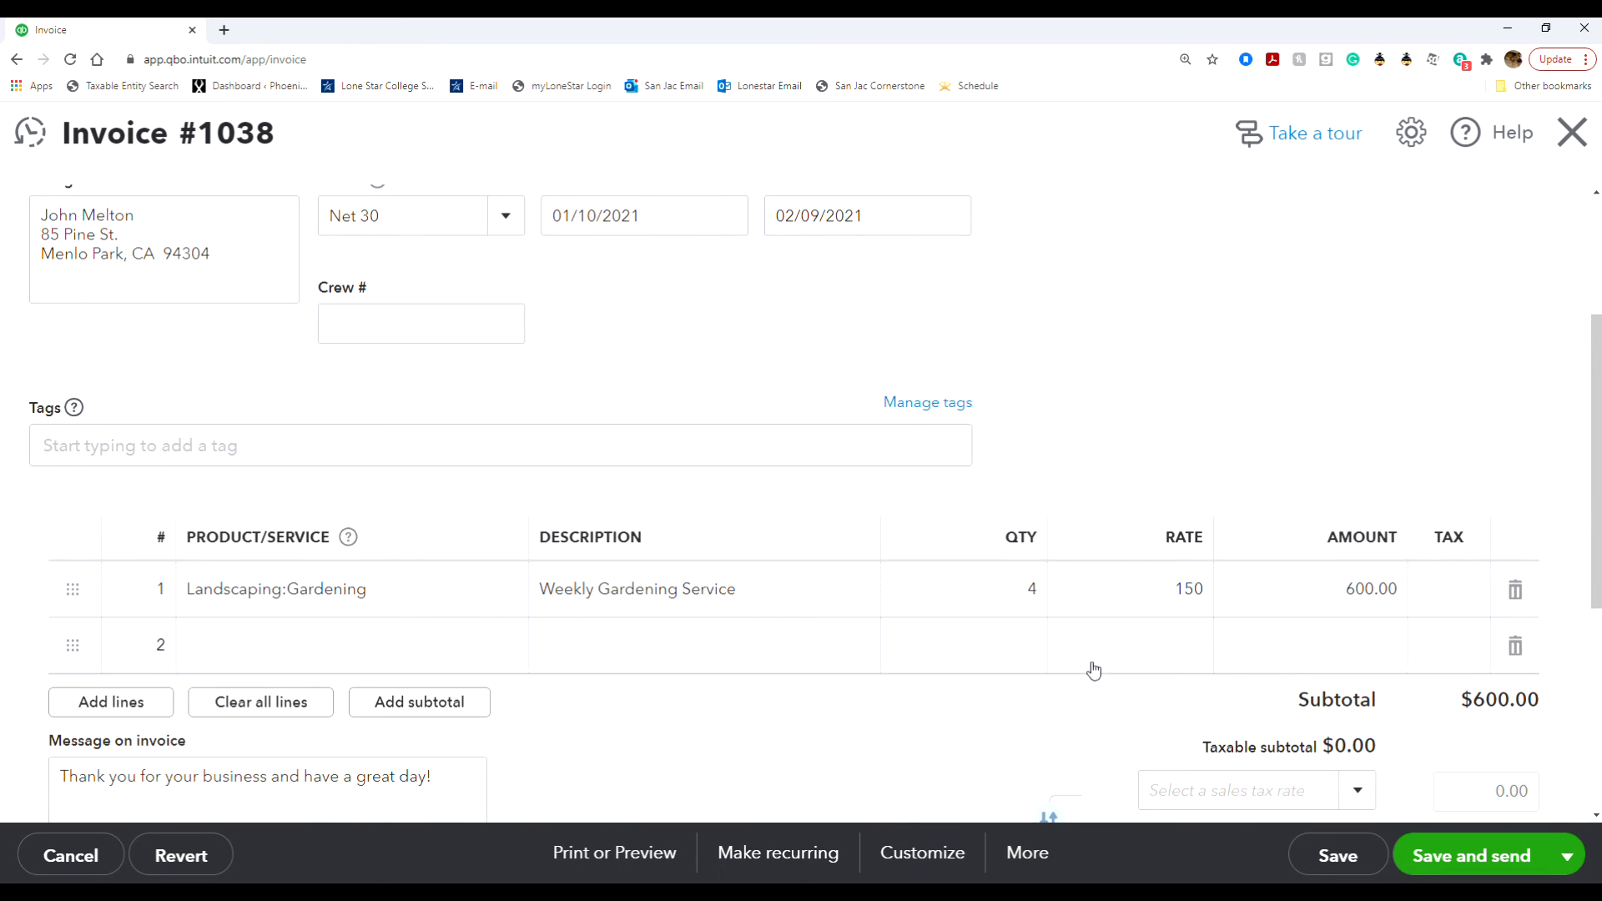
- Cancel the invoice edits and discard the unsaved changes
{"action": "scroll", "coordinate": [1059, 684], "scroll_direction": "down", "scroll_amount": 2}
{"action": "scroll", "coordinate": [1029, 698], "scroll_direction": "up", "scroll_amount": 3}
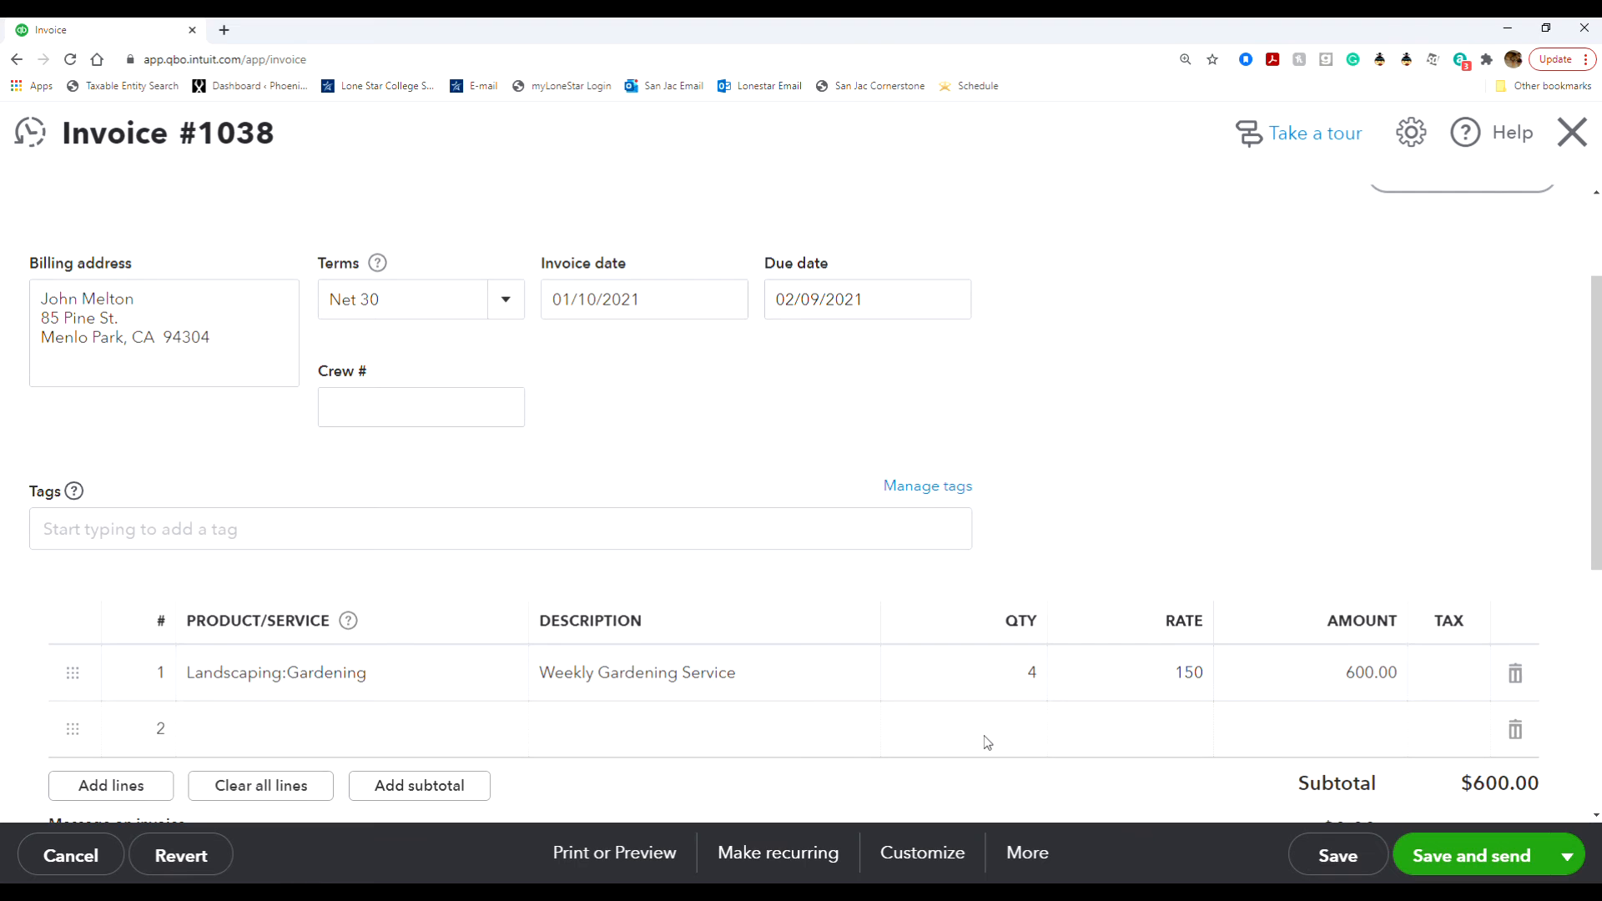
{"action": "left_click", "coordinate": [72, 873]}
{"action": "left_click", "coordinate": [918, 536]}
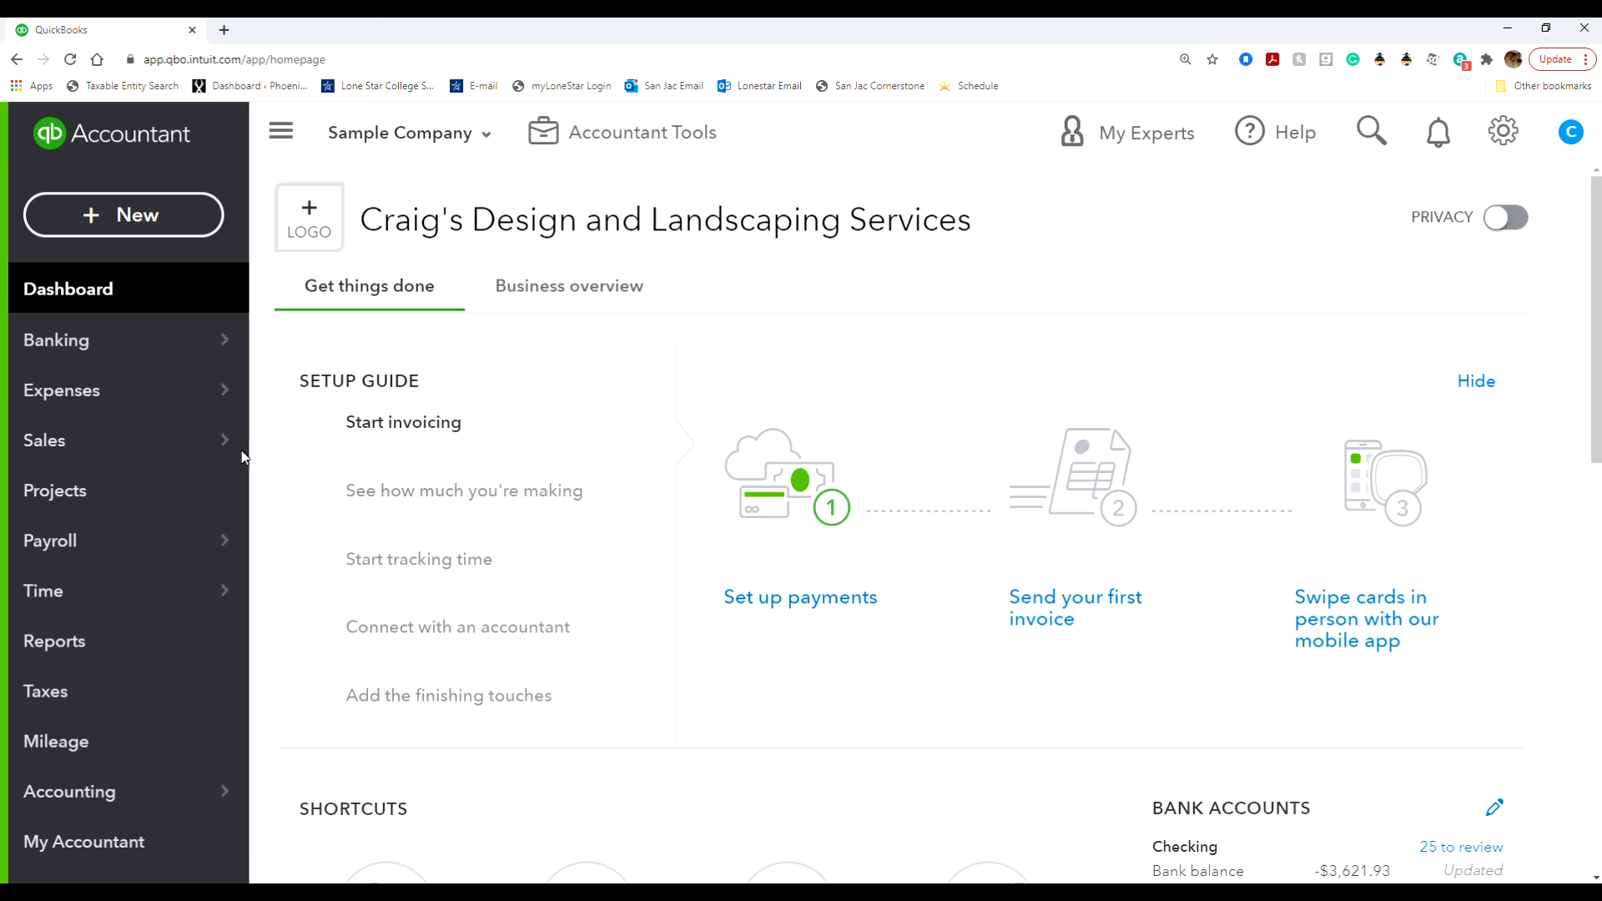
- Open the customer record of Dukes Basketball Camp and view its transaction list
{"action": "mouse_move", "coordinate": [204, 434]}
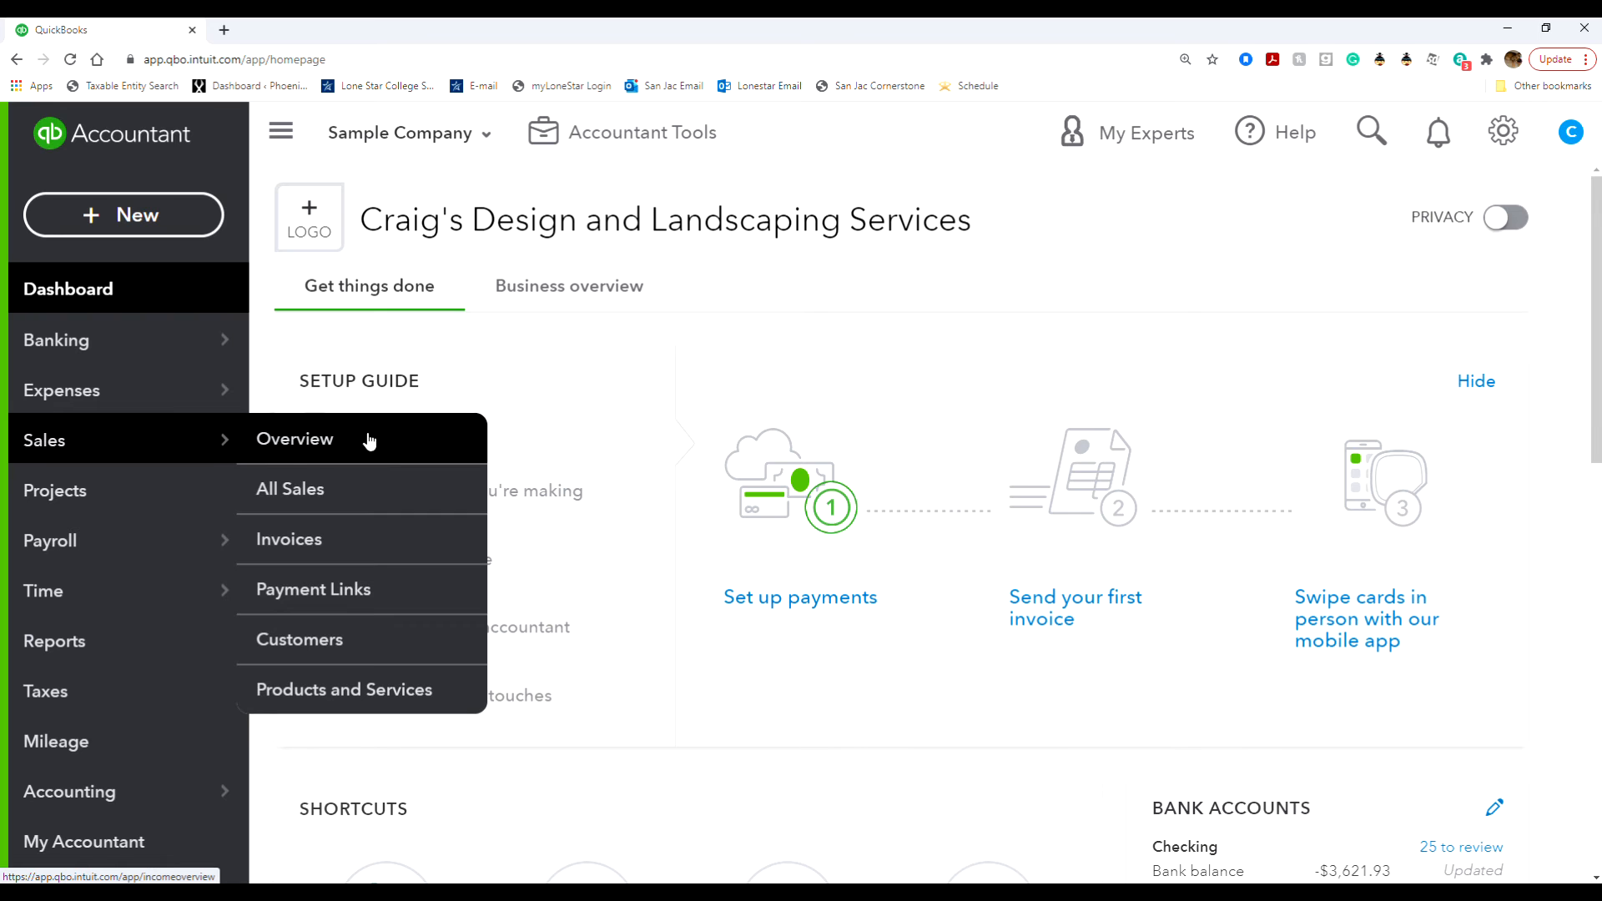
{"action": "left_click", "coordinate": [372, 646]}
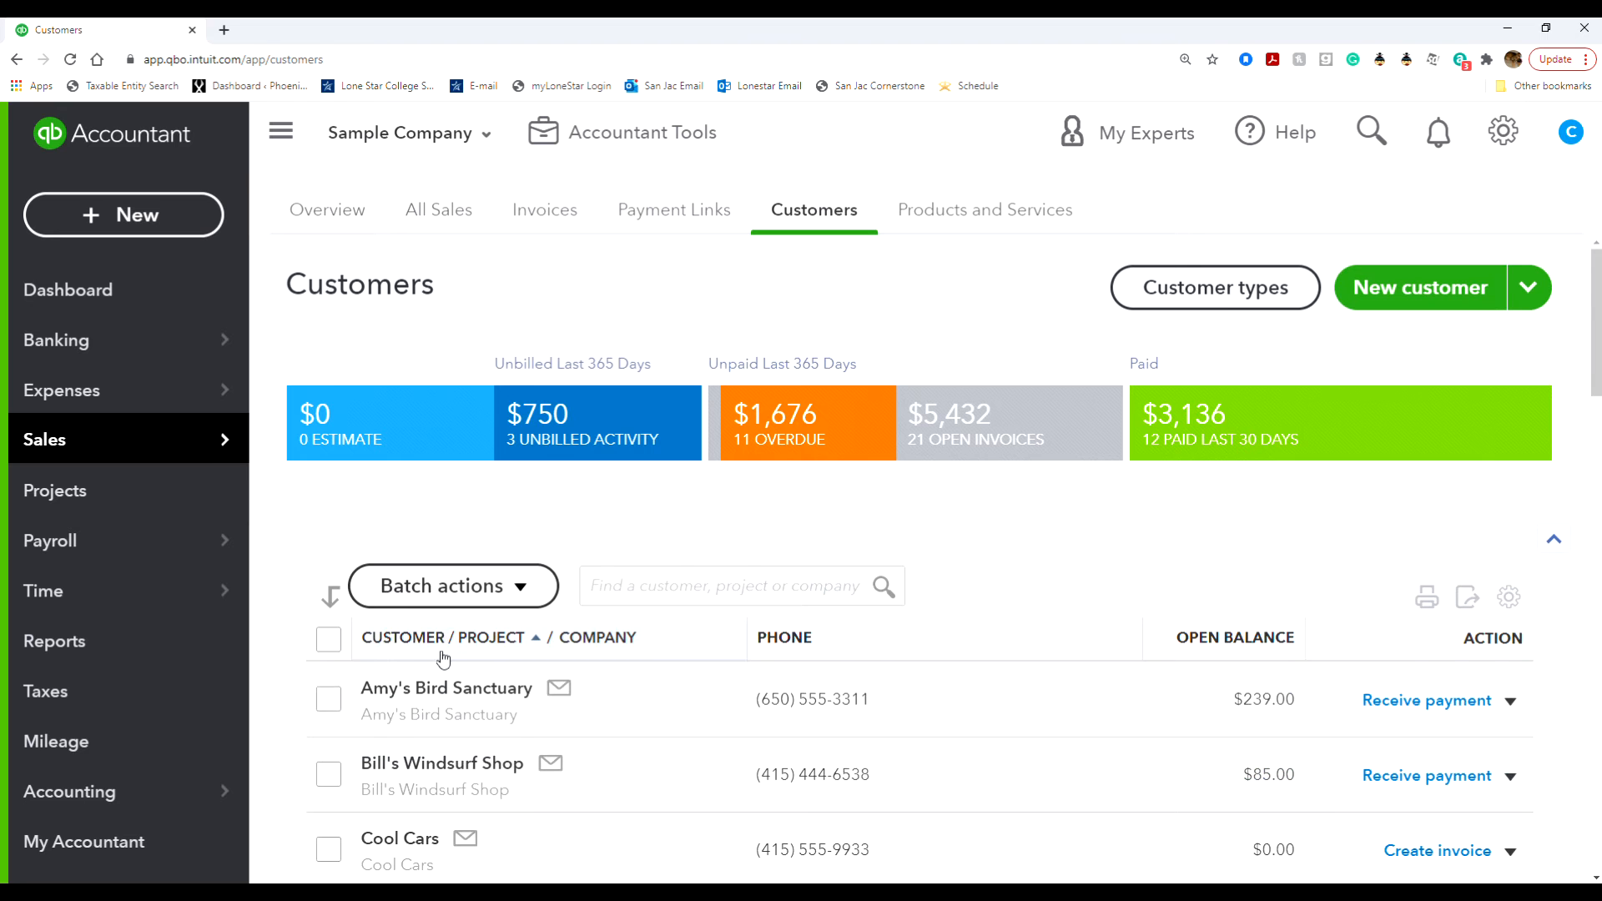
{"action": "scroll", "coordinate": [568, 729], "scroll_direction": "down", "scroll_amount": 1}
{"action": "scroll", "coordinate": [568, 728], "scroll_direction": "down", "scroll_amount": 2}
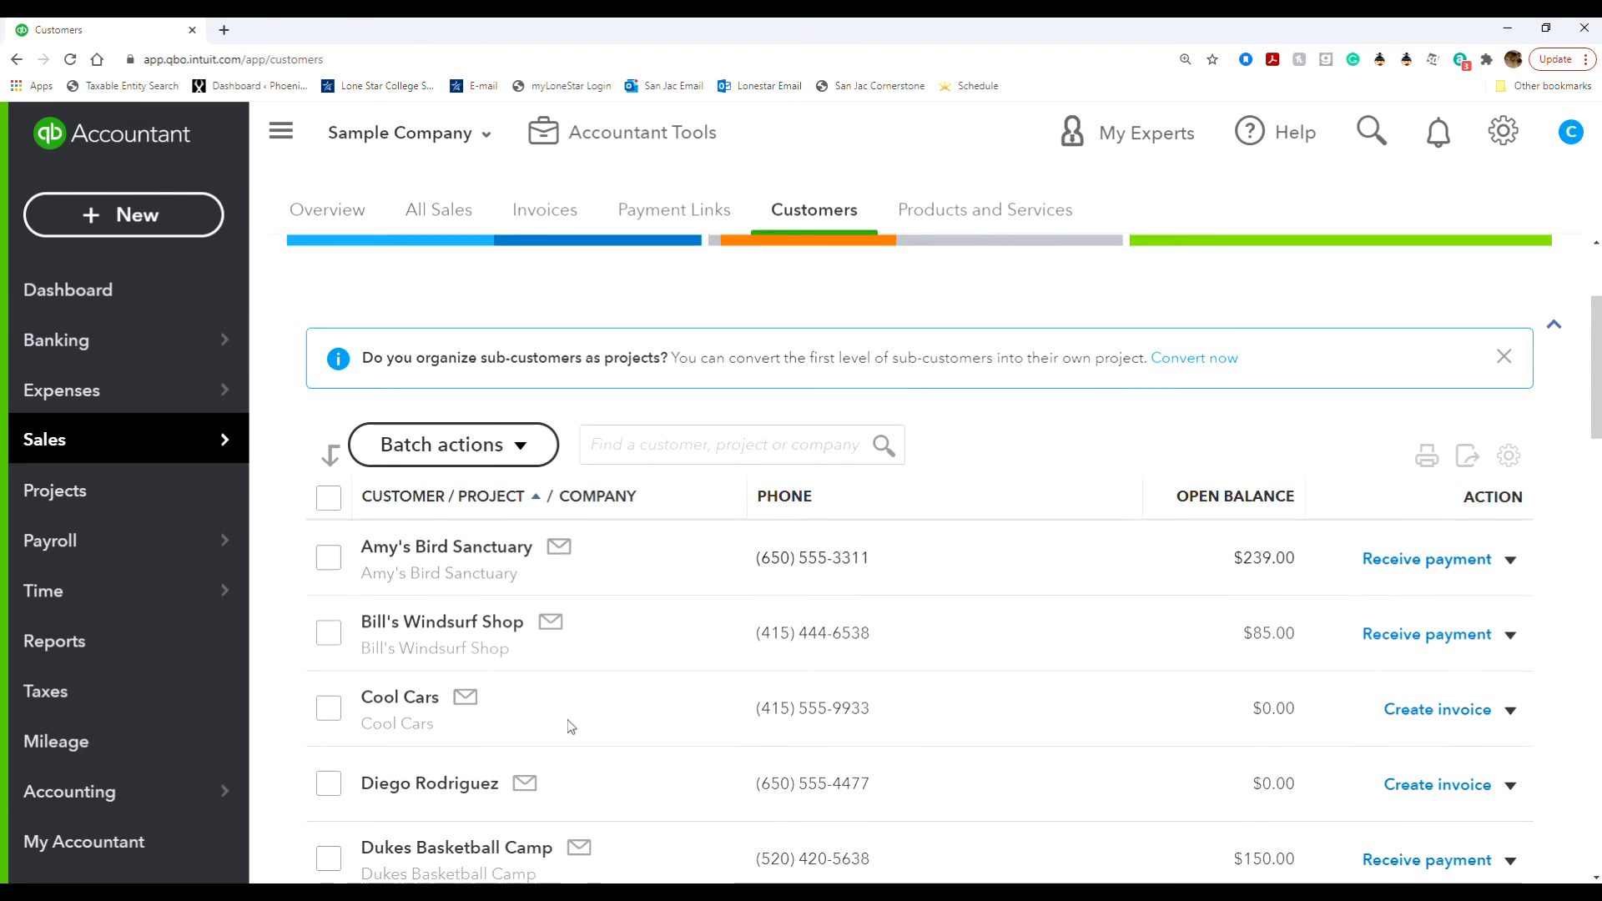
{"action": "left_click", "coordinate": [441, 813]}
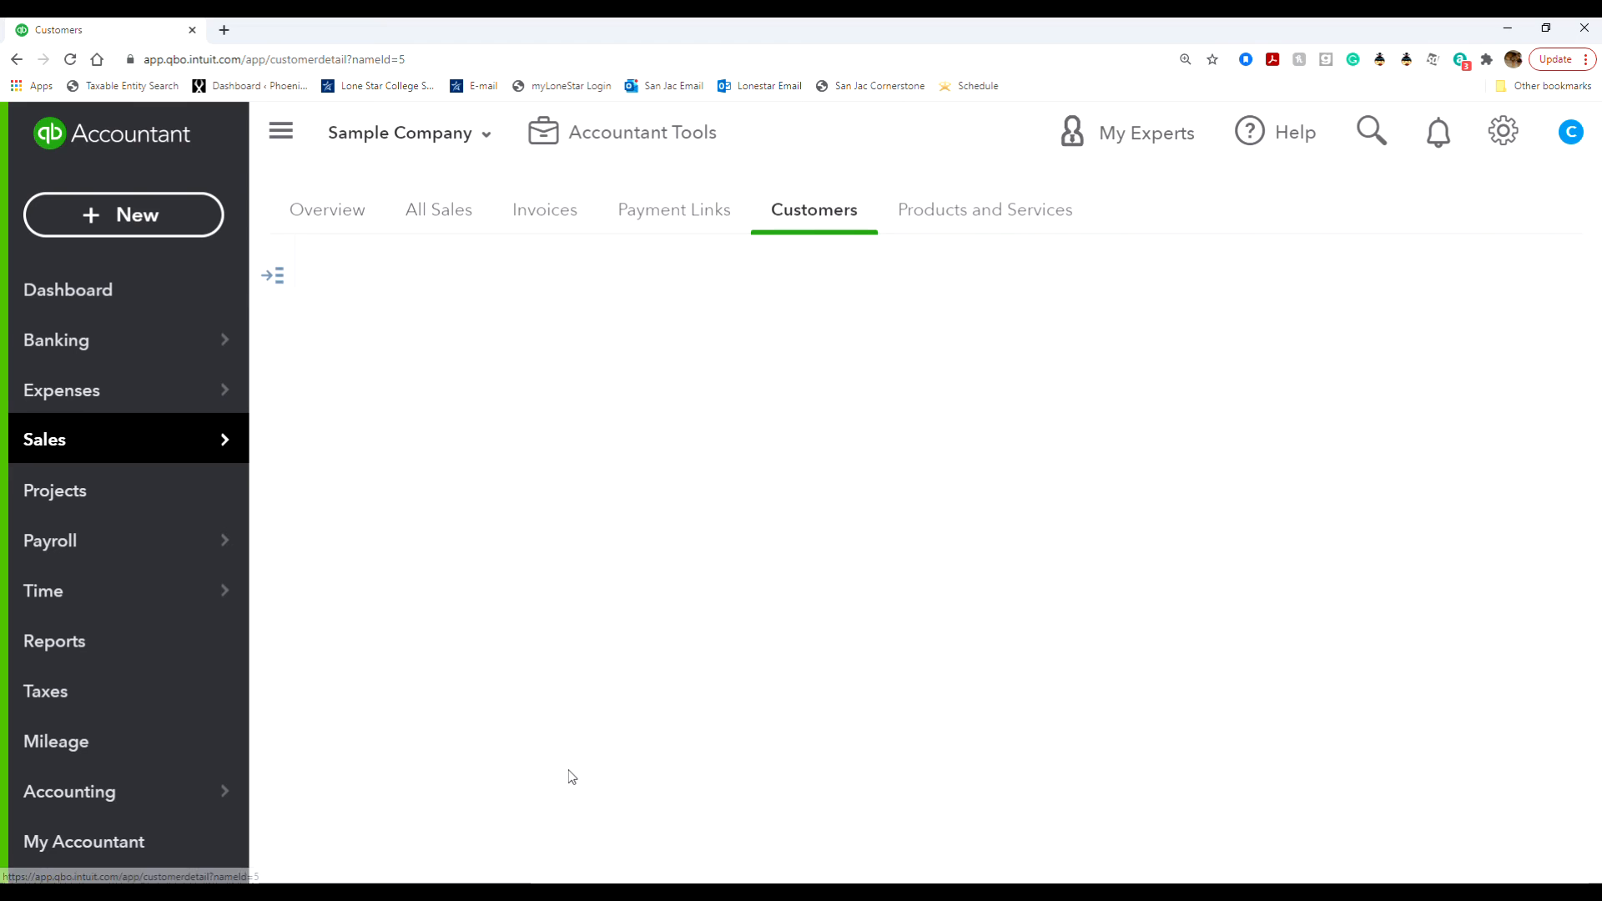
{"action": "scroll", "coordinate": [570, 778], "scroll_direction": "down", "scroll_amount": 2}
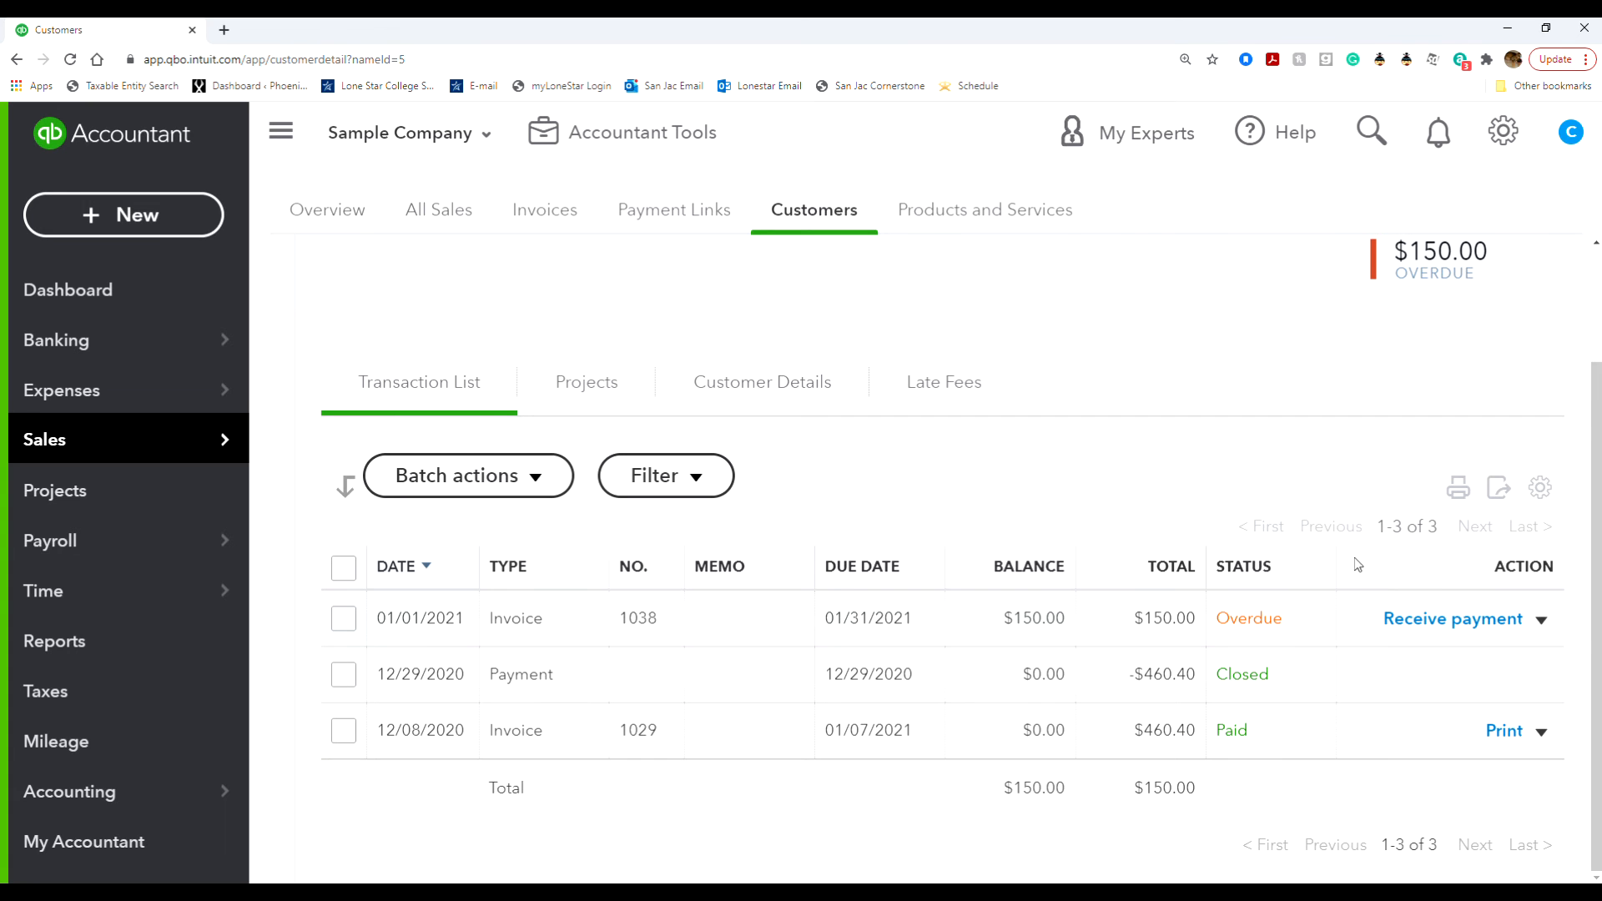
- Edit invoice 1038, set its invoice date to 02/01/2021, save it and close the invoice
{"action": "left_click", "coordinate": [1541, 619]}
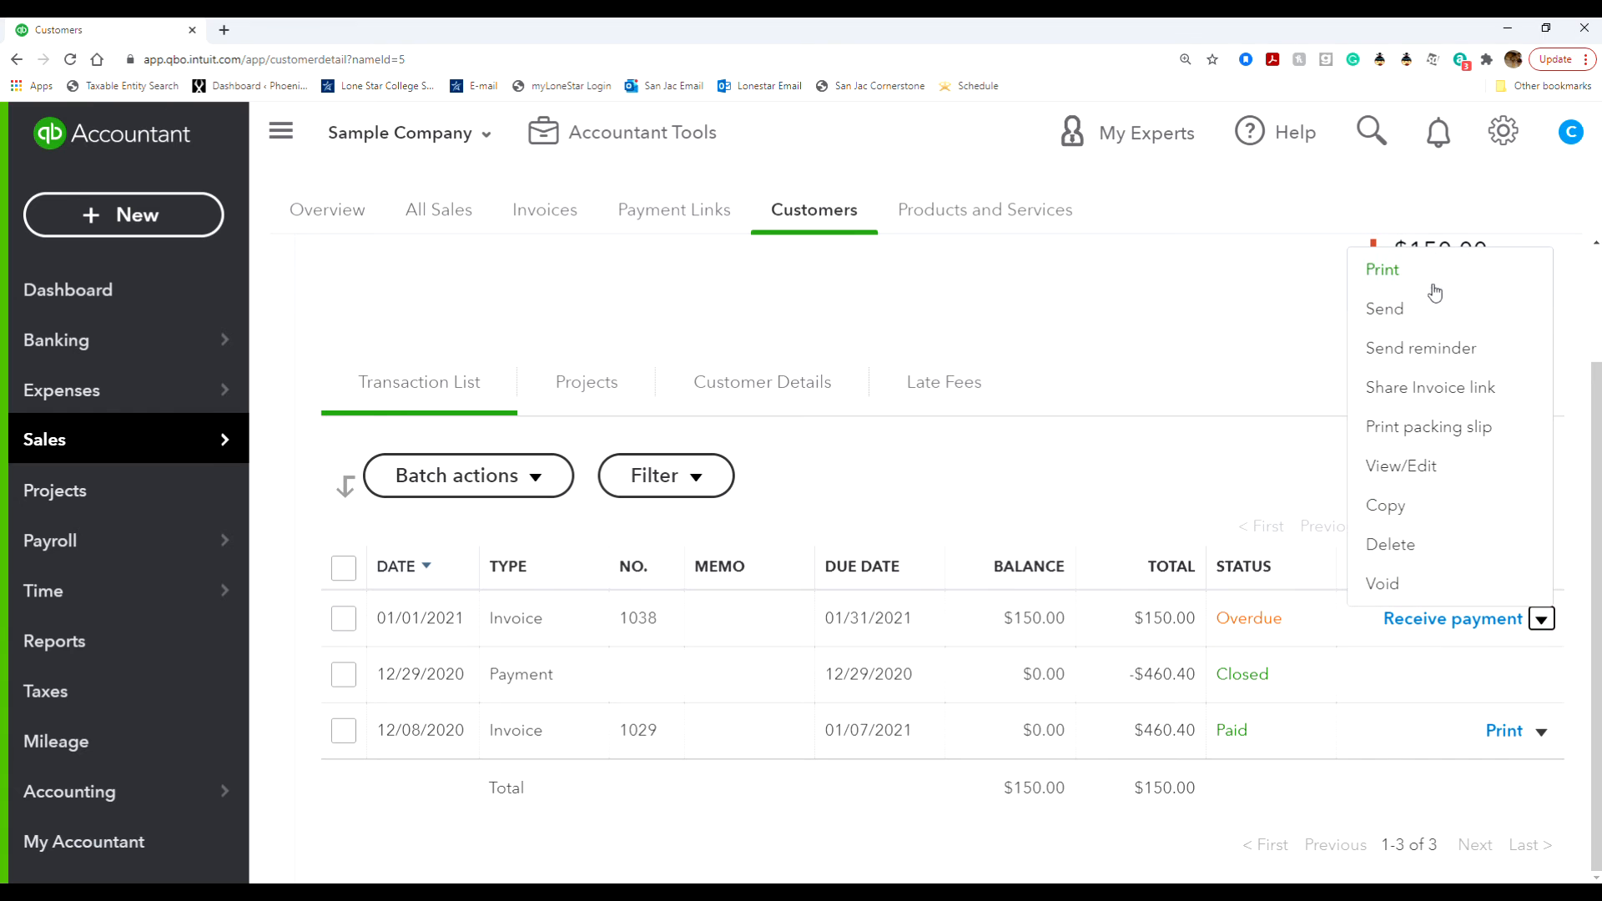
{"action": "left_click", "coordinate": [1422, 469]}
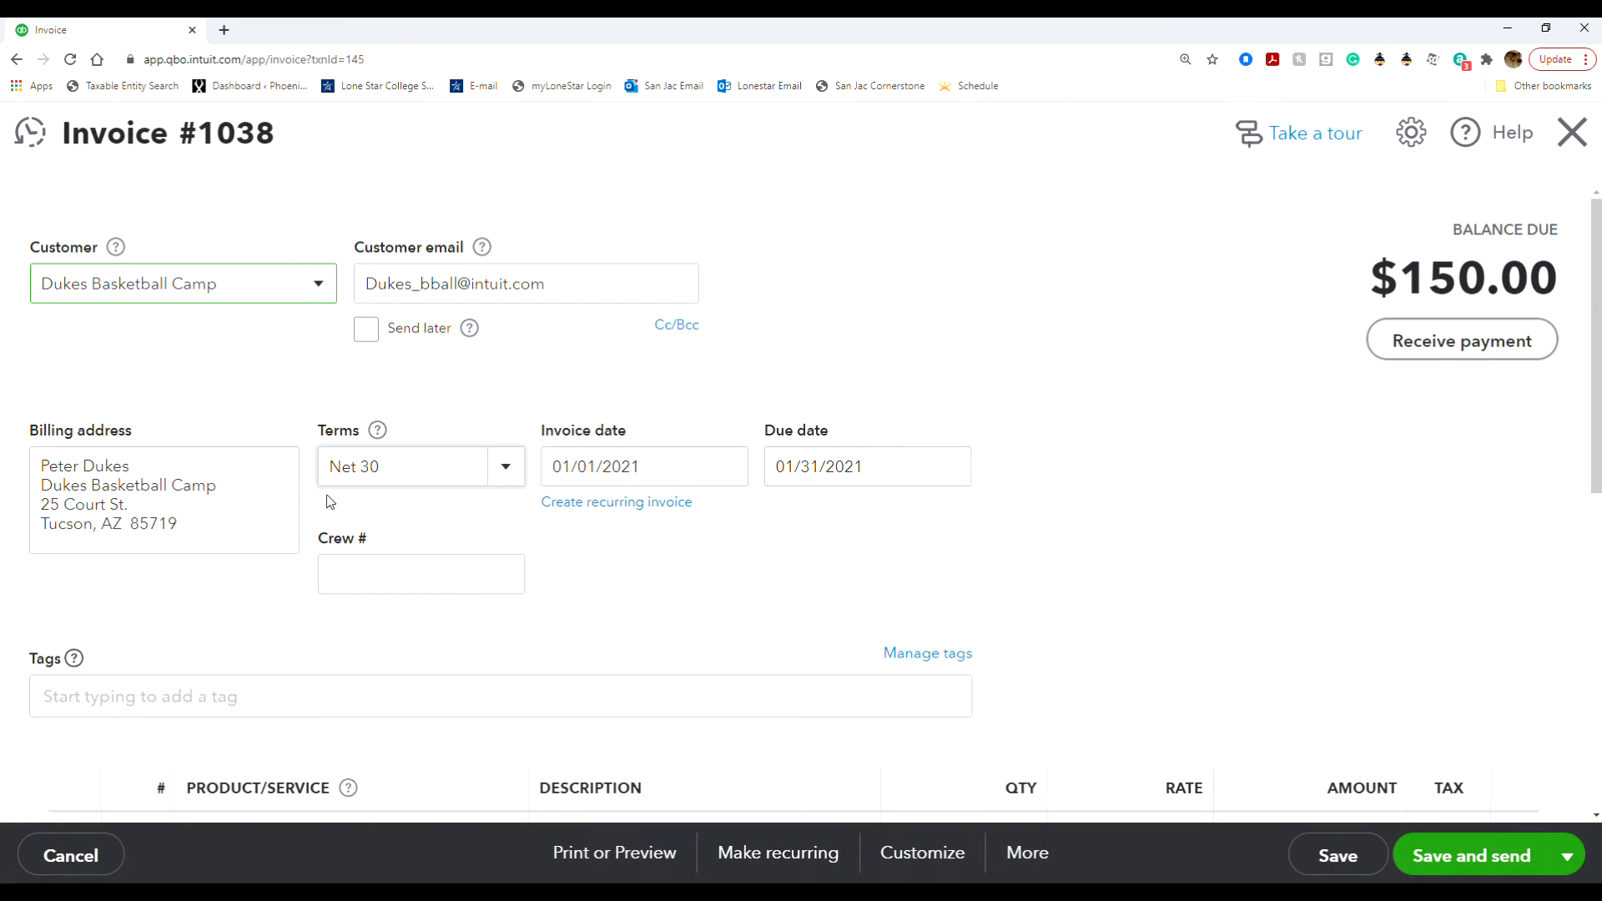
{"action": "left_click", "coordinate": [740, 464]}
{"action": "left_click", "coordinate": [775, 529]}
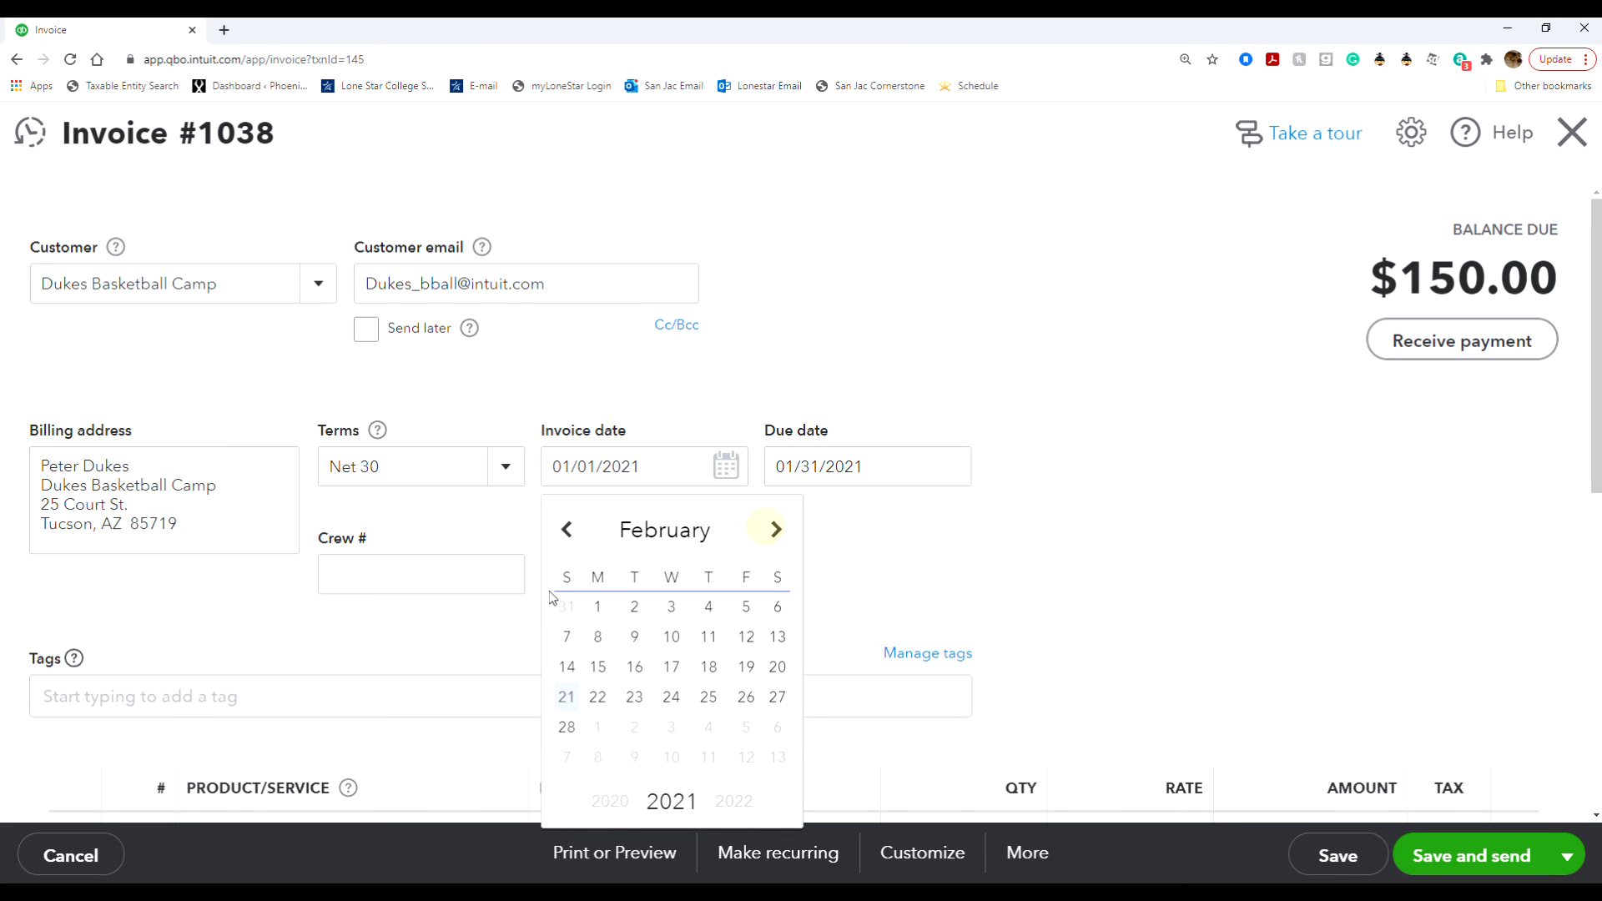
{"action": "left_click", "coordinate": [599, 607]}
{"action": "left_click", "coordinate": [1335, 855]}
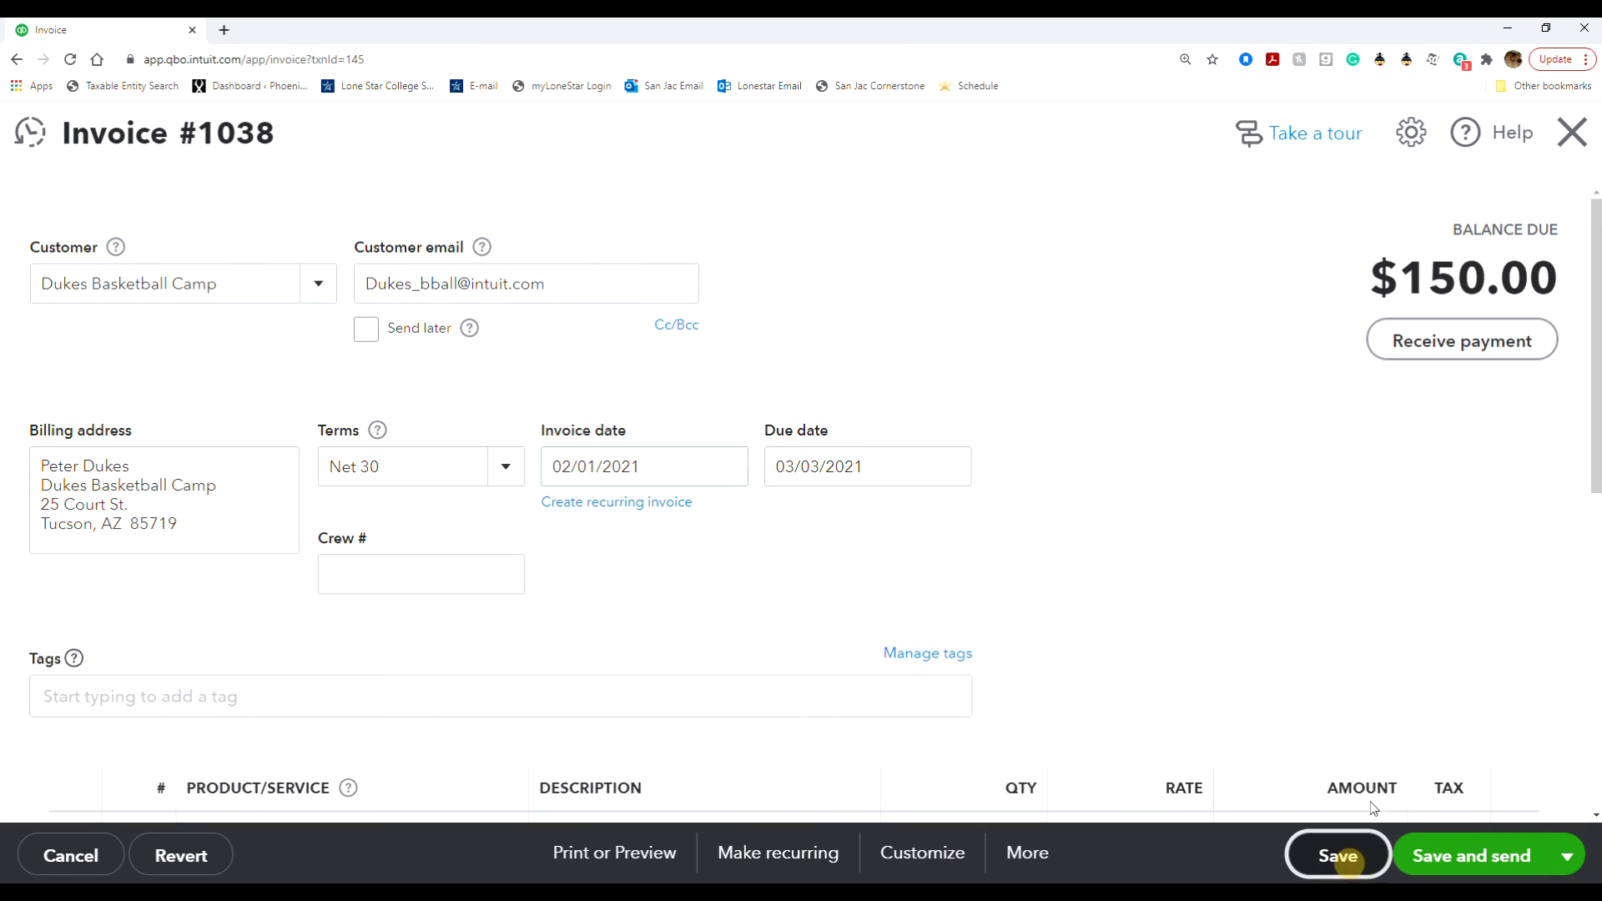
{"action": "left_click", "coordinate": [1573, 132]}
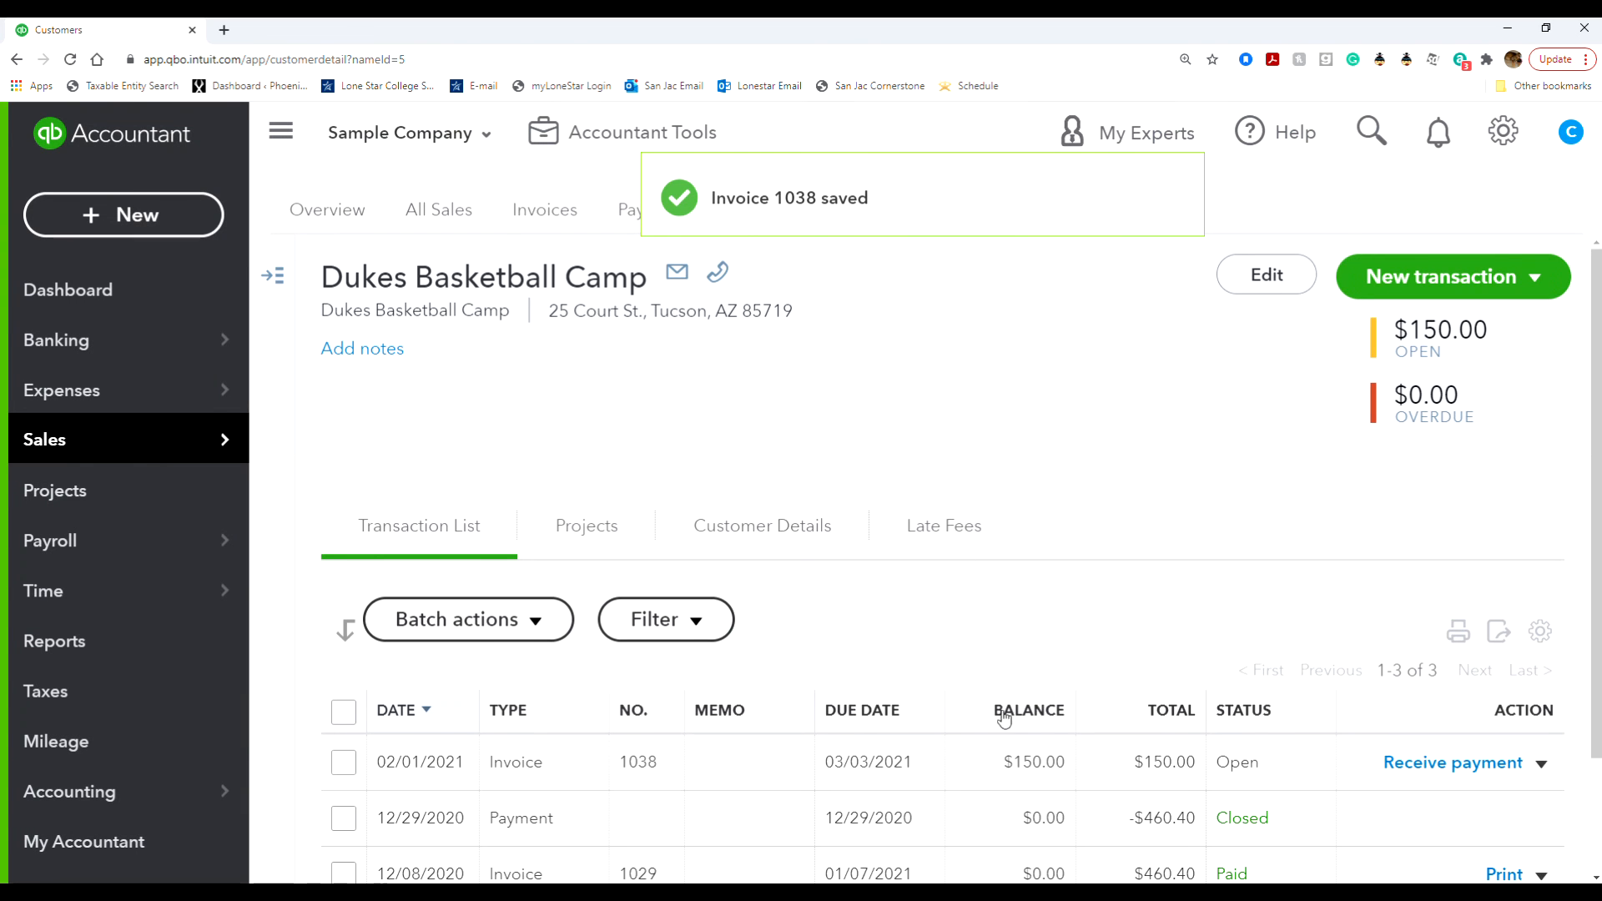
- Reopen invoice 1038, set its invoice date back to 01/01/2021, save it and close the invoice
{"action": "scroll", "coordinate": [913, 782], "scroll_direction": "down", "scroll_amount": 1}
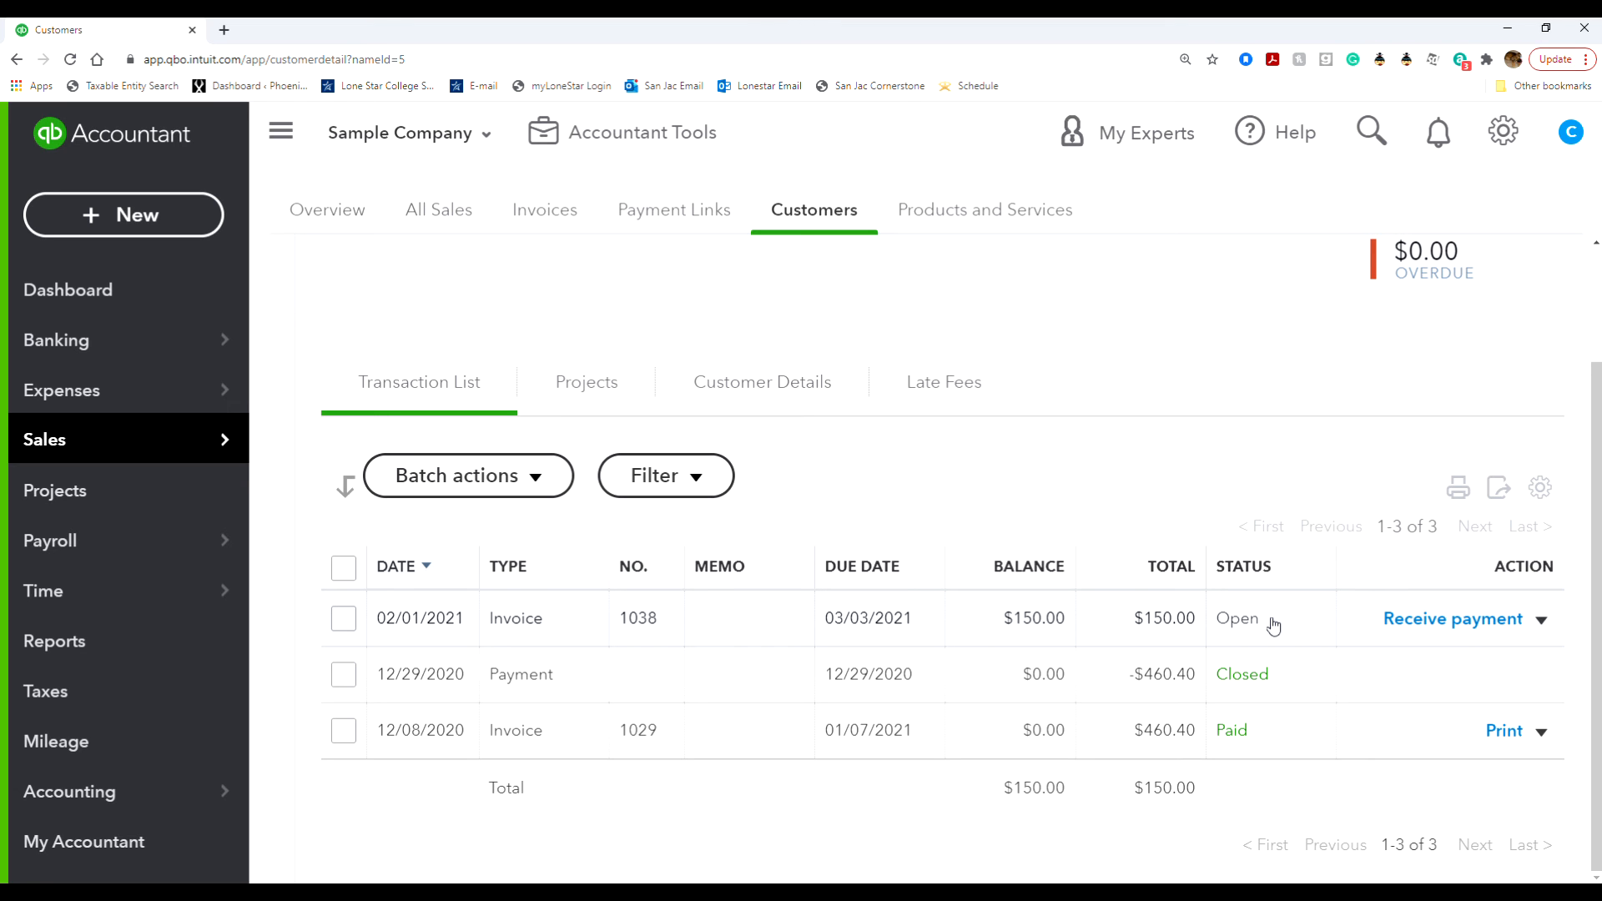
{"action": "left_click", "coordinate": [1543, 622]}
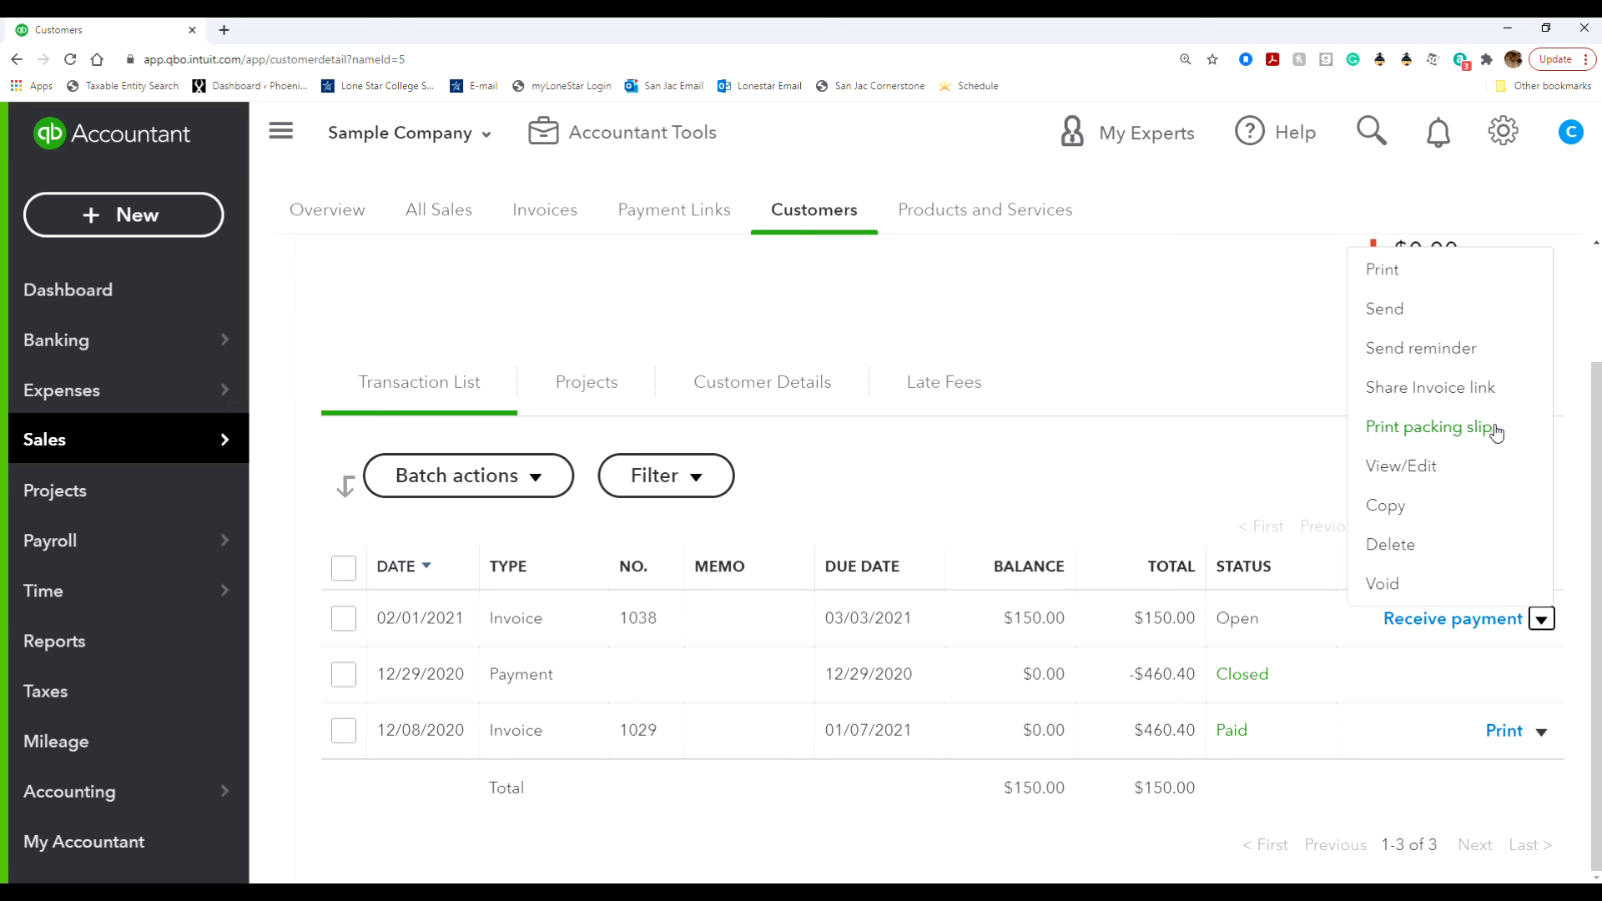
{"action": "left_click", "coordinate": [1465, 475]}
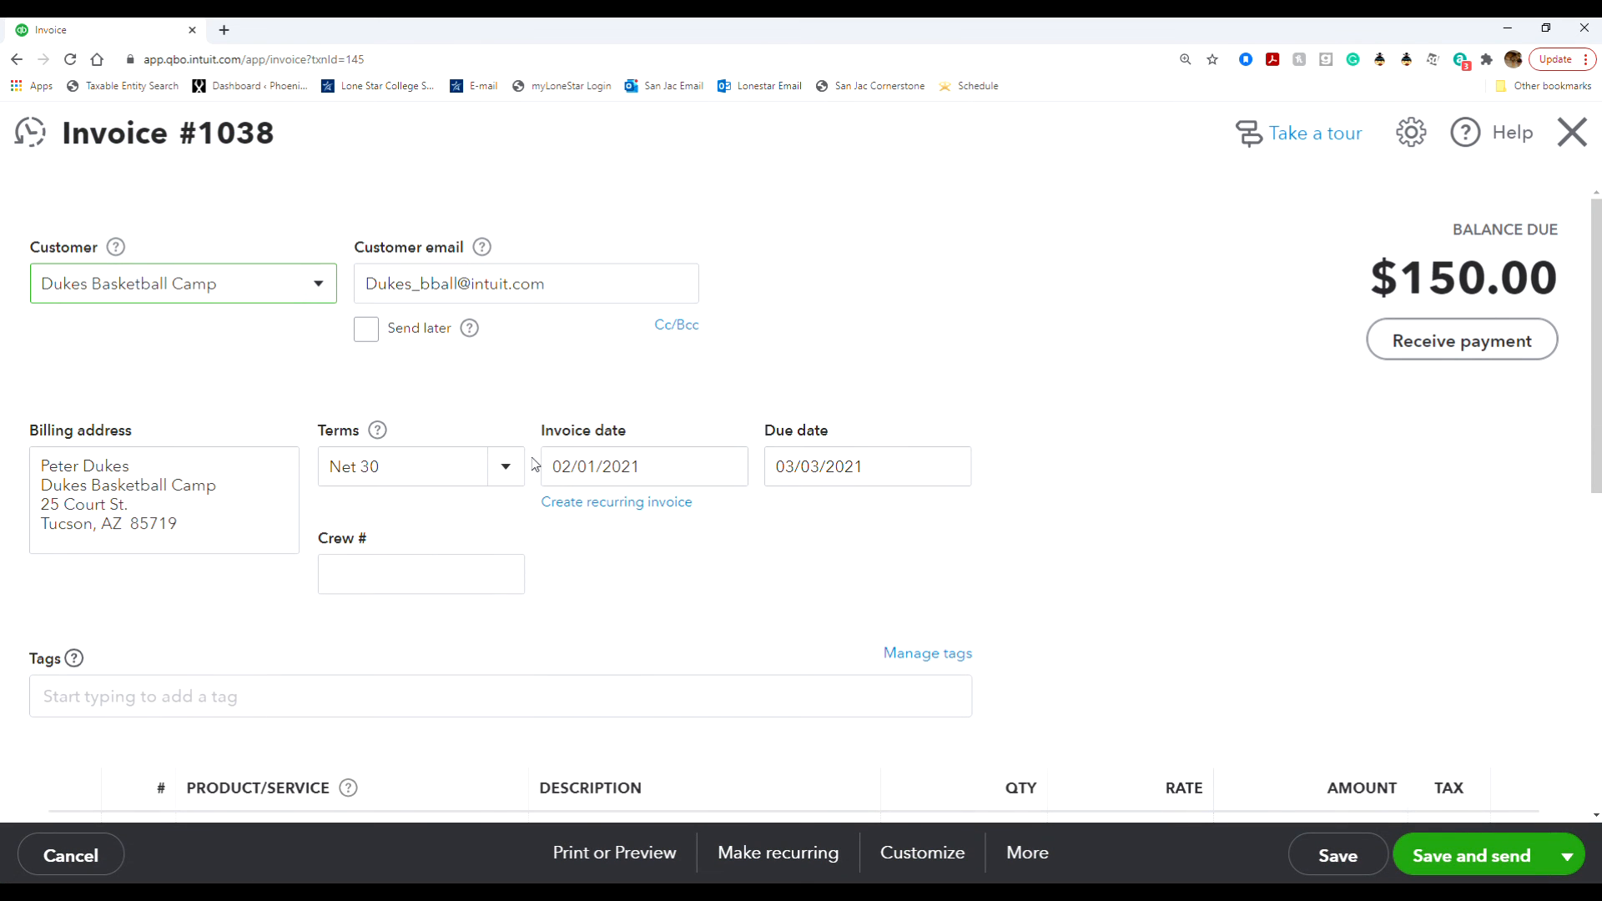
{"action": "left_click", "coordinate": [726, 464]}
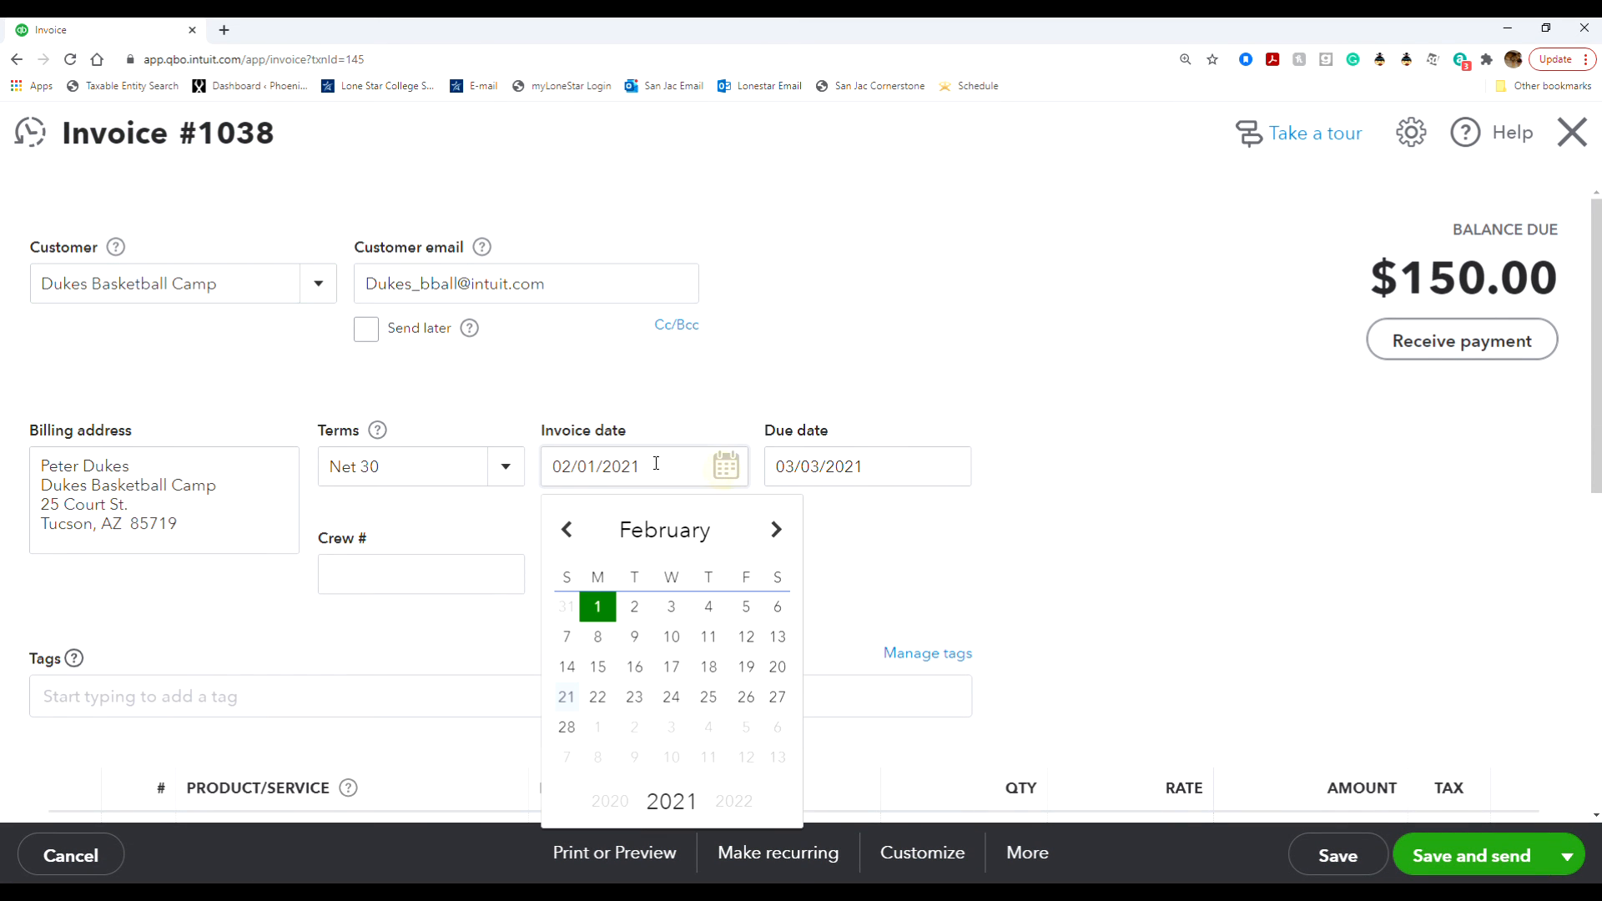
{"action": "left_click", "coordinate": [567, 529]}
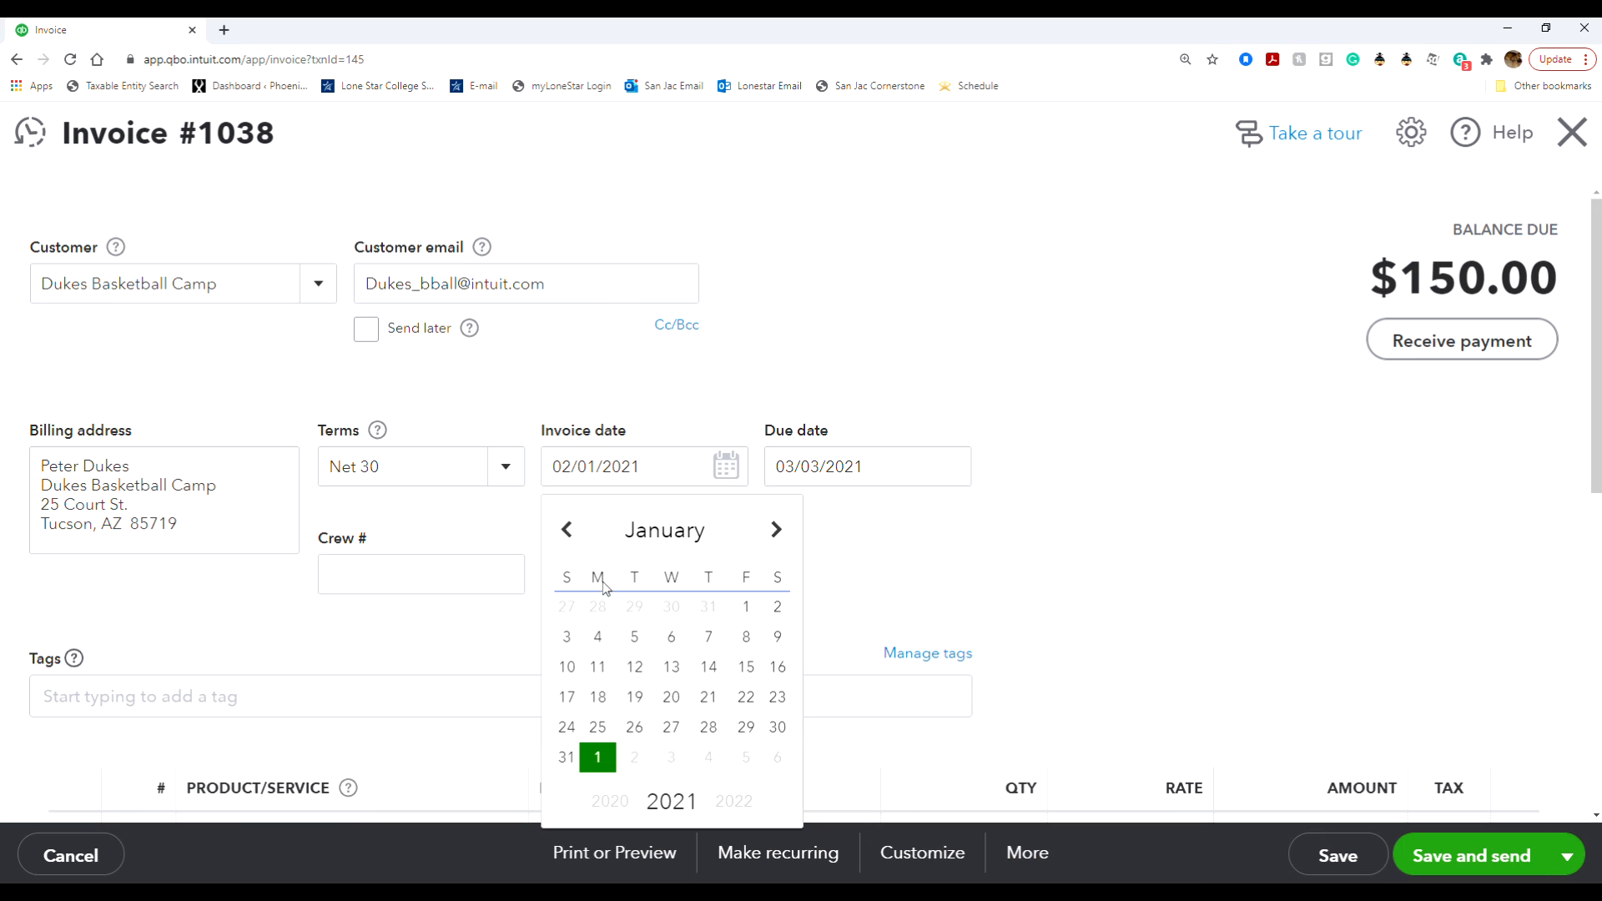
{"action": "left_click", "coordinate": [745, 607]}
{"action": "left_click", "coordinate": [1335, 855]}
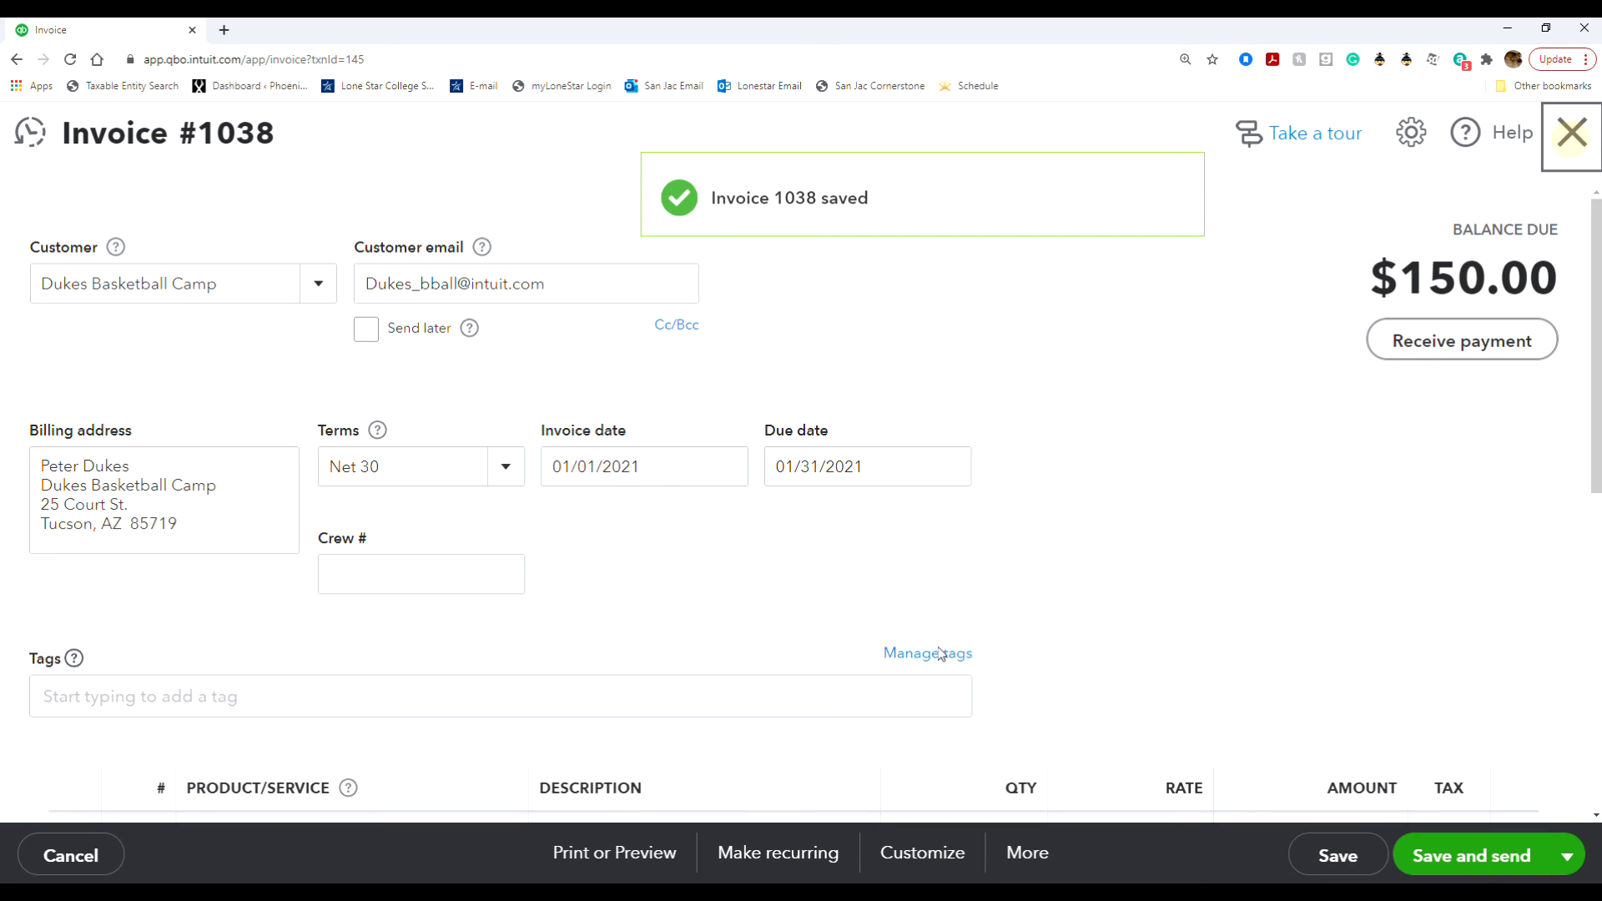
{"action": "left_click", "coordinate": [1571, 142]}
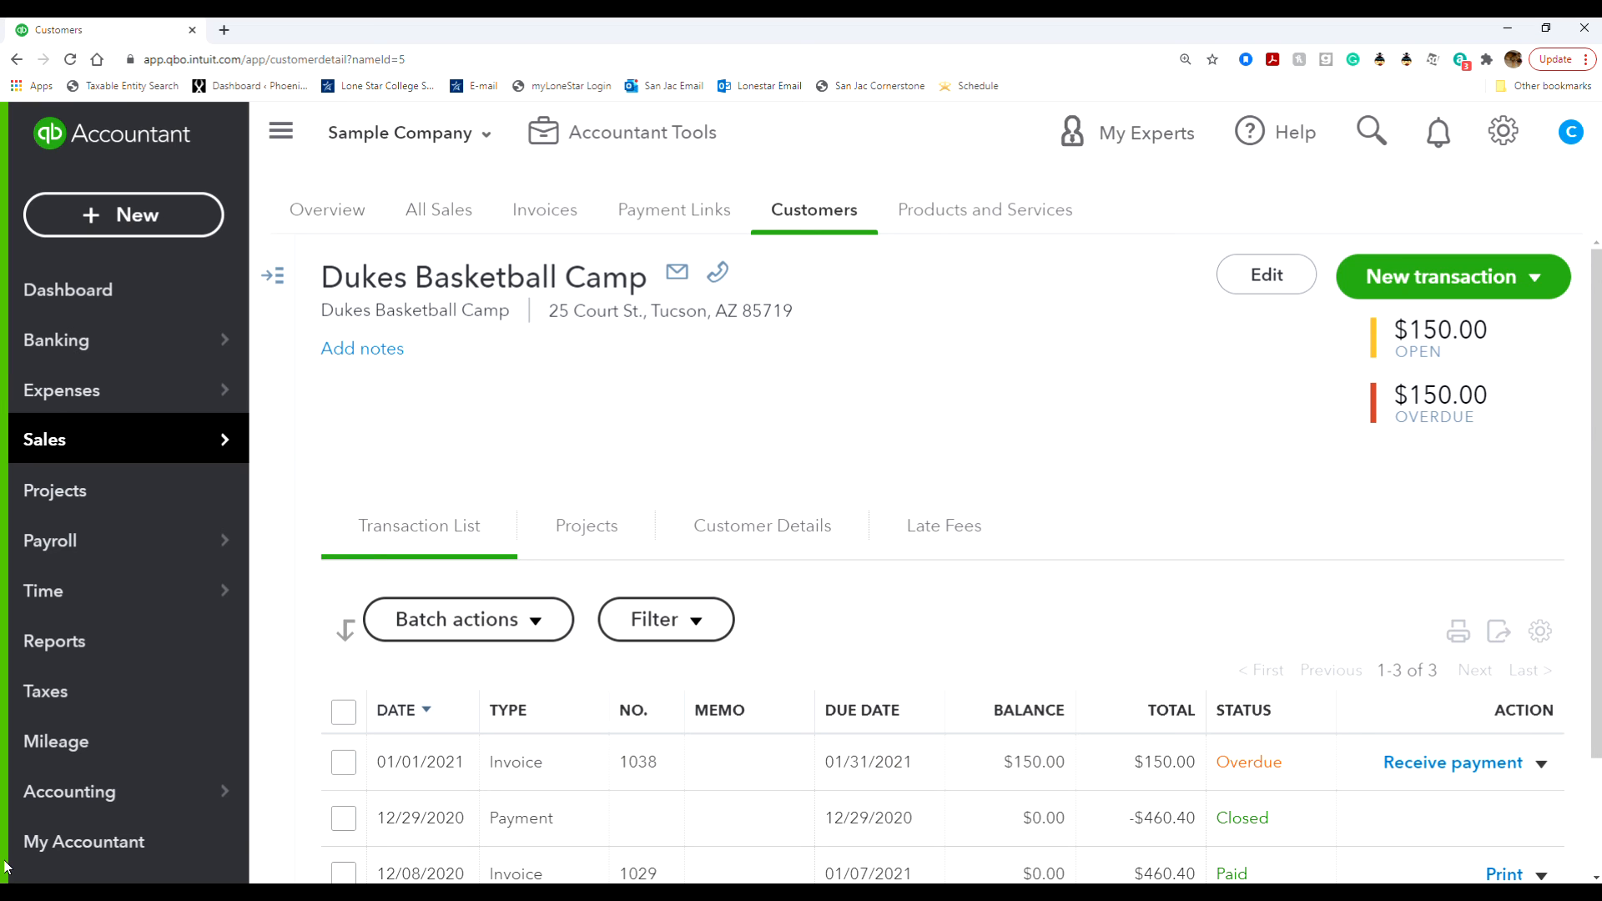
- Open the Journal report from the standard reports list
{"action": "left_click", "coordinate": [46, 663]}
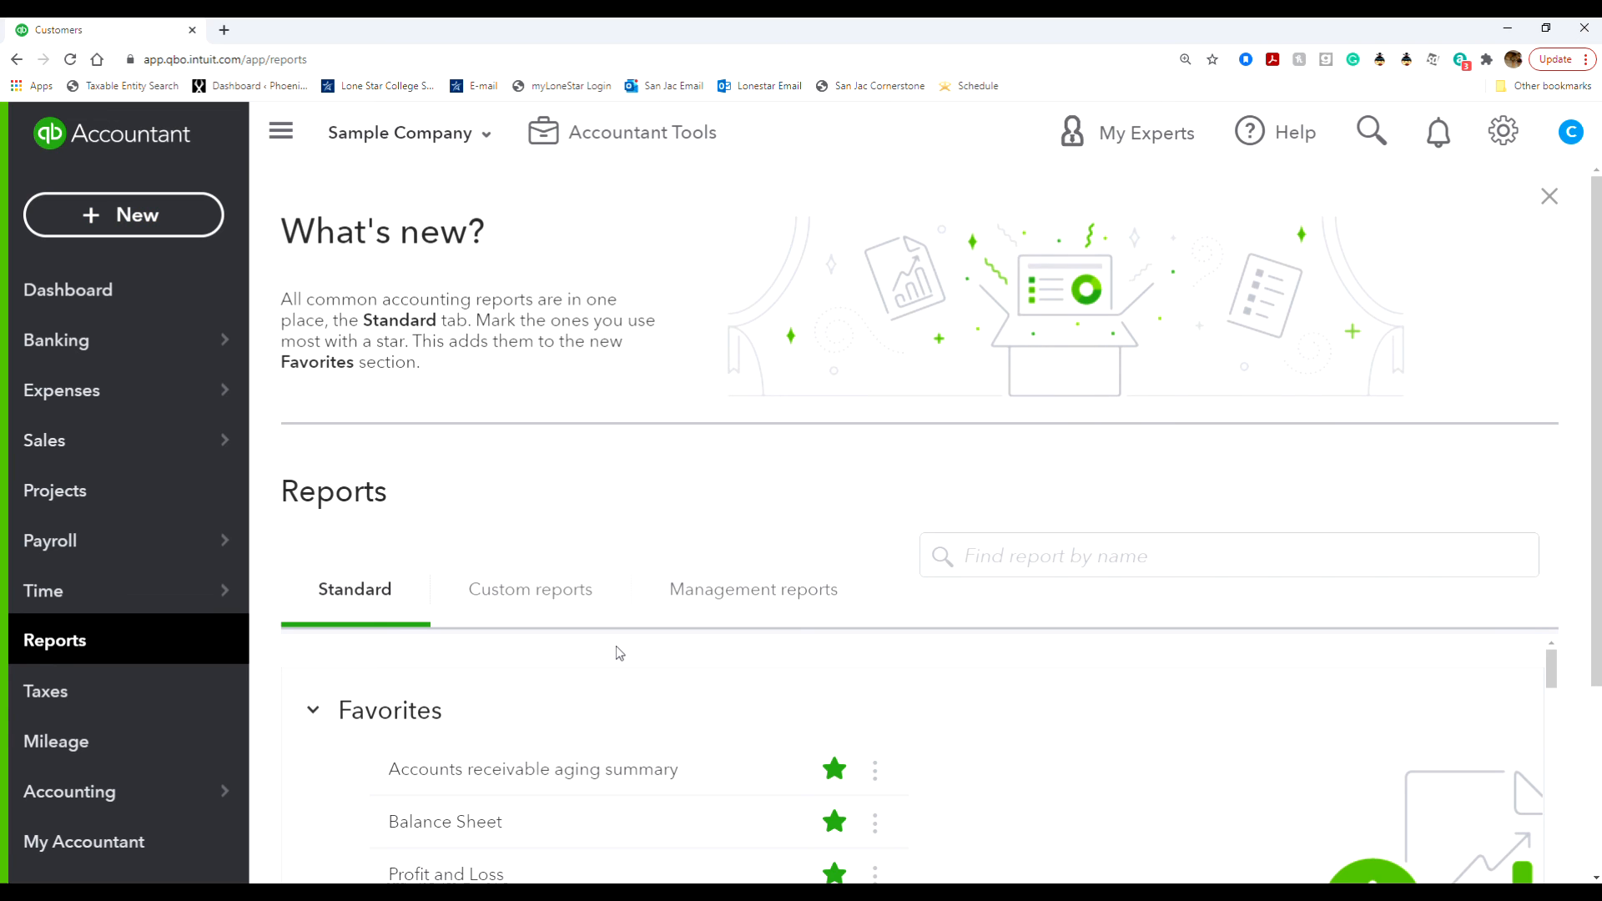
{"action": "scroll", "coordinate": [715, 489], "scroll_direction": "down", "scroll_amount": 3}
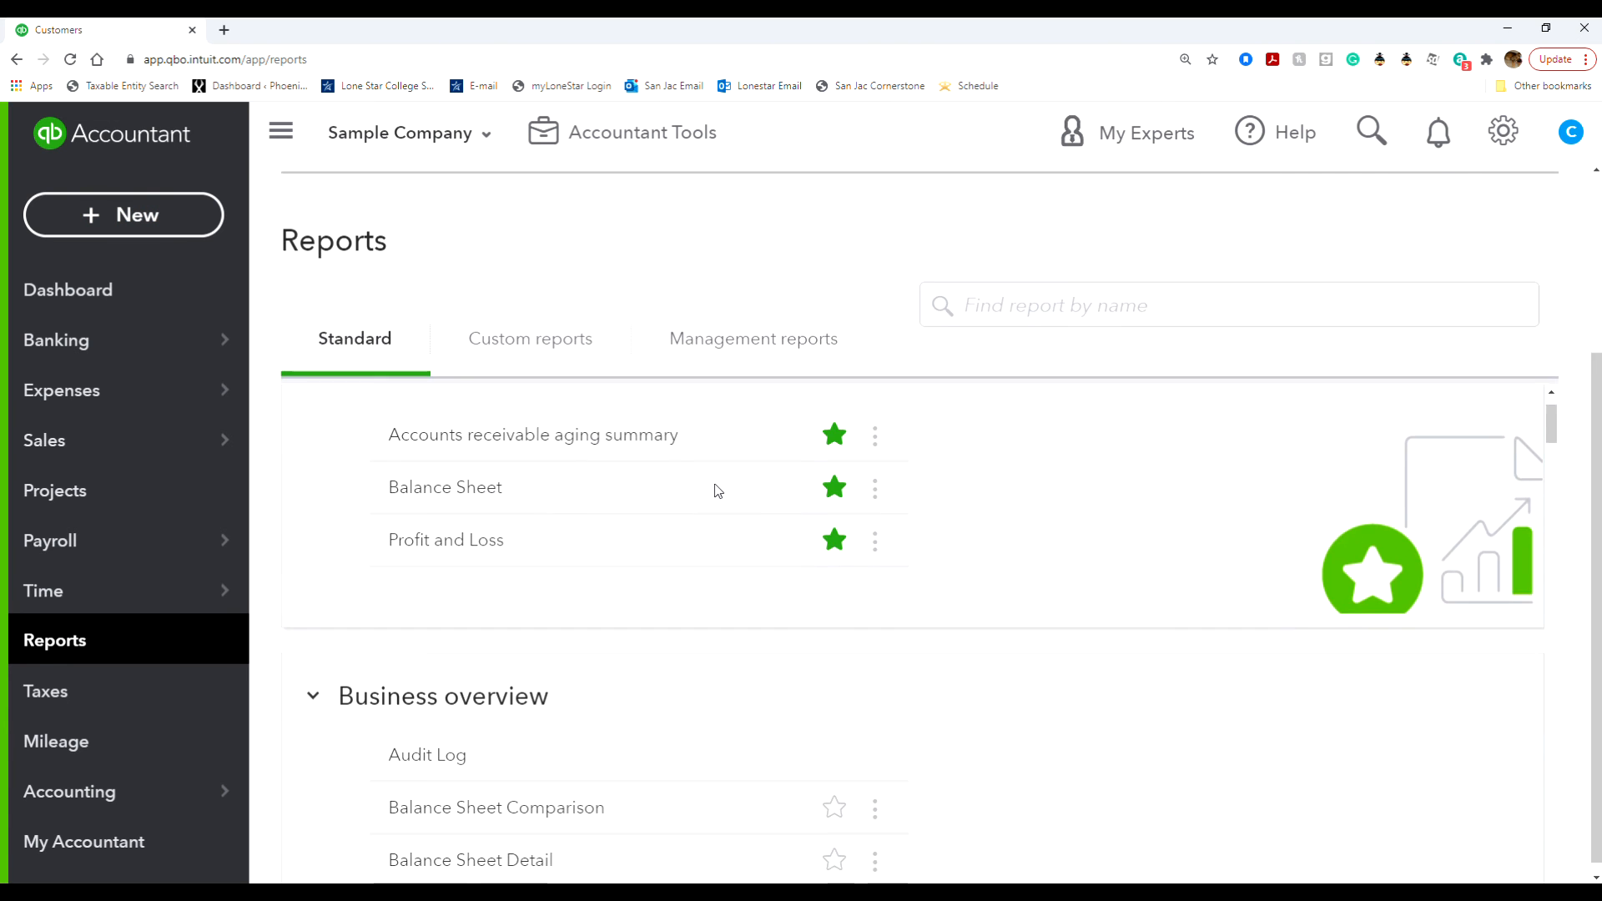
{"action": "scroll", "coordinate": [1043, 666], "scroll_direction": "down", "scroll_amount": 15}
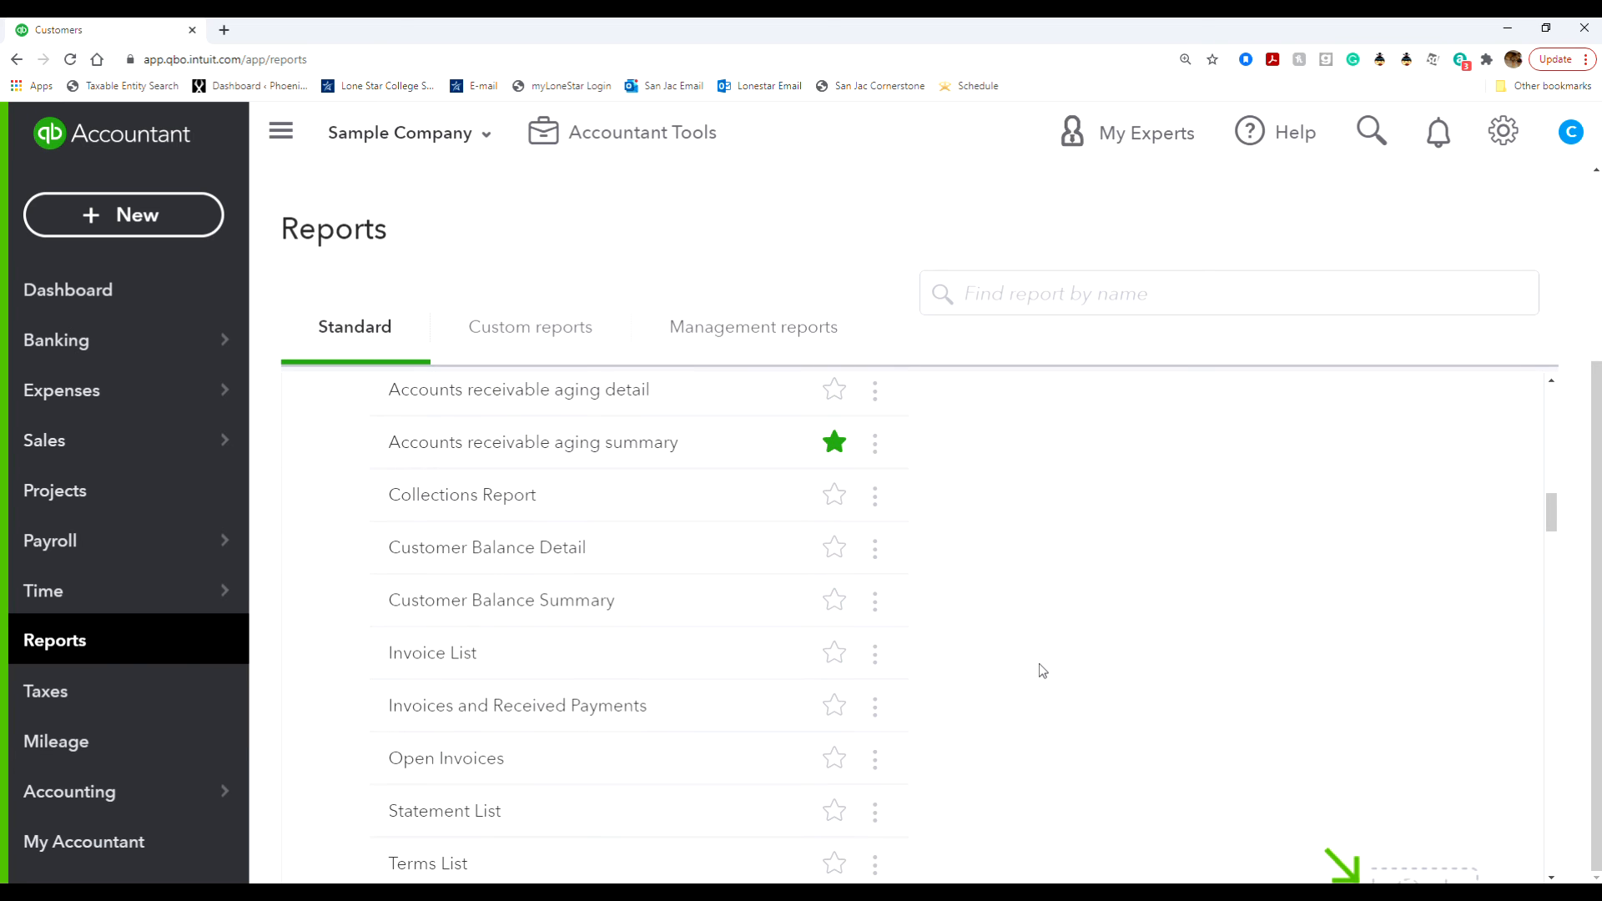
{"action": "scroll", "coordinate": [1041, 668], "scroll_direction": "down", "scroll_amount": 15}
{"action": "scroll", "coordinate": [1039, 663], "scroll_direction": "down", "scroll_amount": 15}
{"action": "scroll", "coordinate": [1038, 664], "scroll_direction": "down", "scroll_amount": 3}
{"action": "scroll", "coordinate": [1039, 663], "scroll_direction": "up", "scroll_amount": 3}
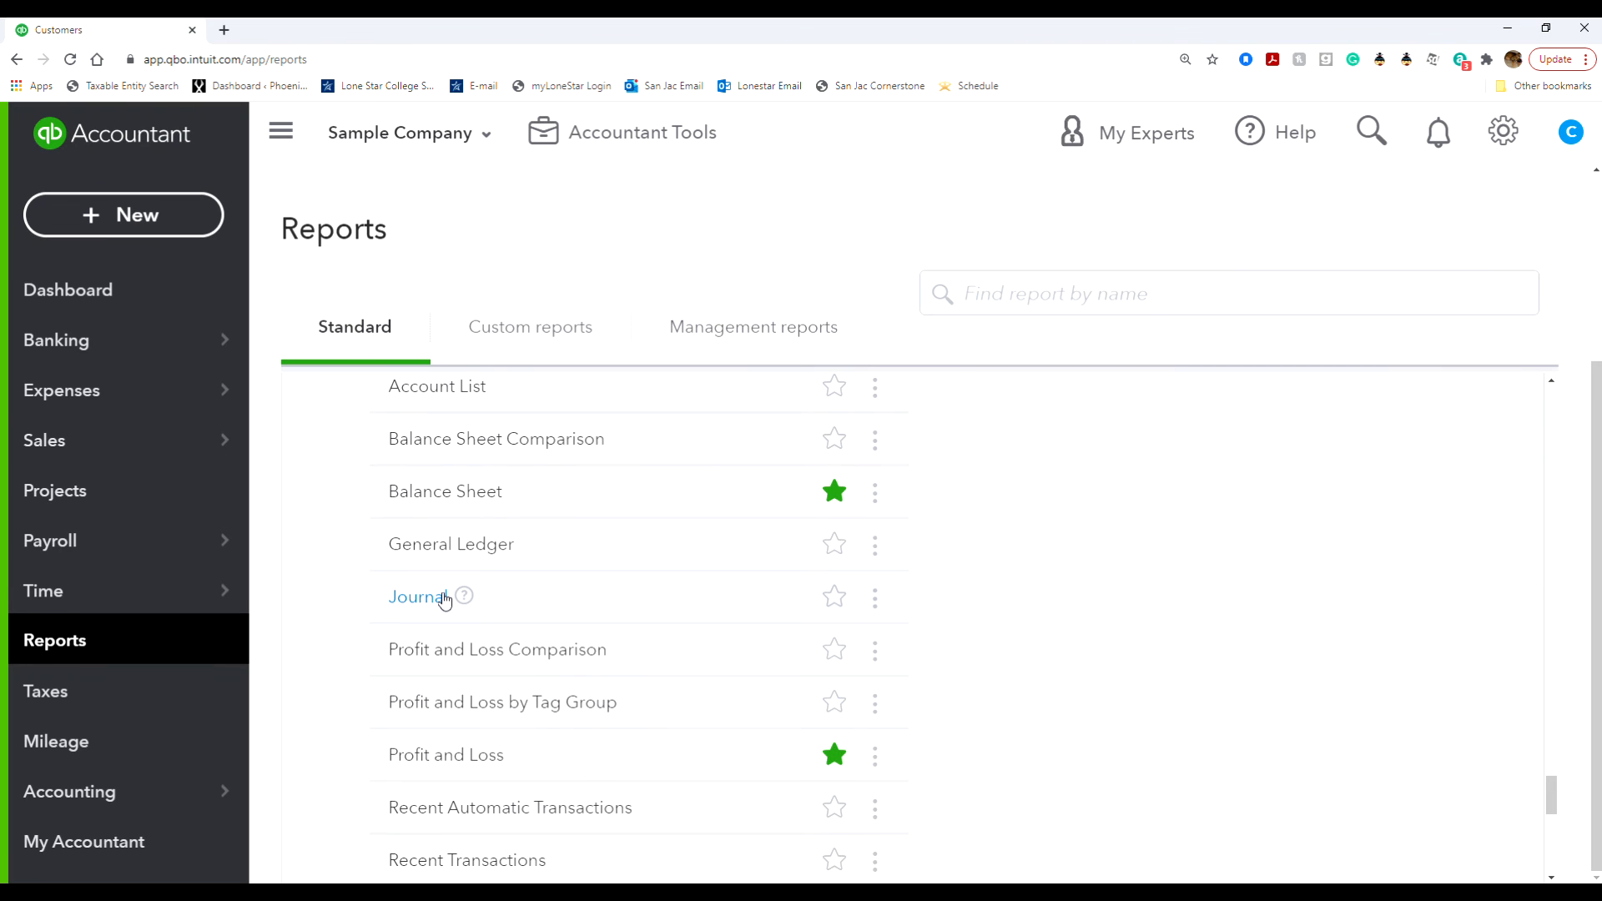
{"action": "left_click", "coordinate": [1023, 298]}
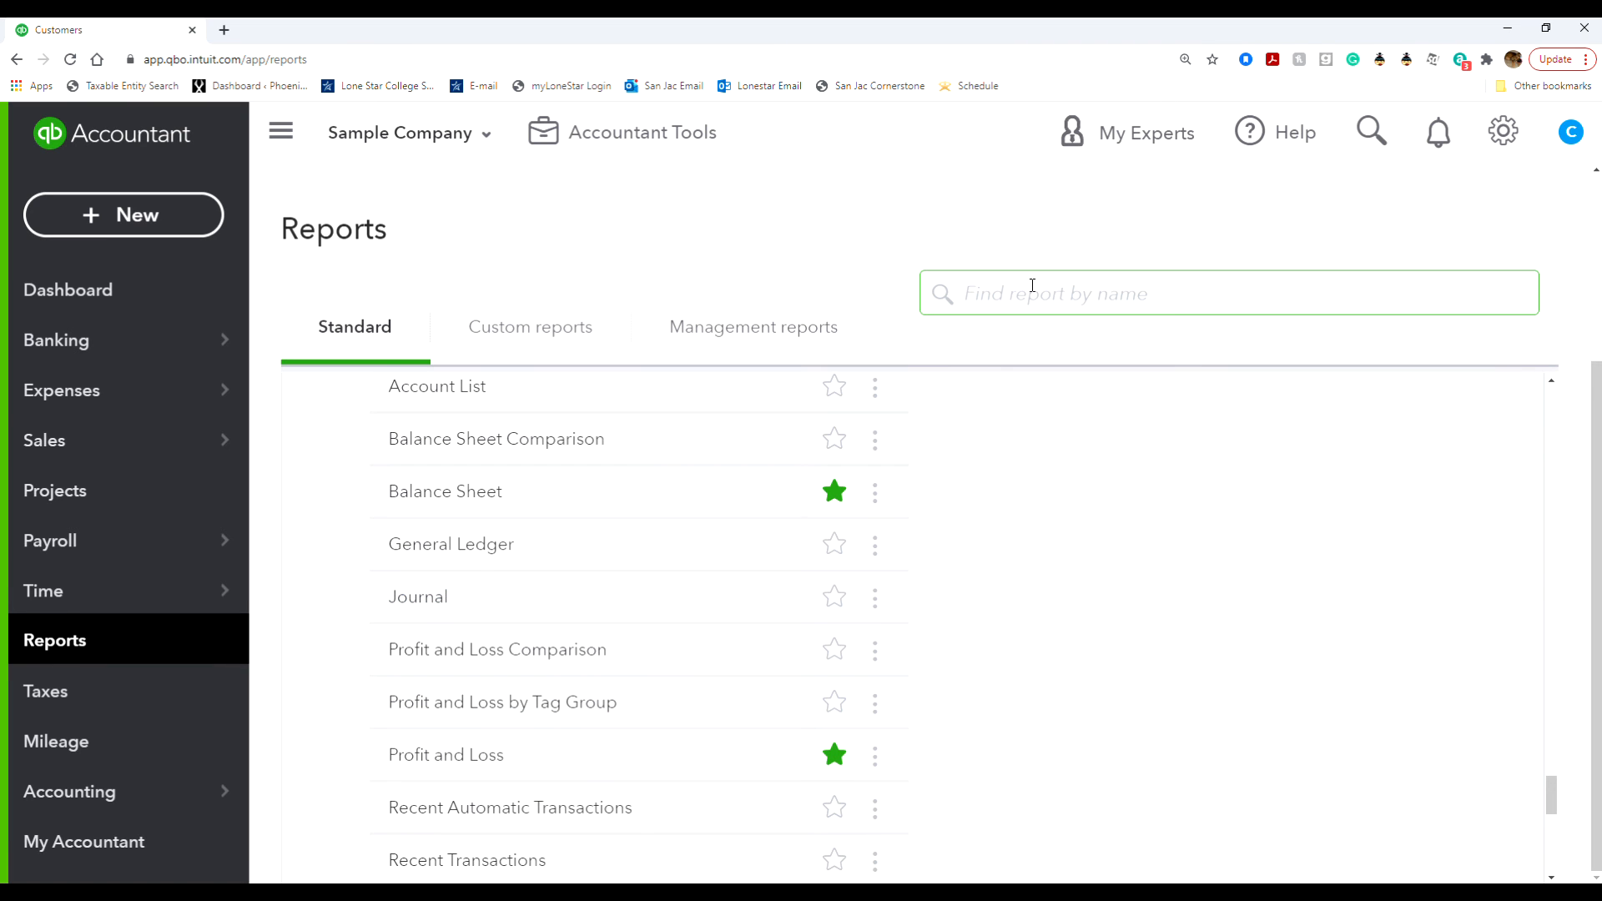
{"action": "left_click", "coordinate": [424, 597]}
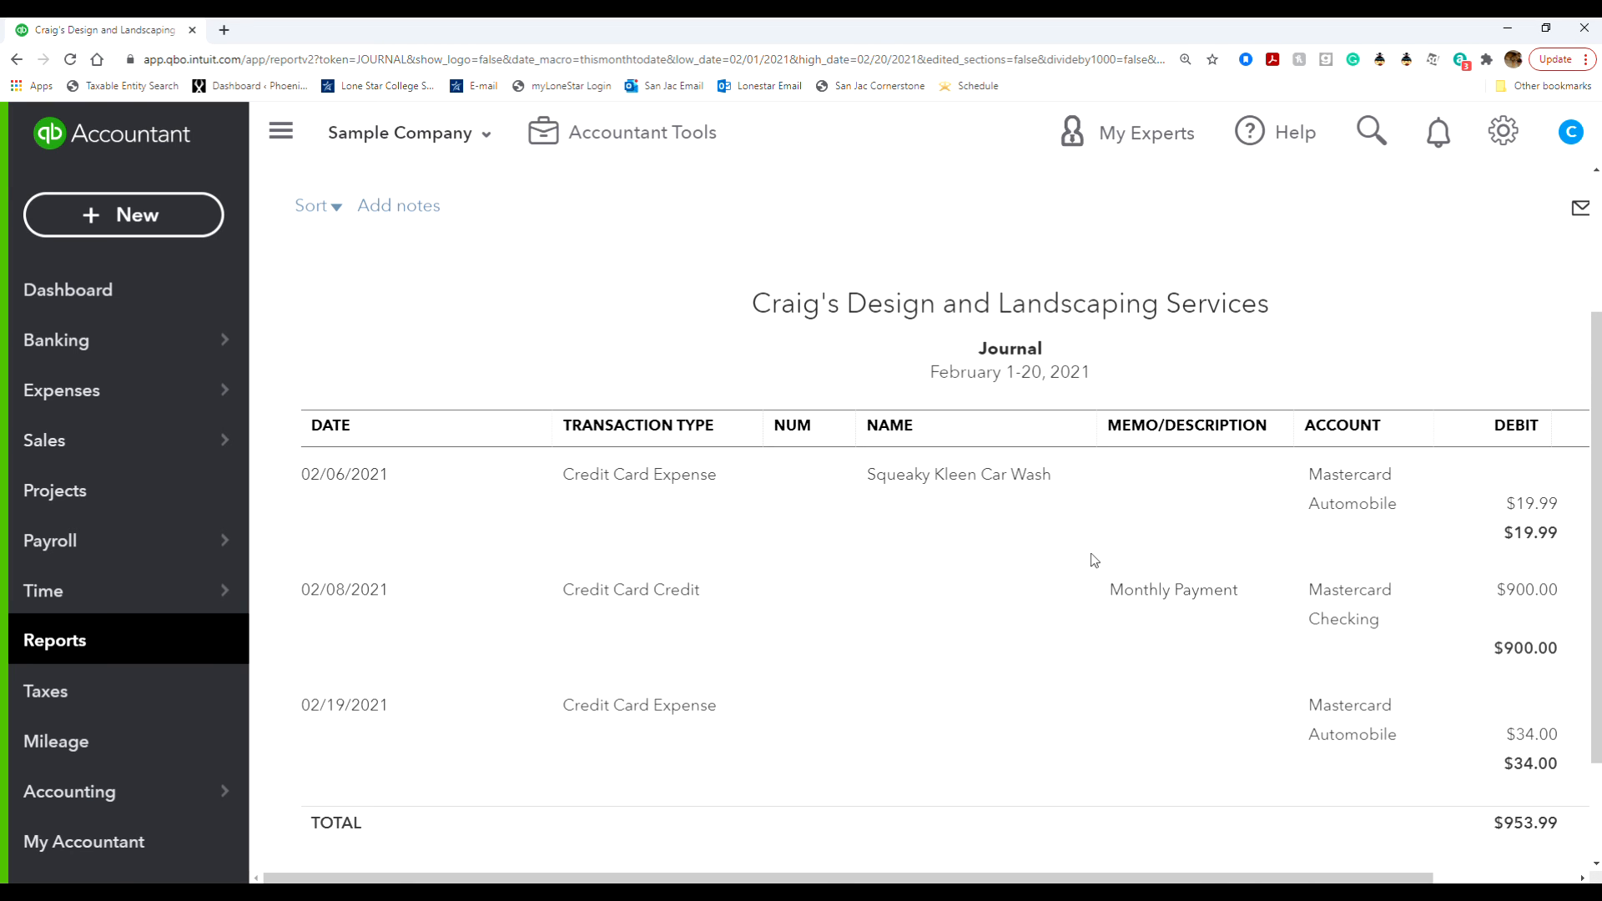
- Set the Journal report period to start on 01/01/2021 and examine the invoice's debit and credit entries
{"action": "scroll", "coordinate": [560, 427], "scroll_direction": "up", "scroll_amount": 3}
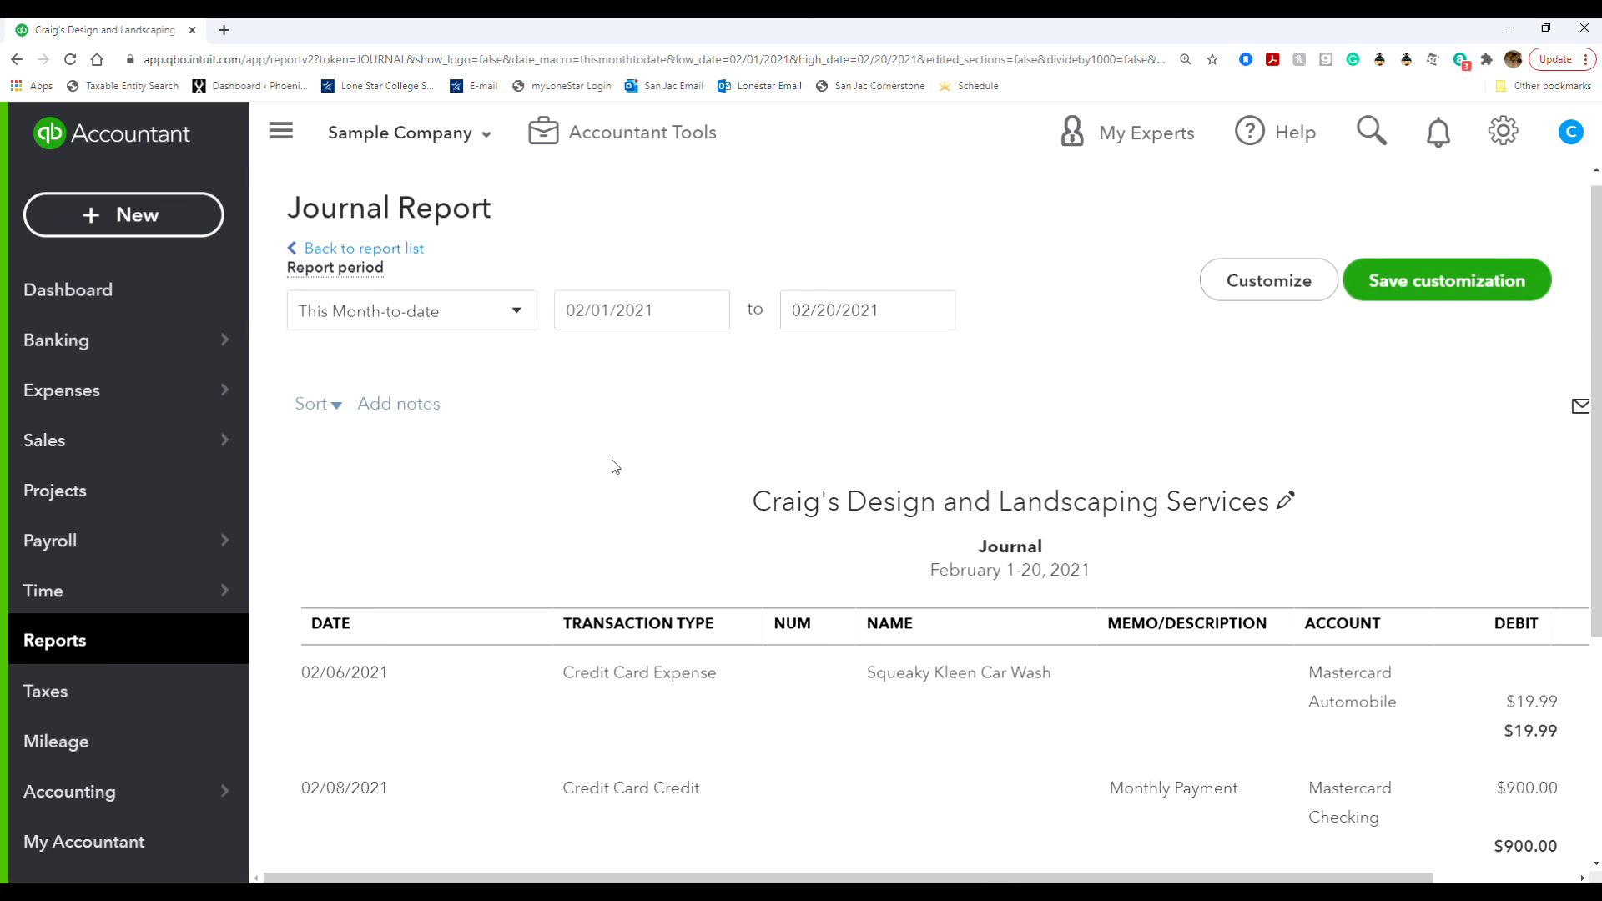
{"action": "left_click", "coordinate": [705, 328]}
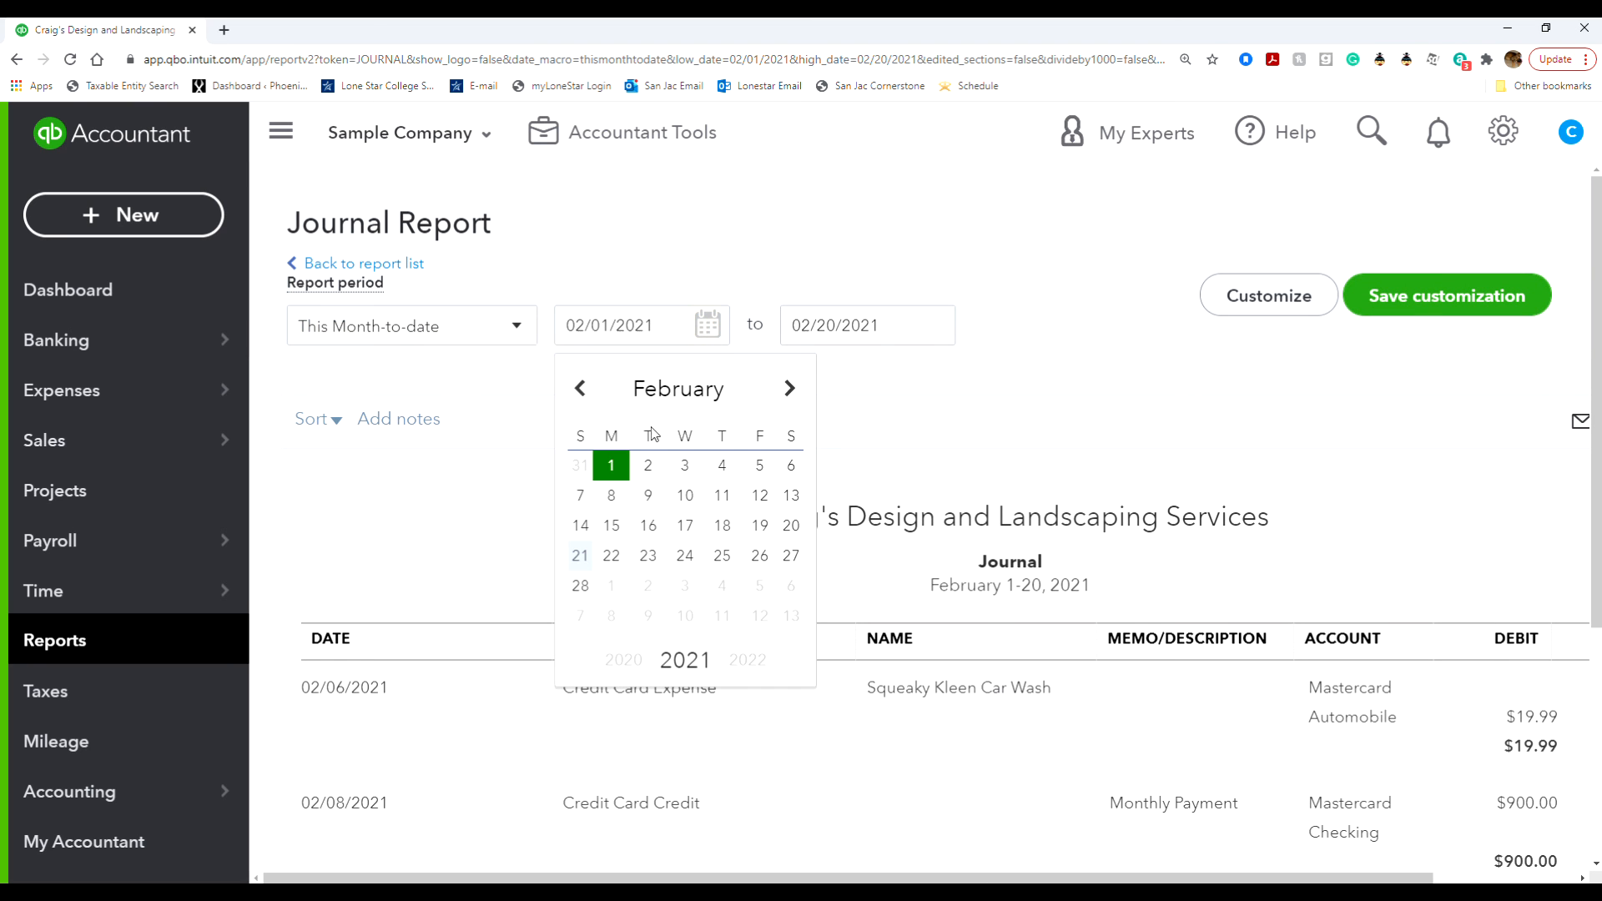
{"action": "left_click", "coordinate": [580, 388]}
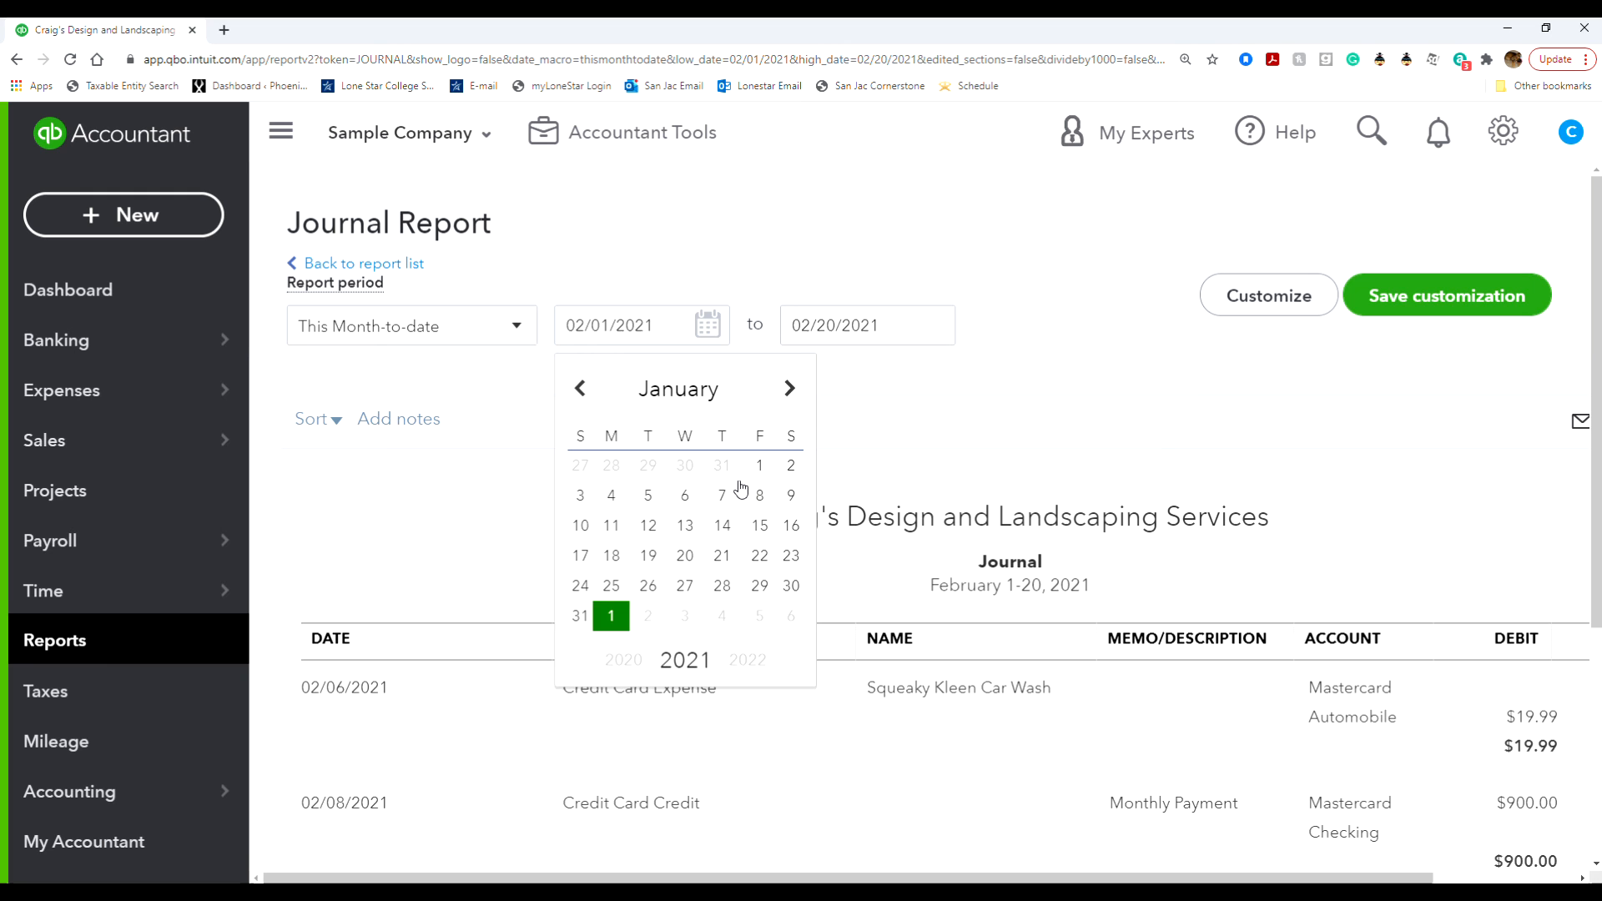
{"action": "left_click", "coordinate": [759, 464]}
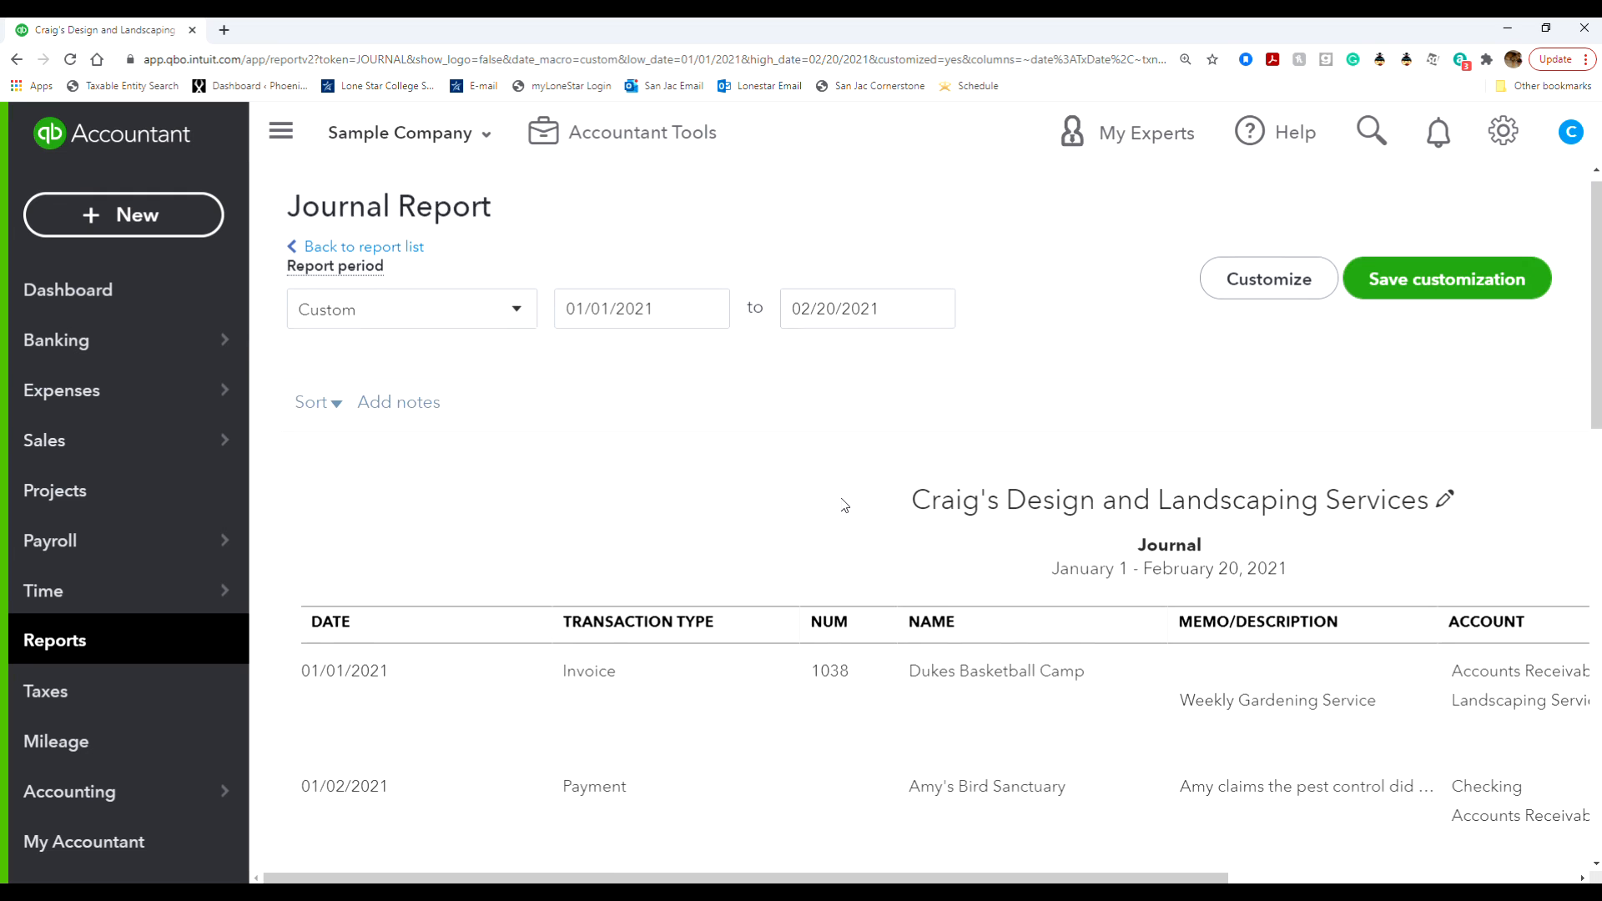
{"action": "scroll", "coordinate": [841, 502], "scroll_direction": "down", "scroll_amount": 1}
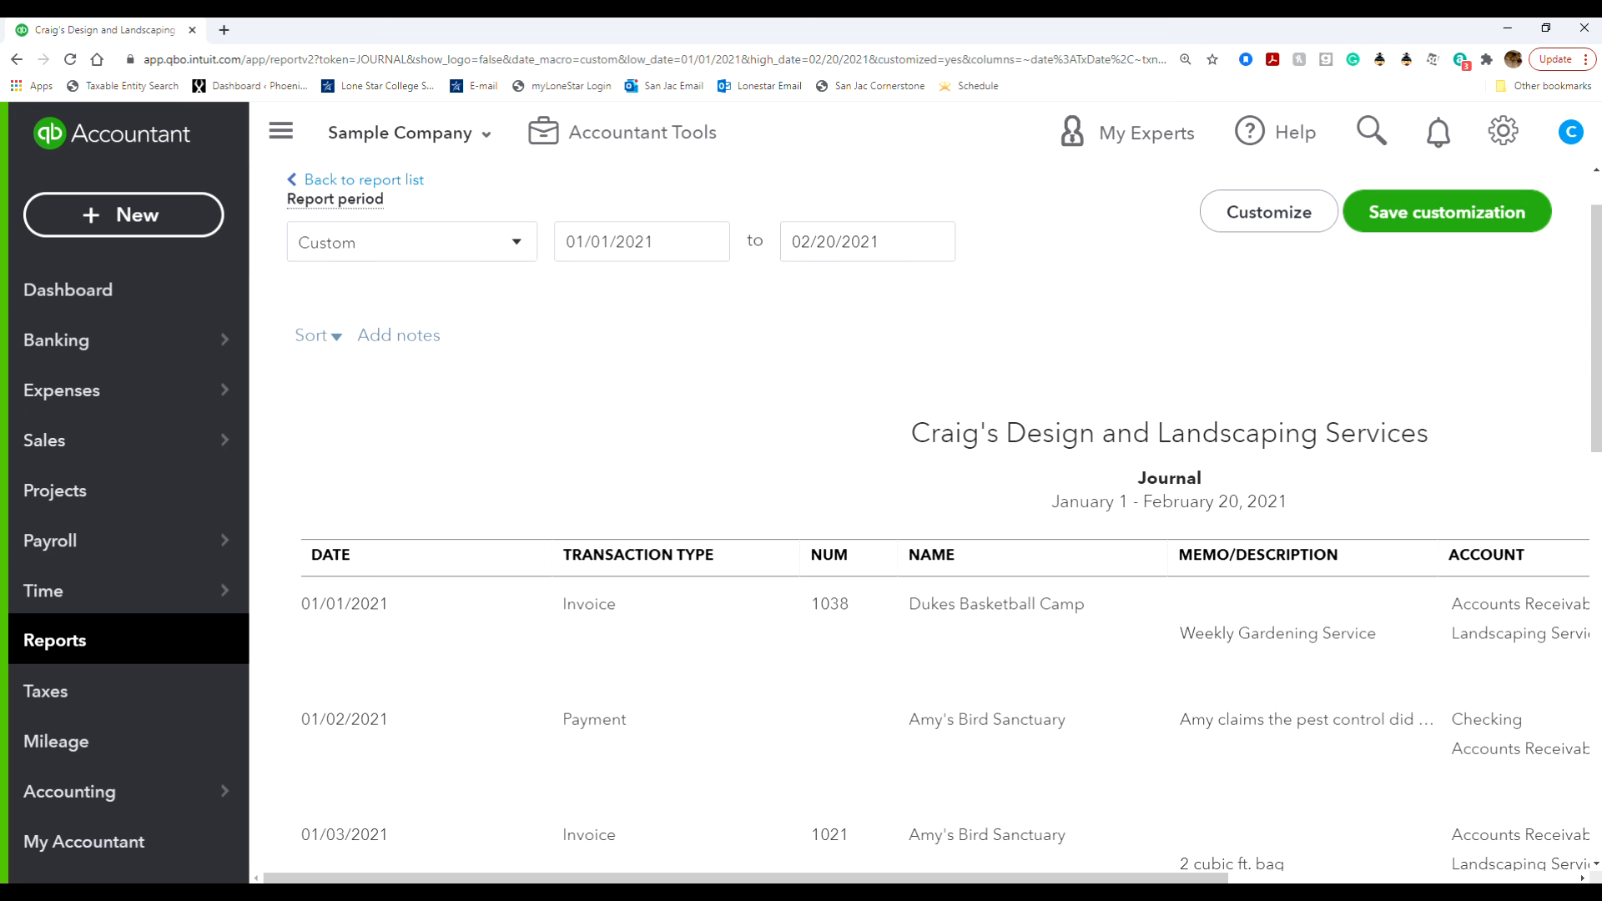
{"action": "left_click_drag", "start_coordinate": [956, 877], "coordinate": [1268, 822]}
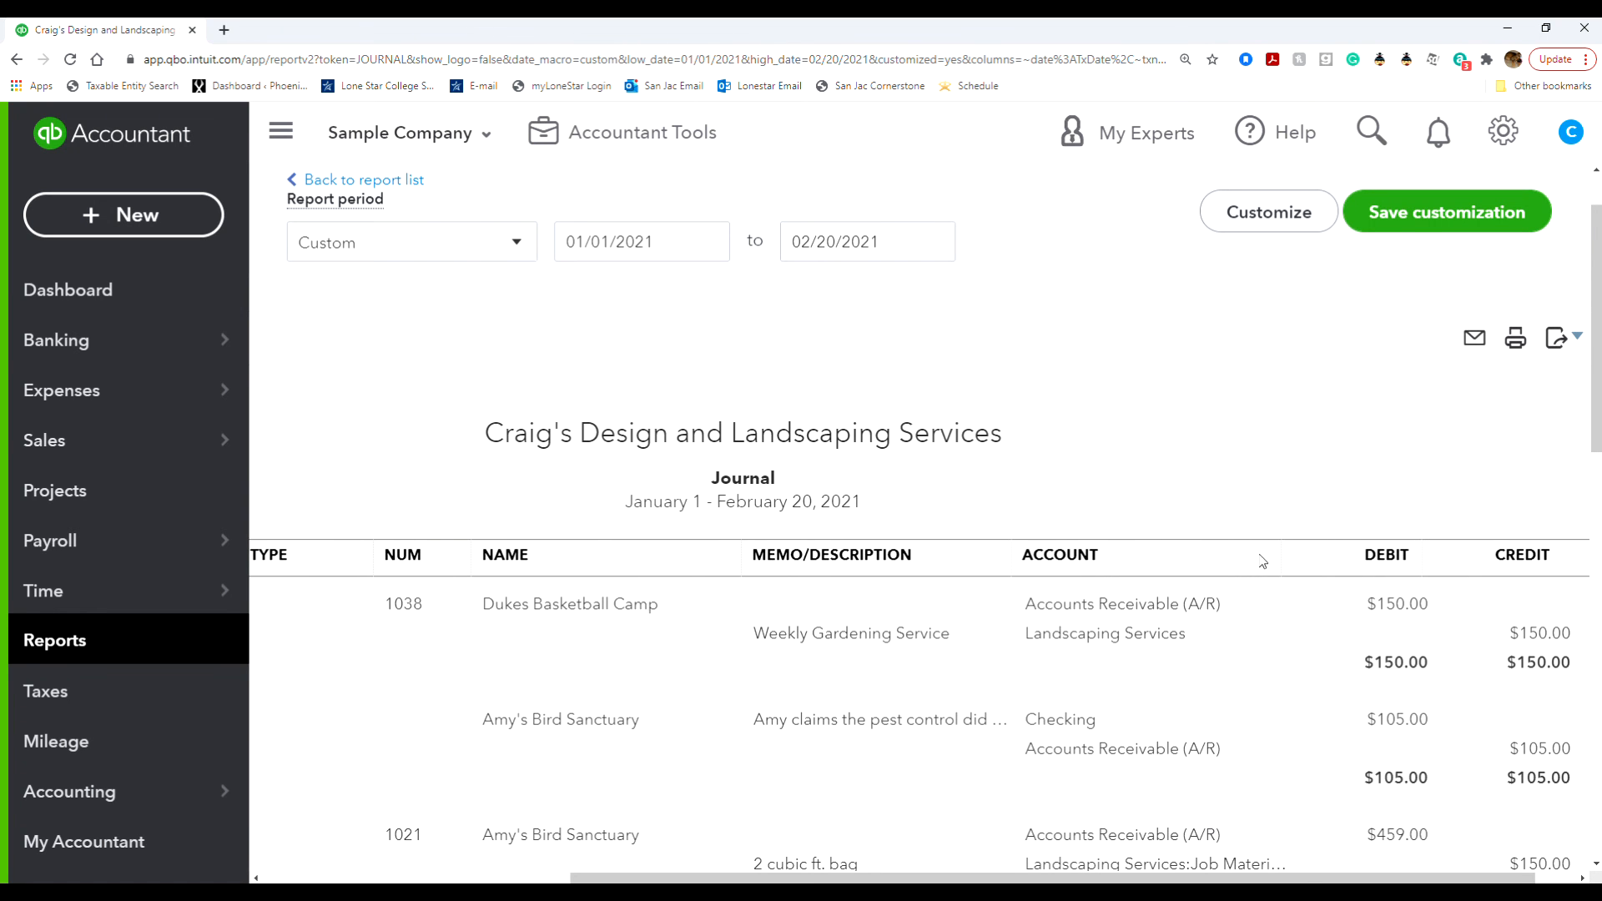